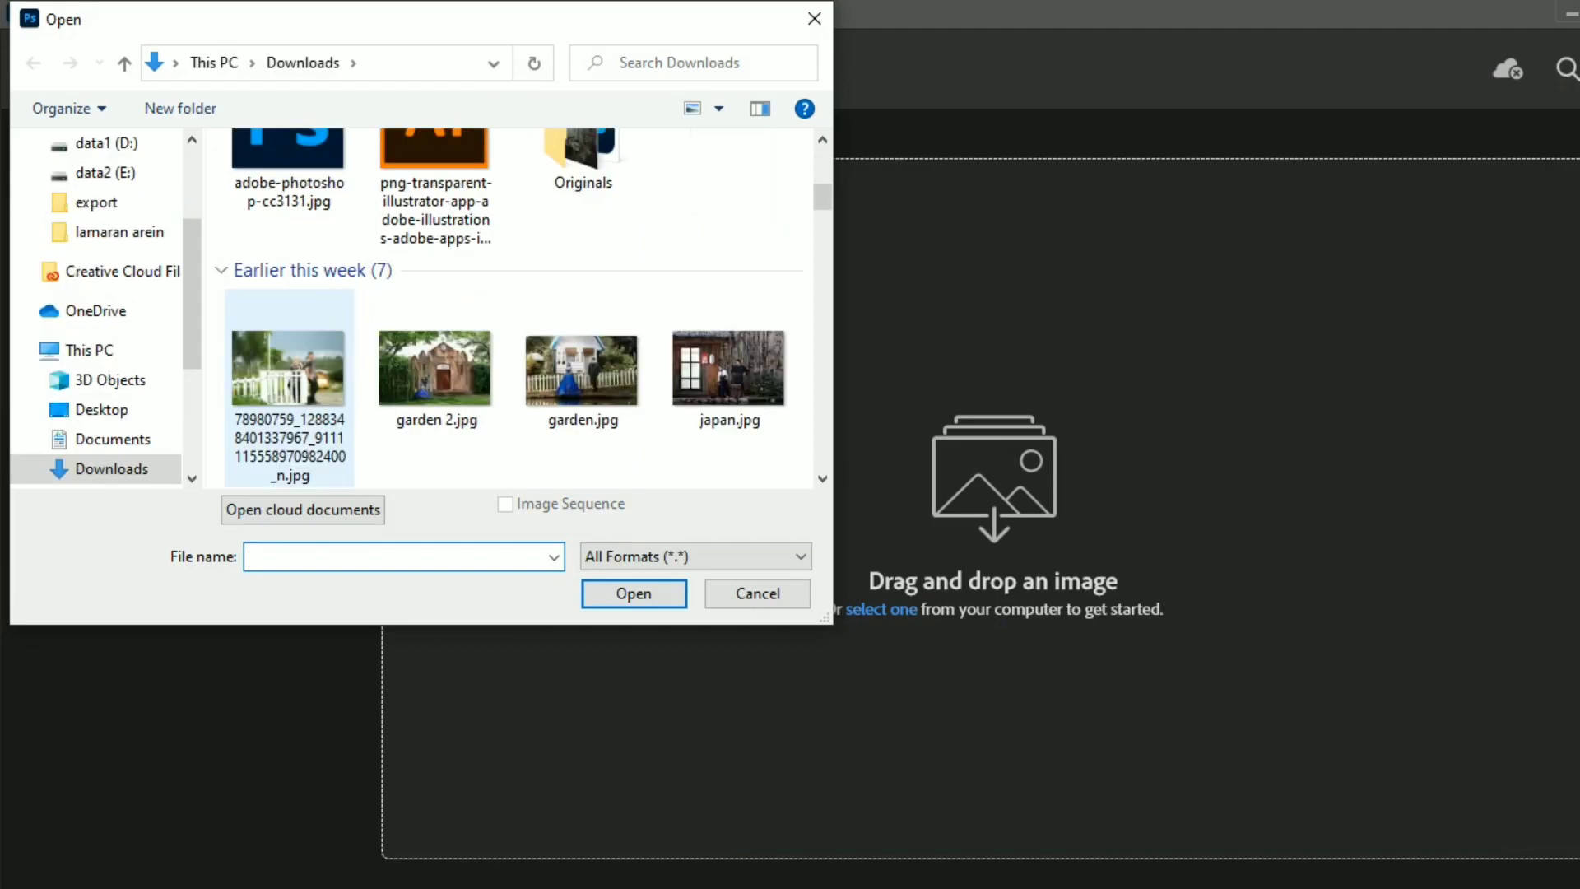
Open the photo of the couple standing at the white fence from the Downloads folder
left_click(288, 370)
left_click(634, 594)
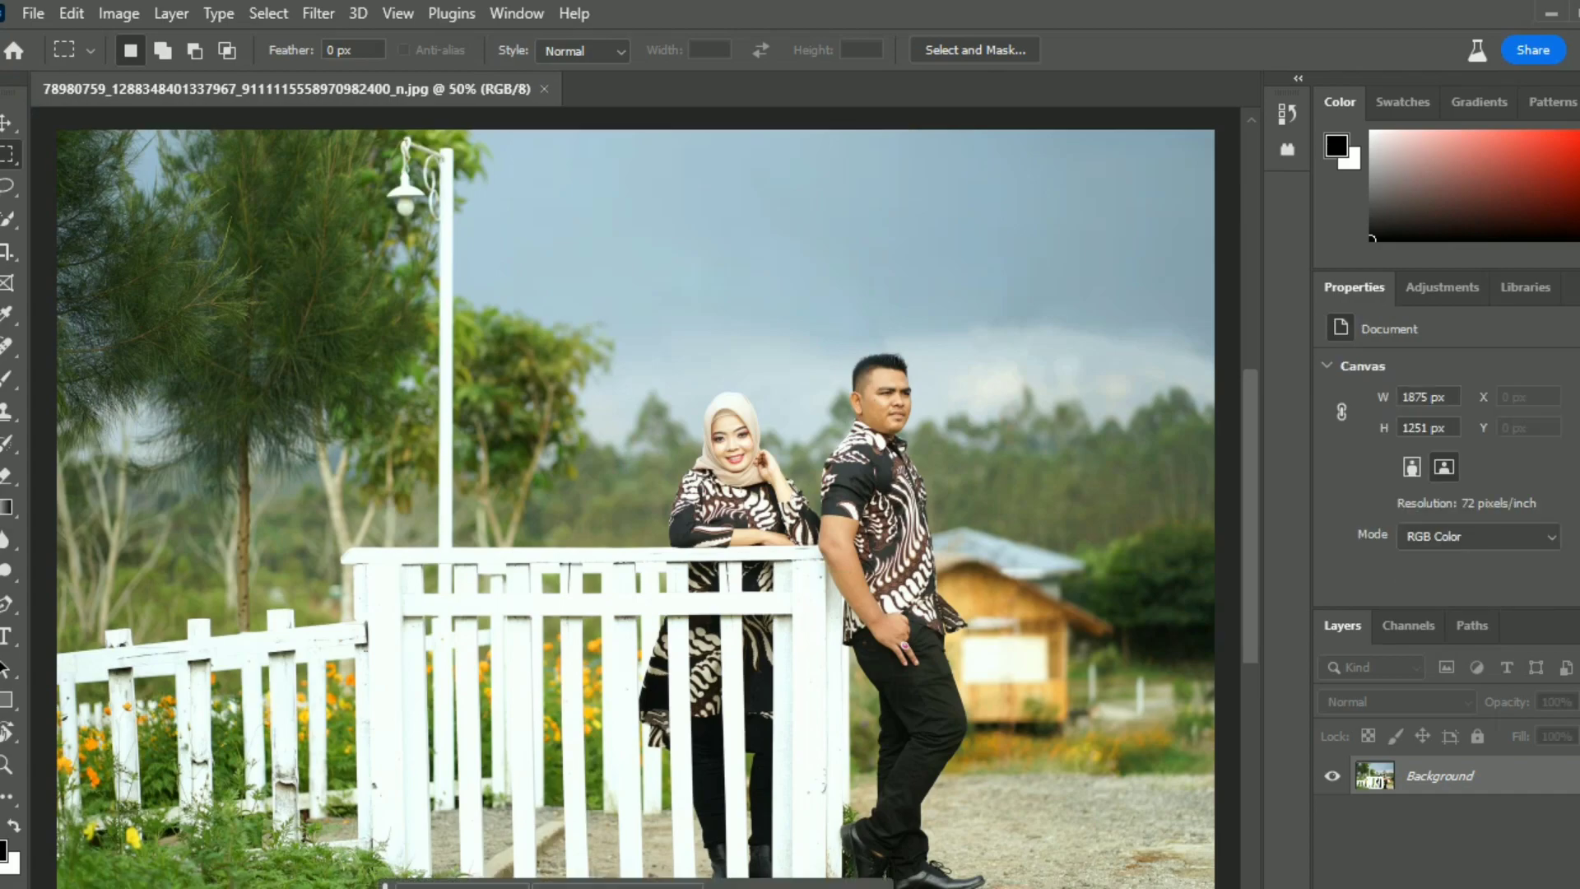
scroll(904, 478, "down", 3)
scroll(562, 576, "down", 2)
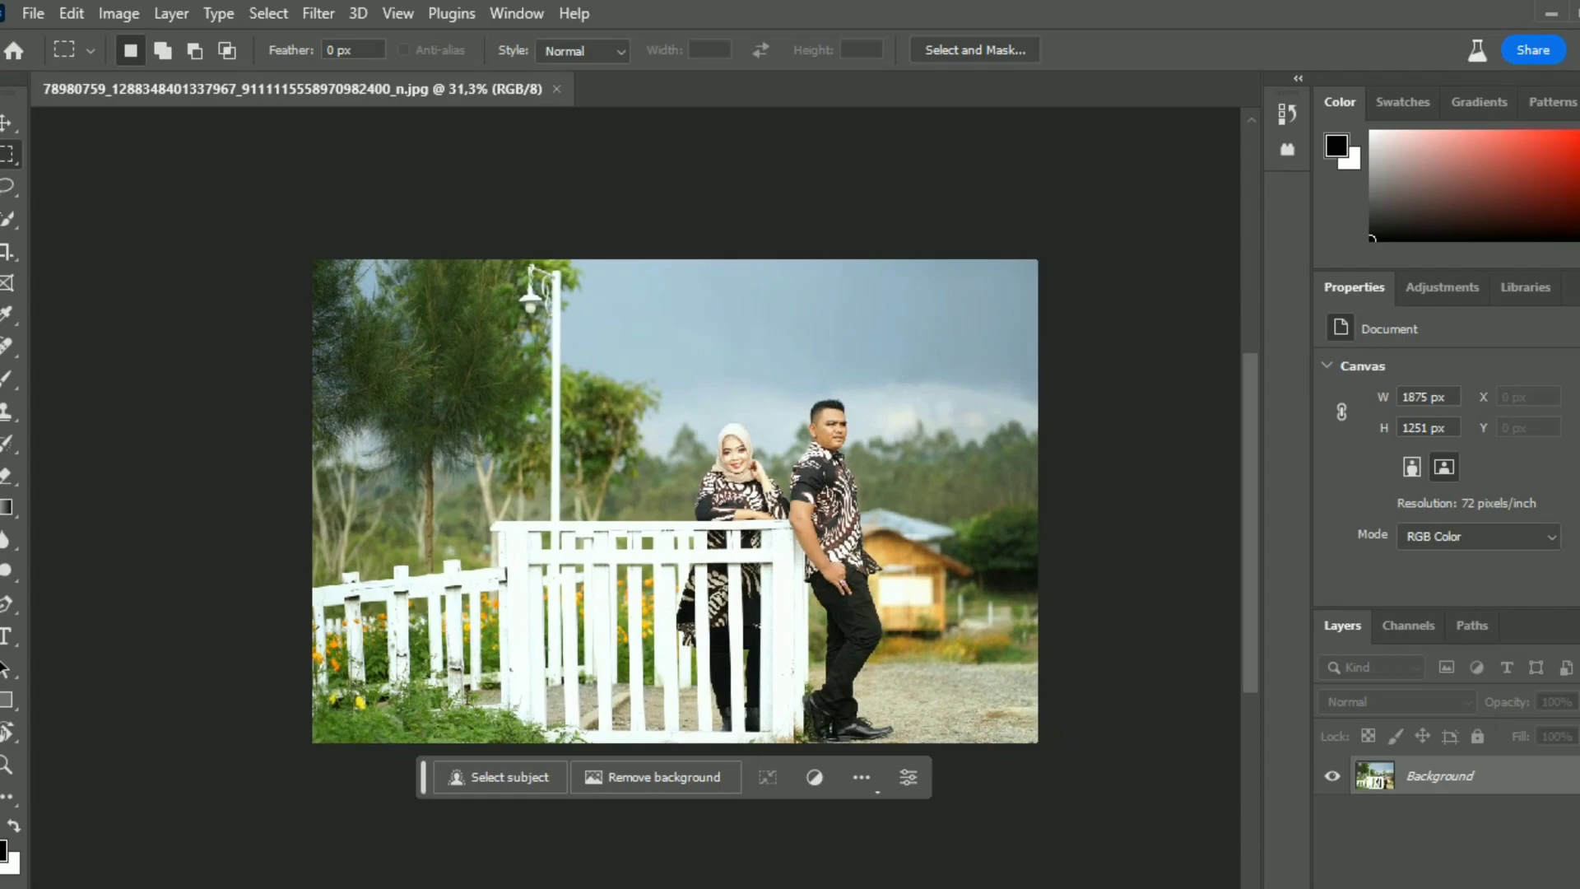
Extend the canvas beyond all four edges of the photo with the Crop tool, to about 2871 × 1698 px
left_click(23, 250)
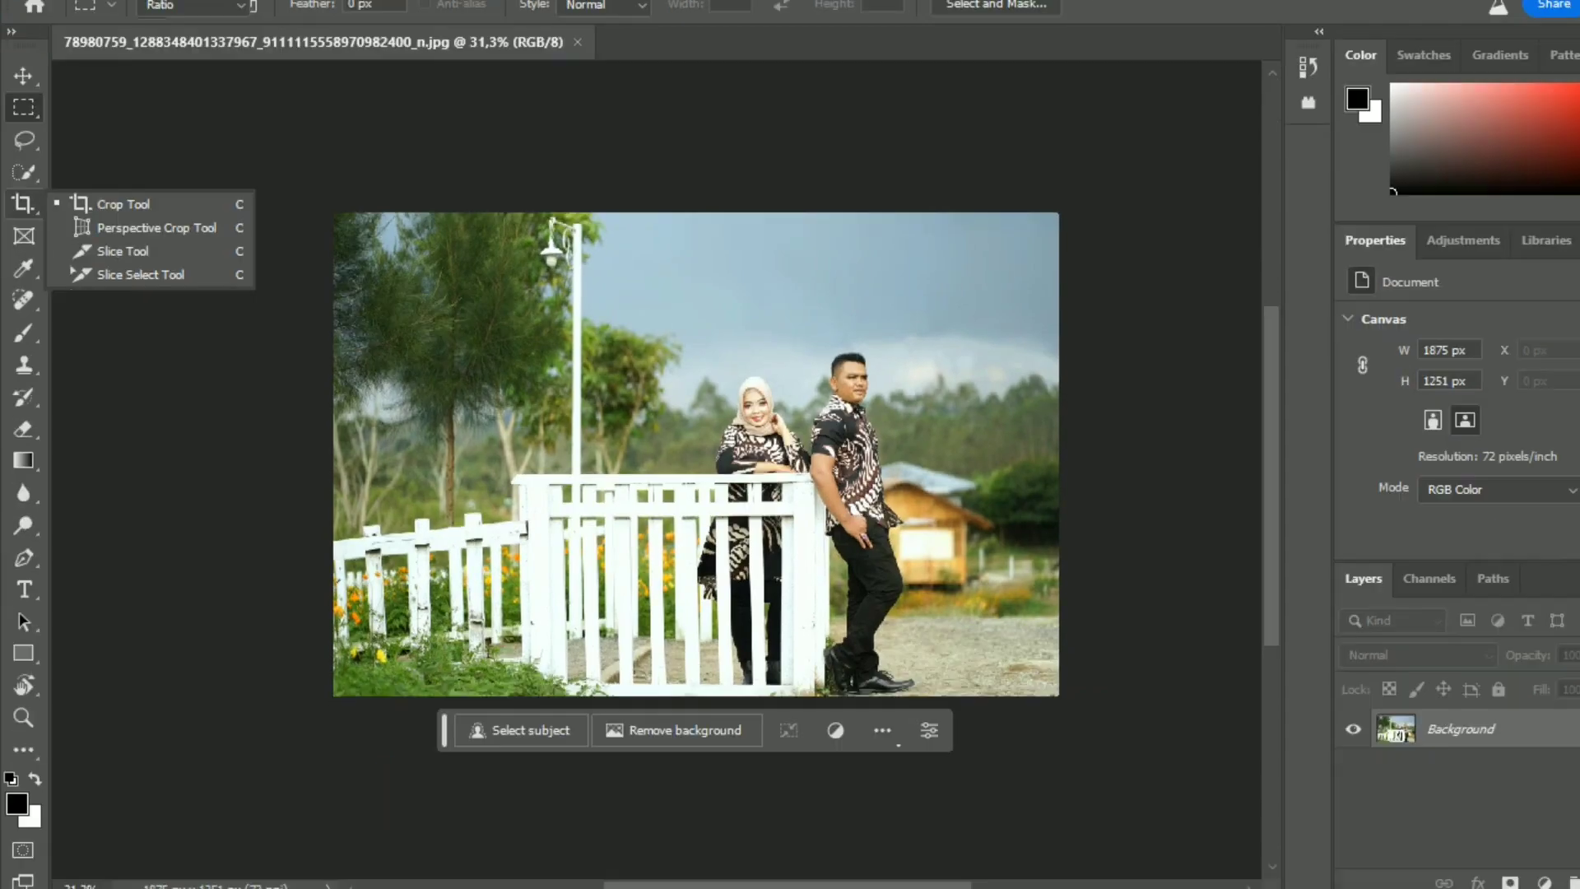
left_click_drag(698, 743, 699, 764)
left_click_drag(696, 704, 696, 719)
left_click_drag(1057, 442, 1091, 416)
left_click_drag(696, 230, 695, 188)
left_click_drag(300, 500, 197, 500)
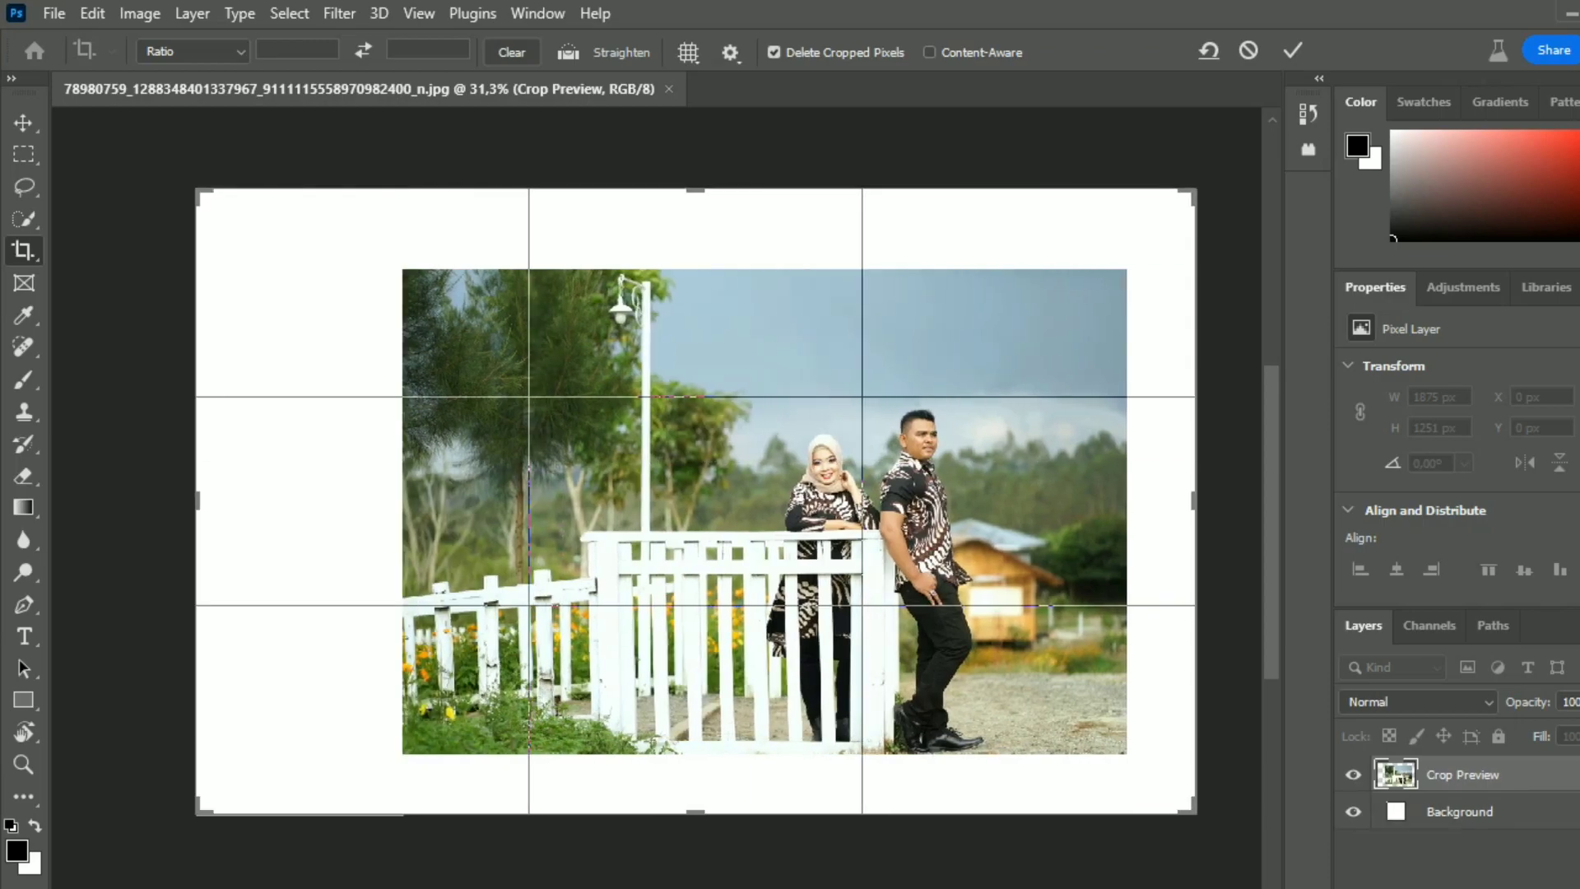
left_click_drag(1195, 500, 1221, 501)
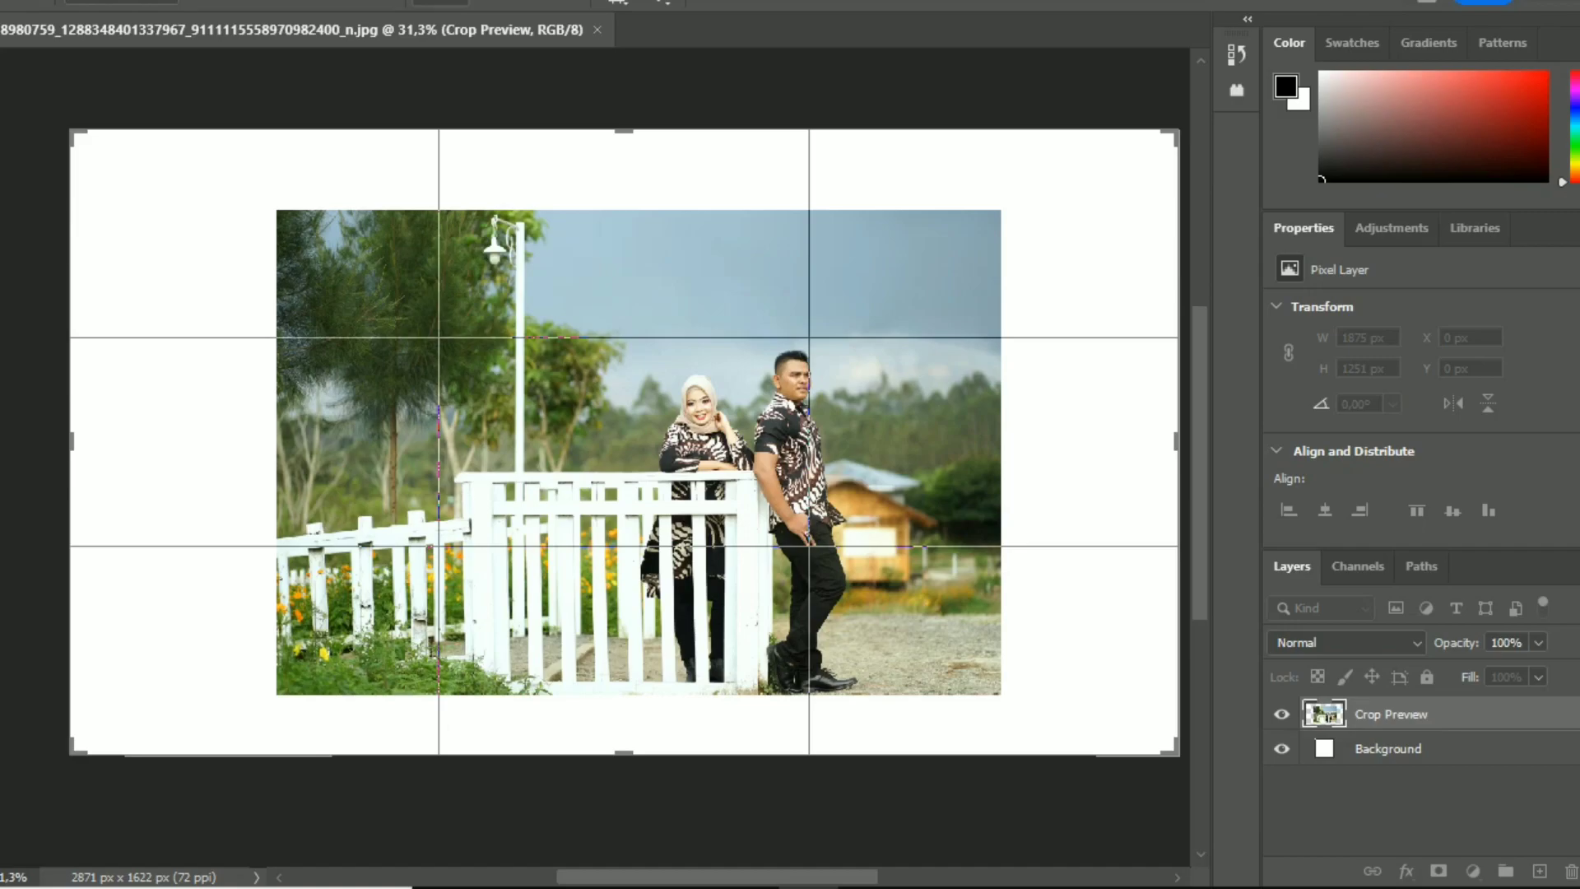
left_click_drag(624, 754, 624, 770)
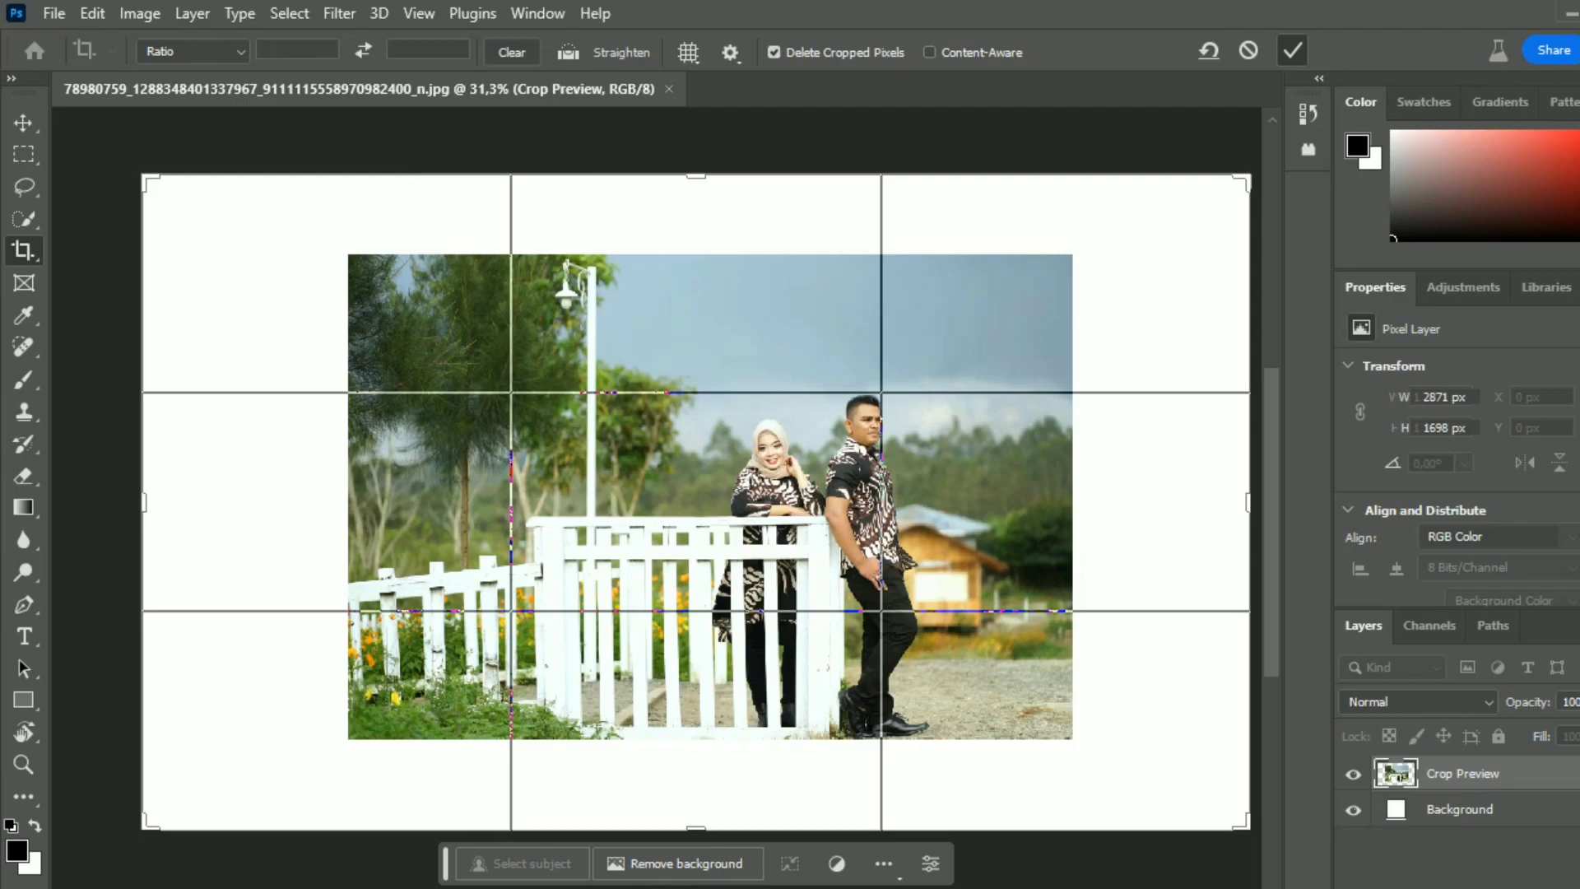
key("Return")
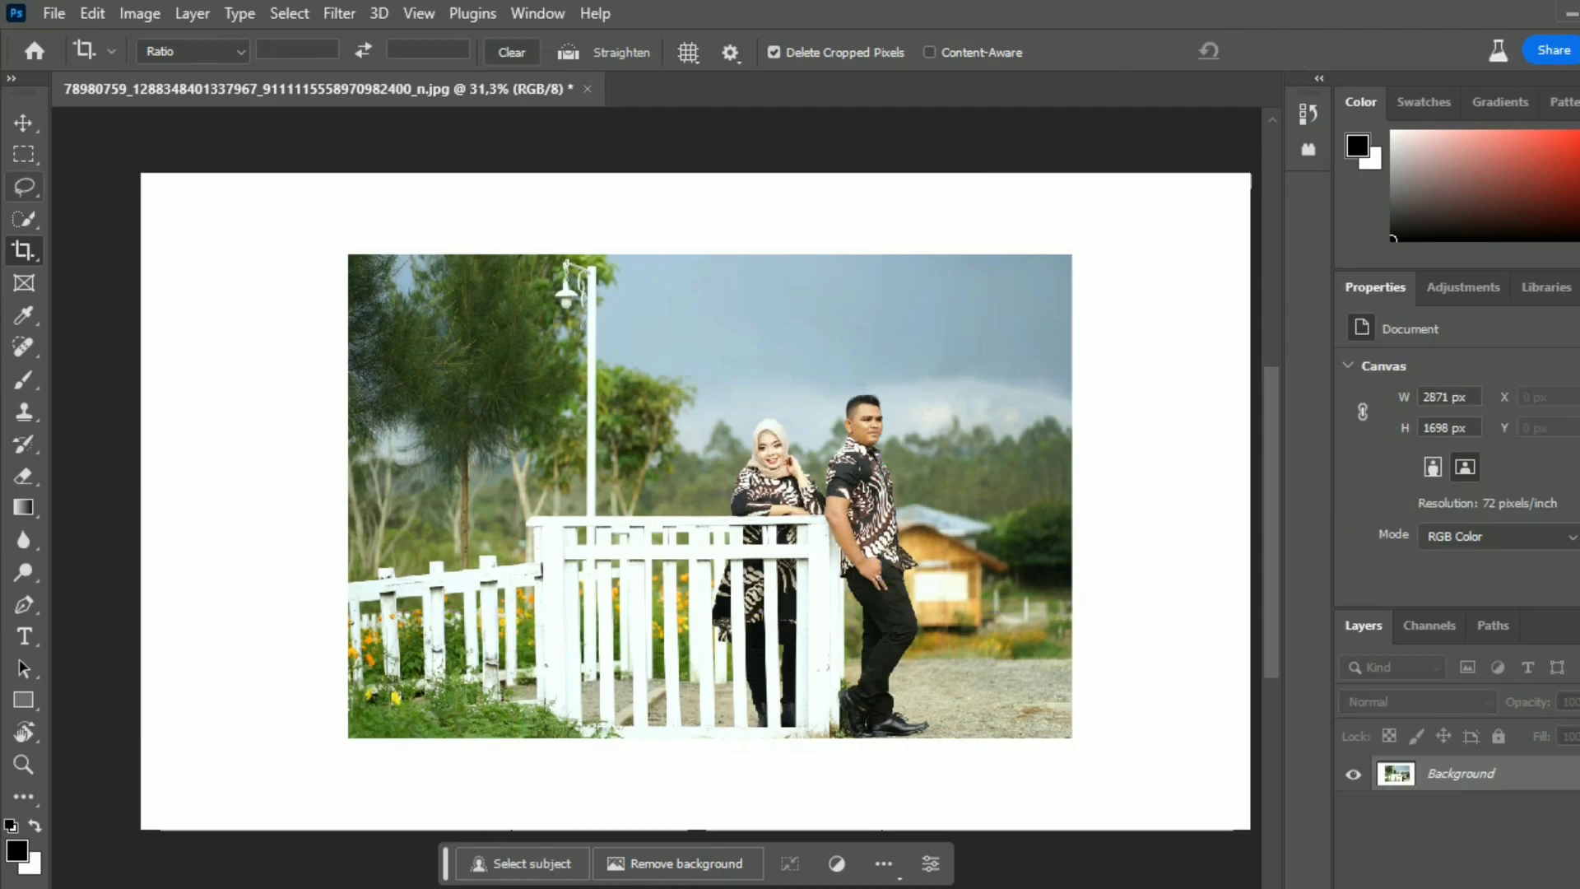
Switch to the Rectangular Marquee tool
left_click(23, 154)
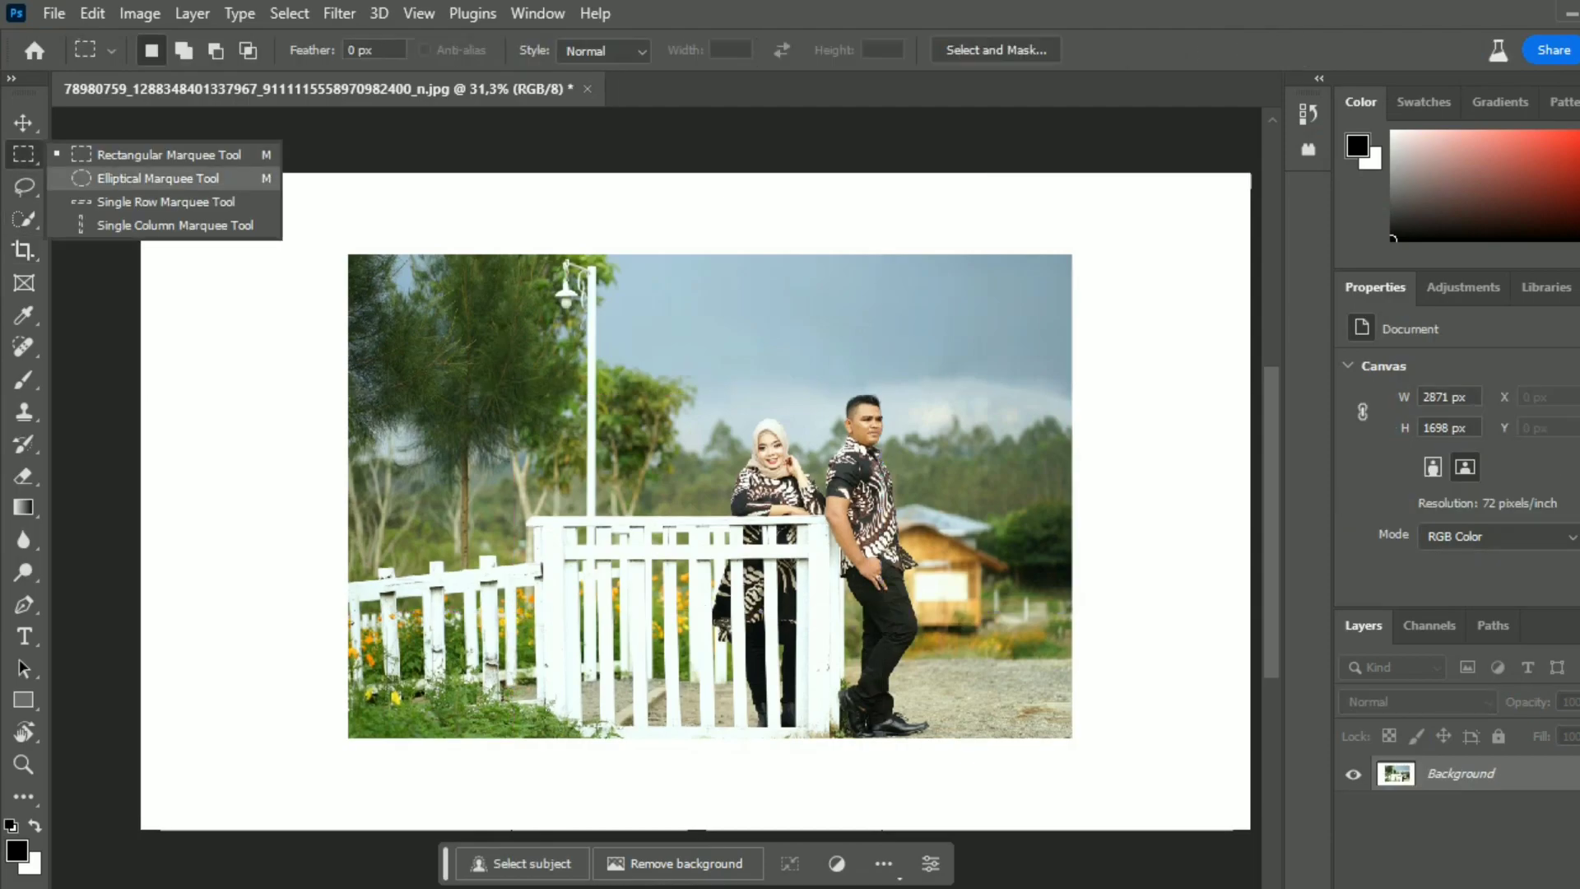
left_click(169, 155)
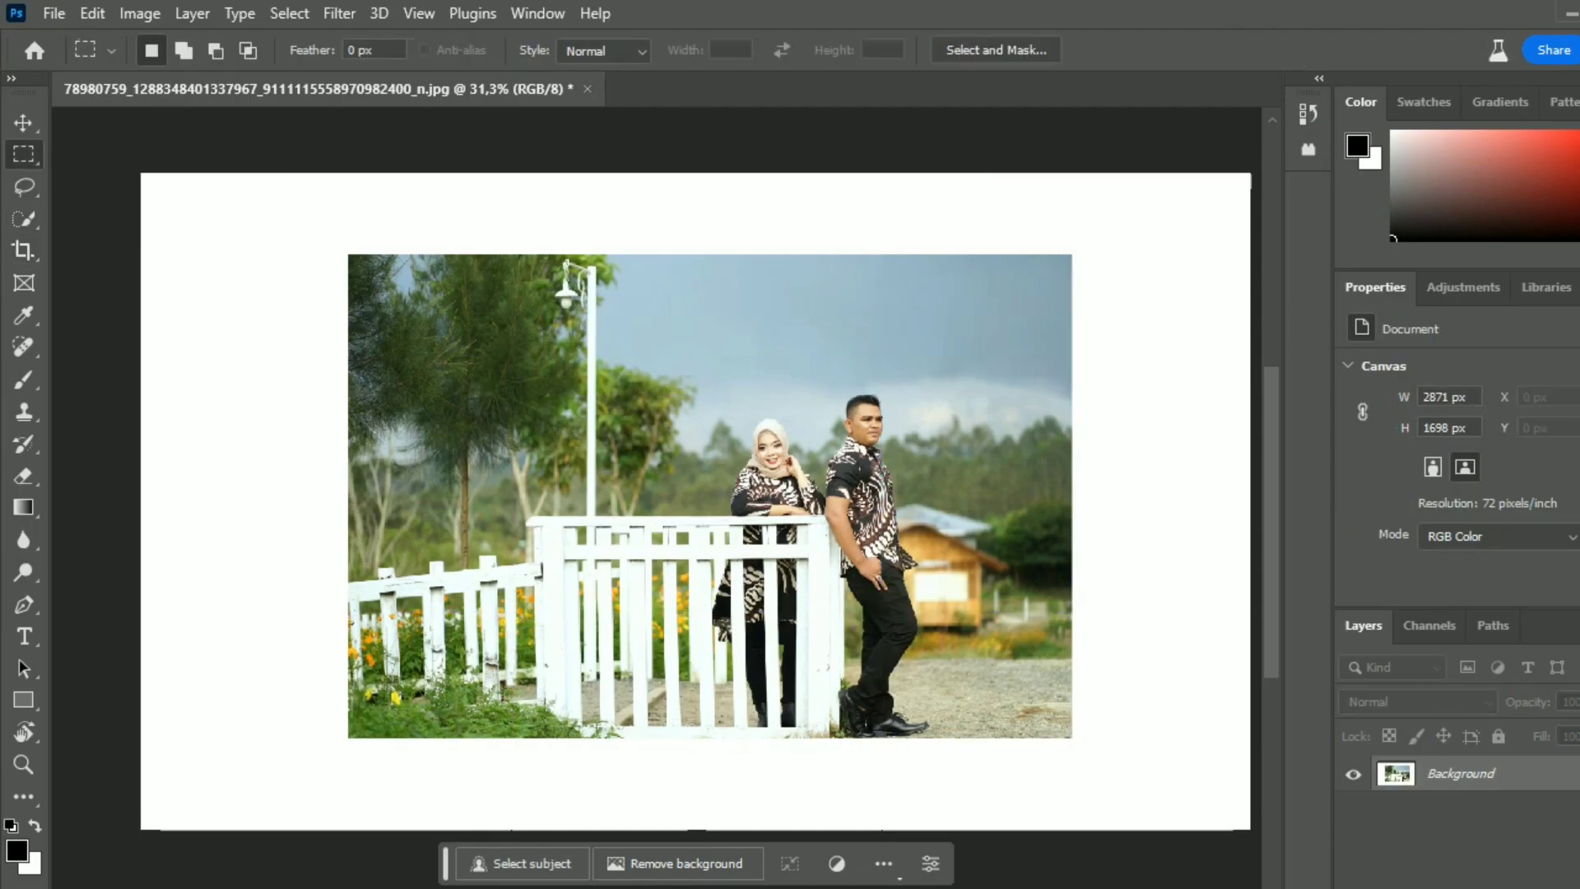
left_click_drag(349, 254, 1071, 736)
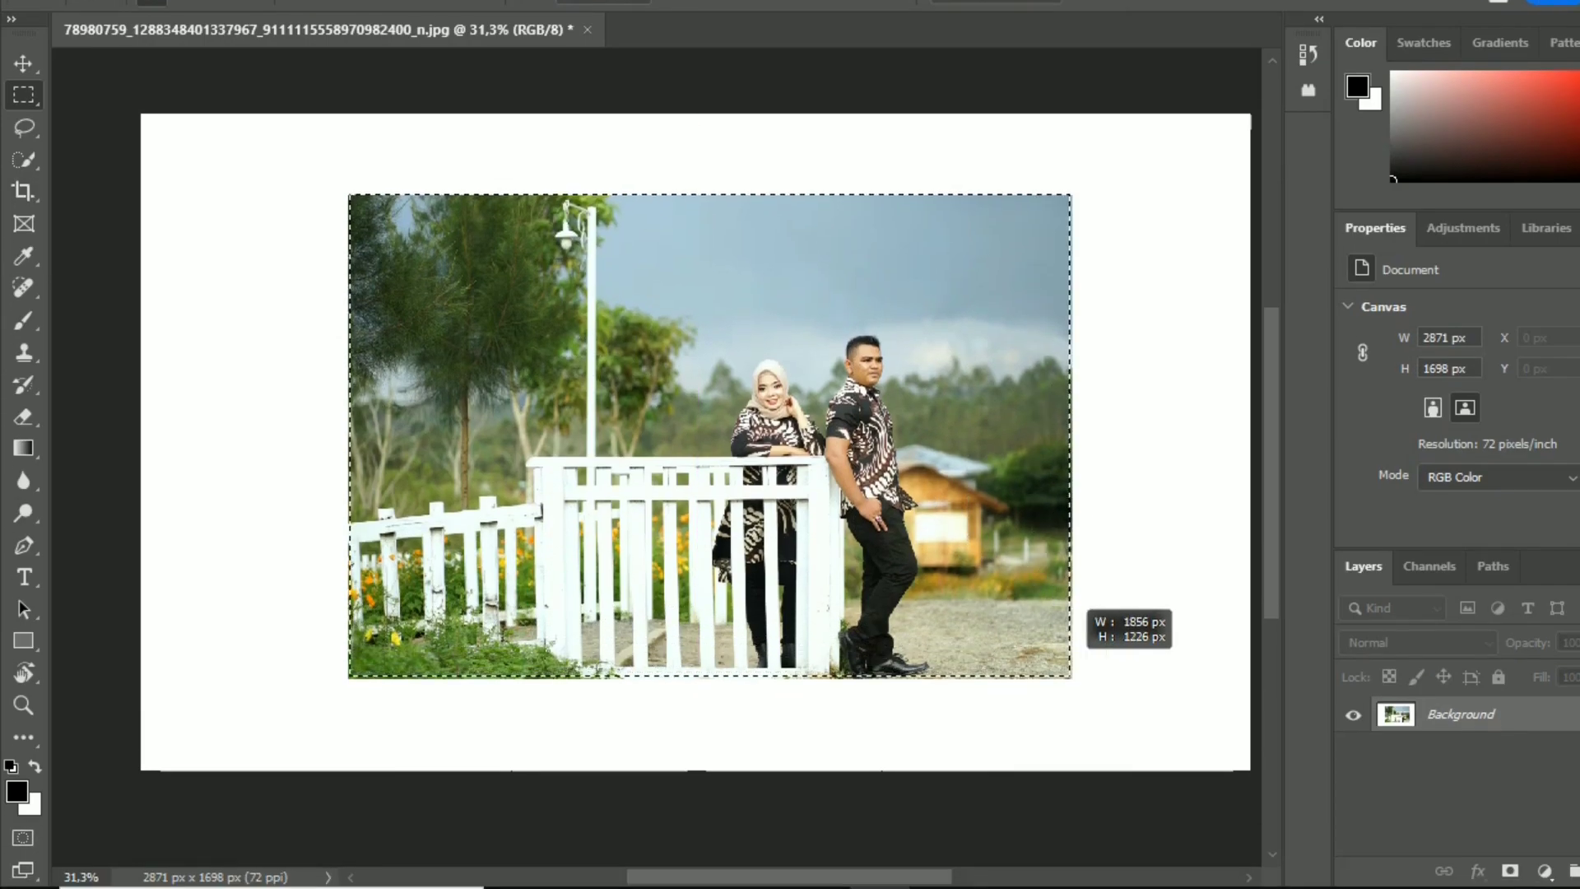
left_click_drag(1072, 676, 1069, 677)
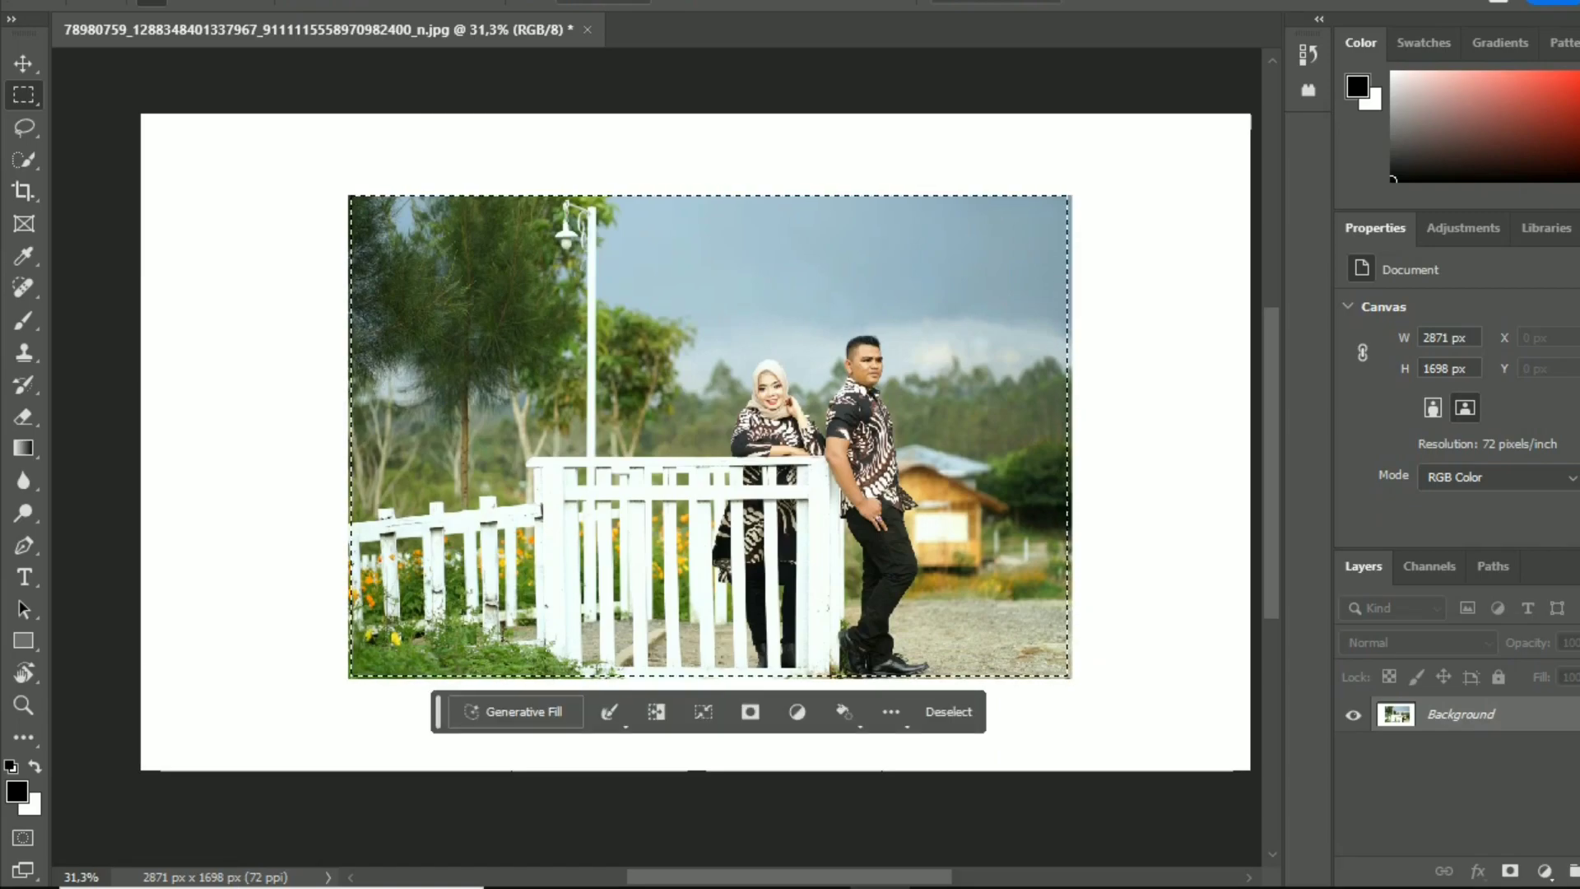
left_click(515, 712)
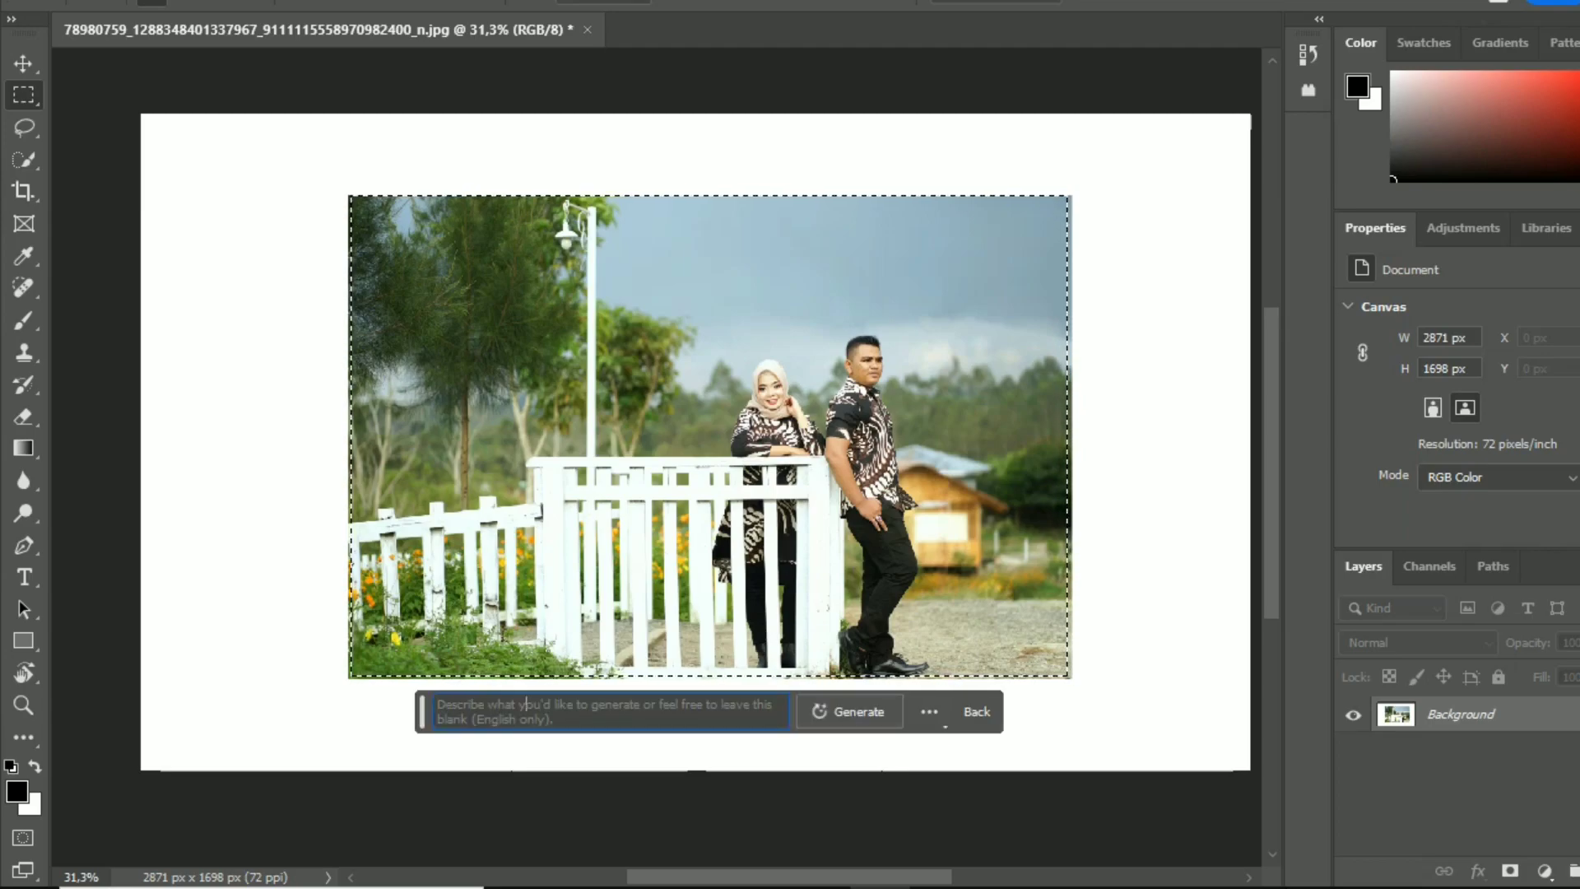
right_click(817, 395)
left_click(873, 408)
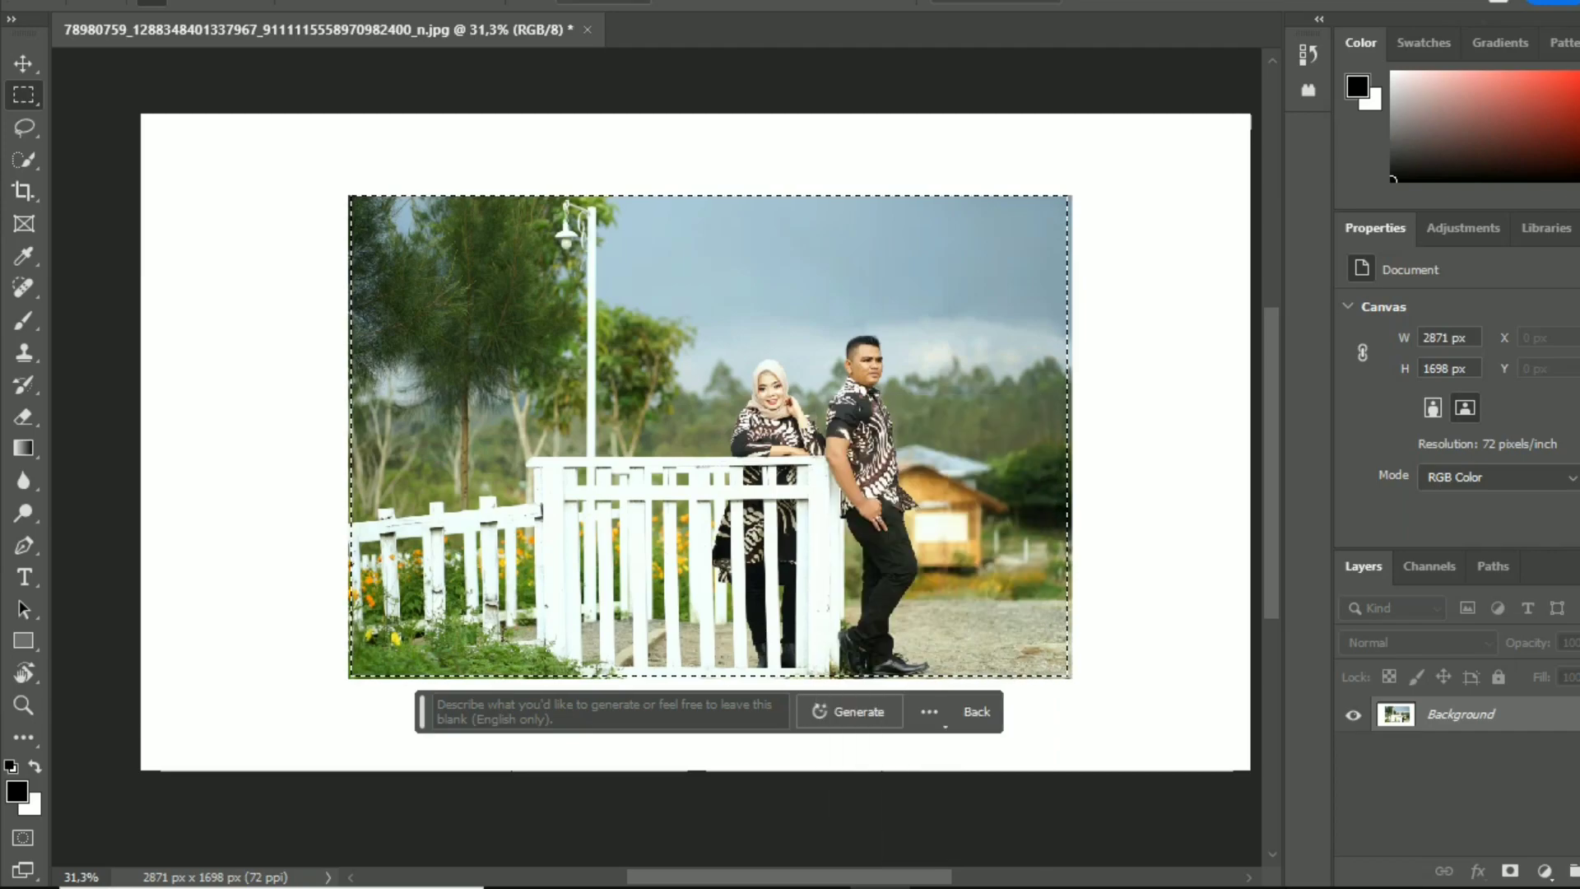
key("ctrl+d")
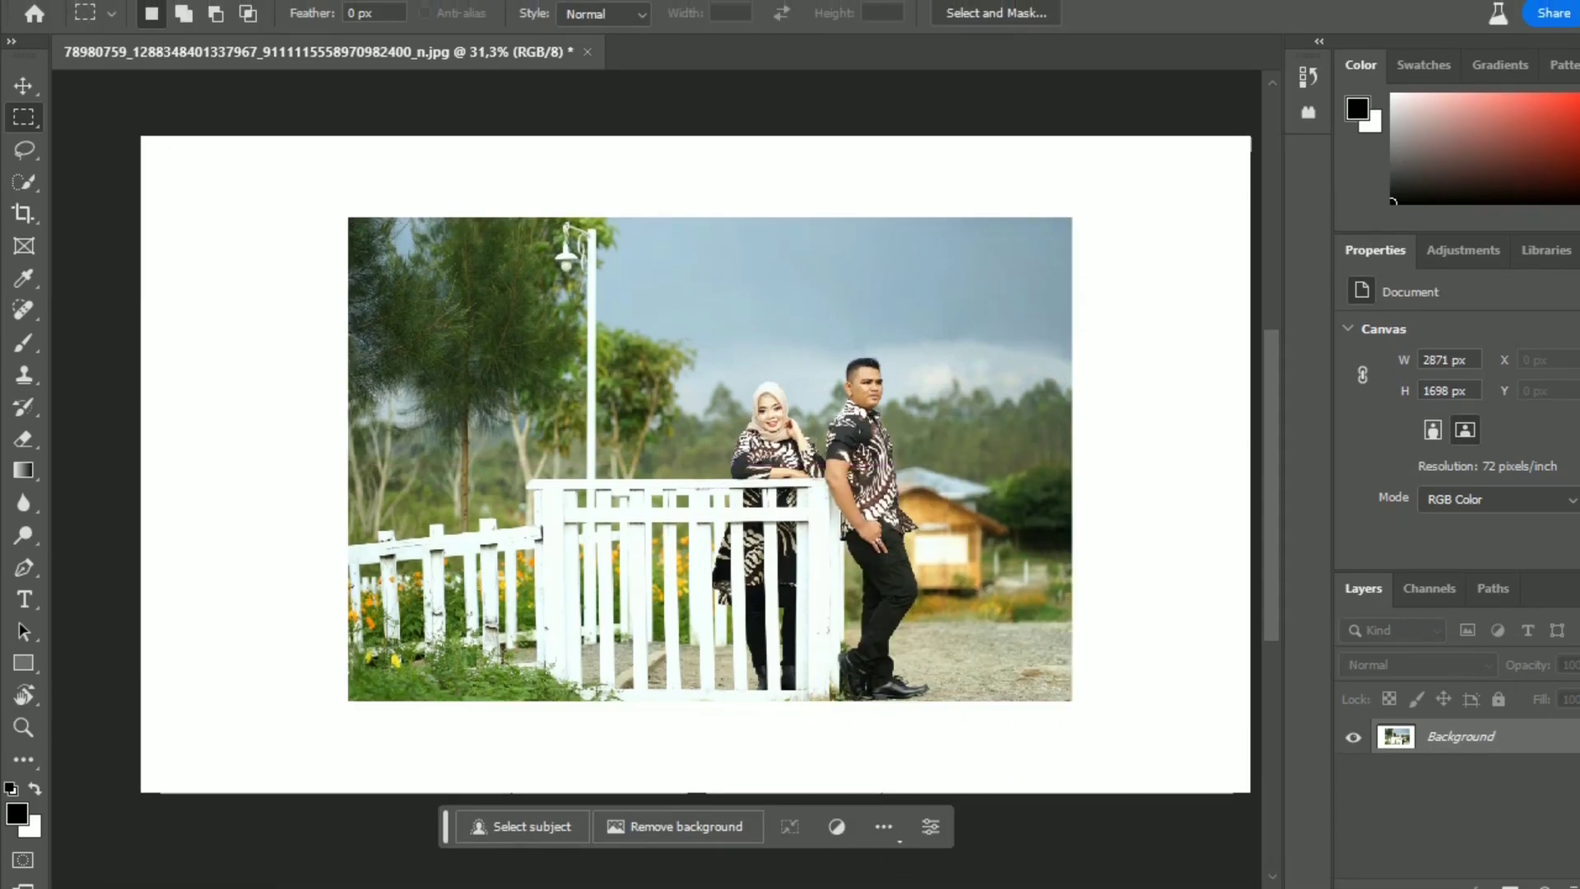
Marquee the photo just inside its edges, invert the selection, and fill the blank surroundings using Generative Fill with an empty prompt
mouse_move(350, 223)
left_mouse_down()
mouse_move(420, 258)
mouse_move(358, 226)
left_mouse_up()
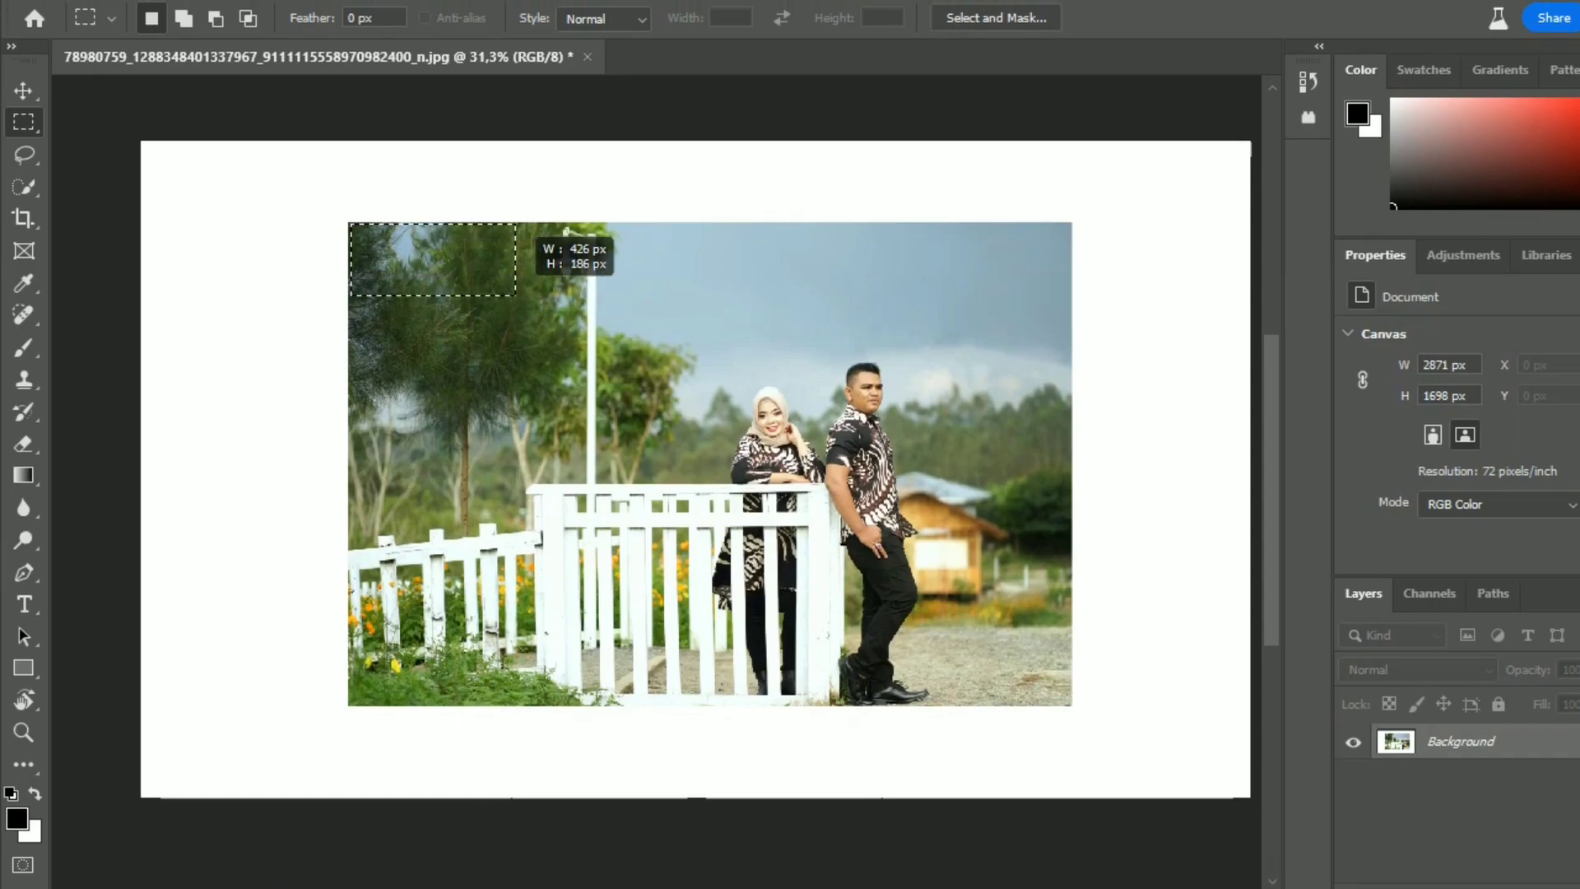
left_click_drag(705, 380, 1071, 680)
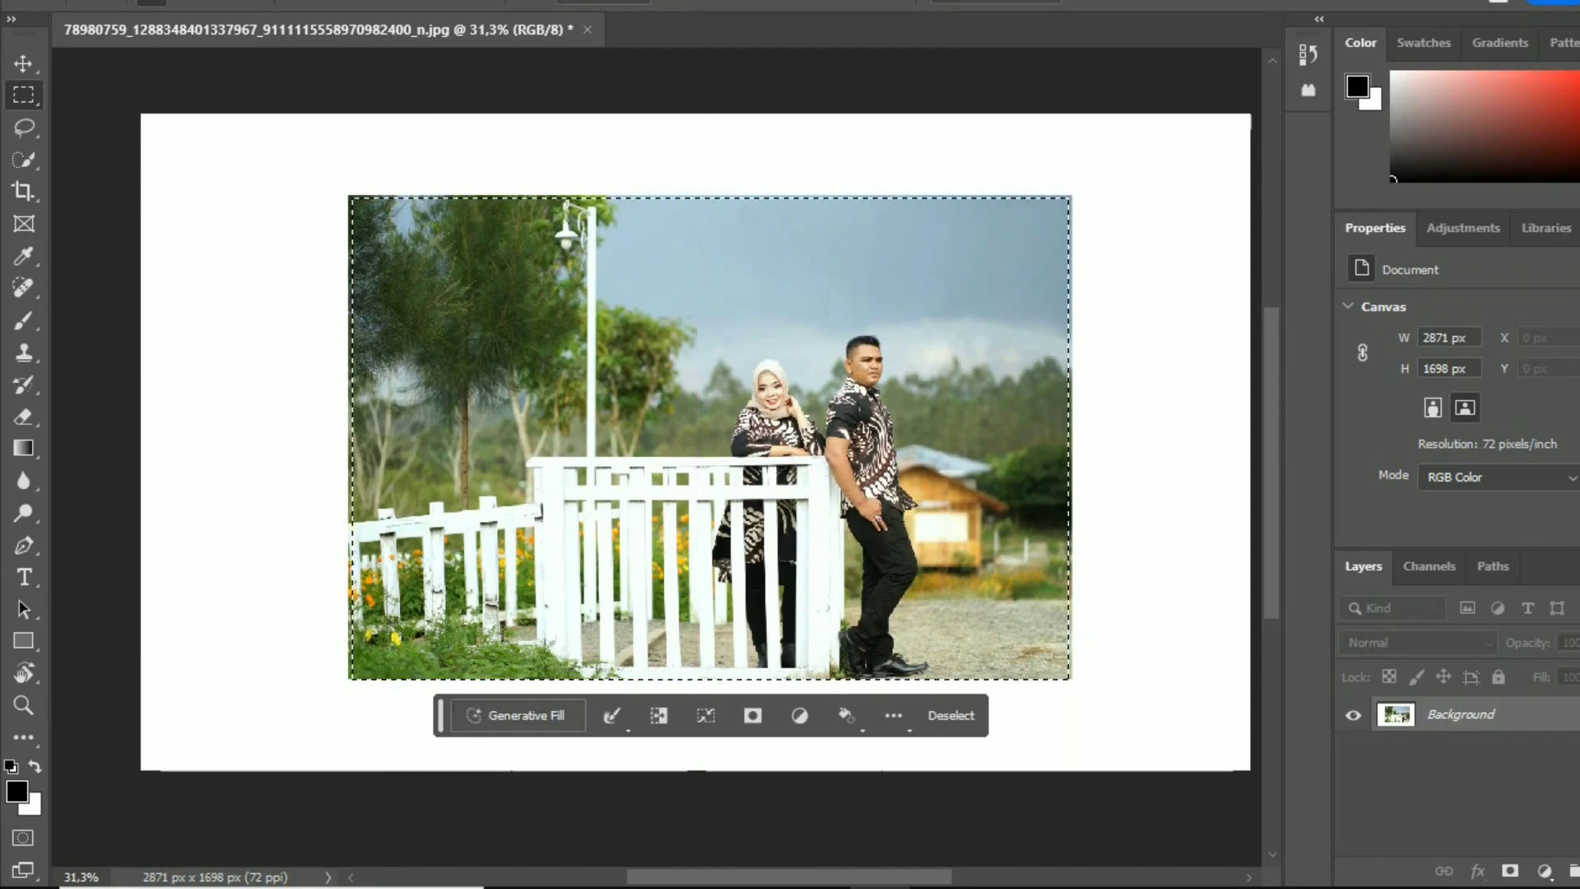
right_click(687, 45)
left_click(798, 79)
left_click(504, 805)
left_click(836, 804)
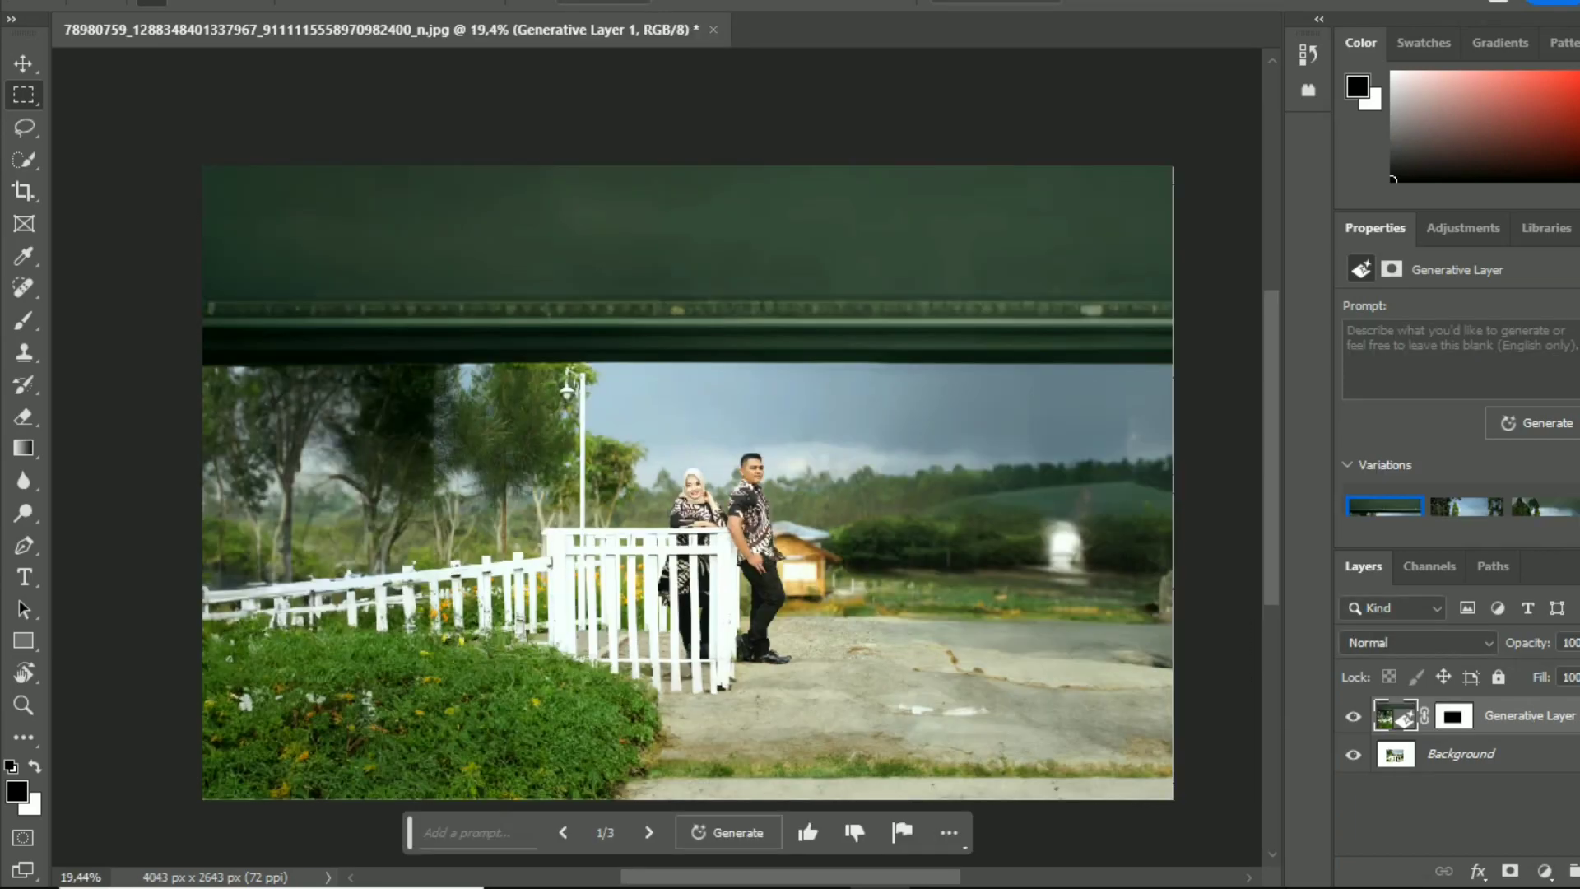
Compare the three generated surroundings and keep the second variation
left_click(649, 832)
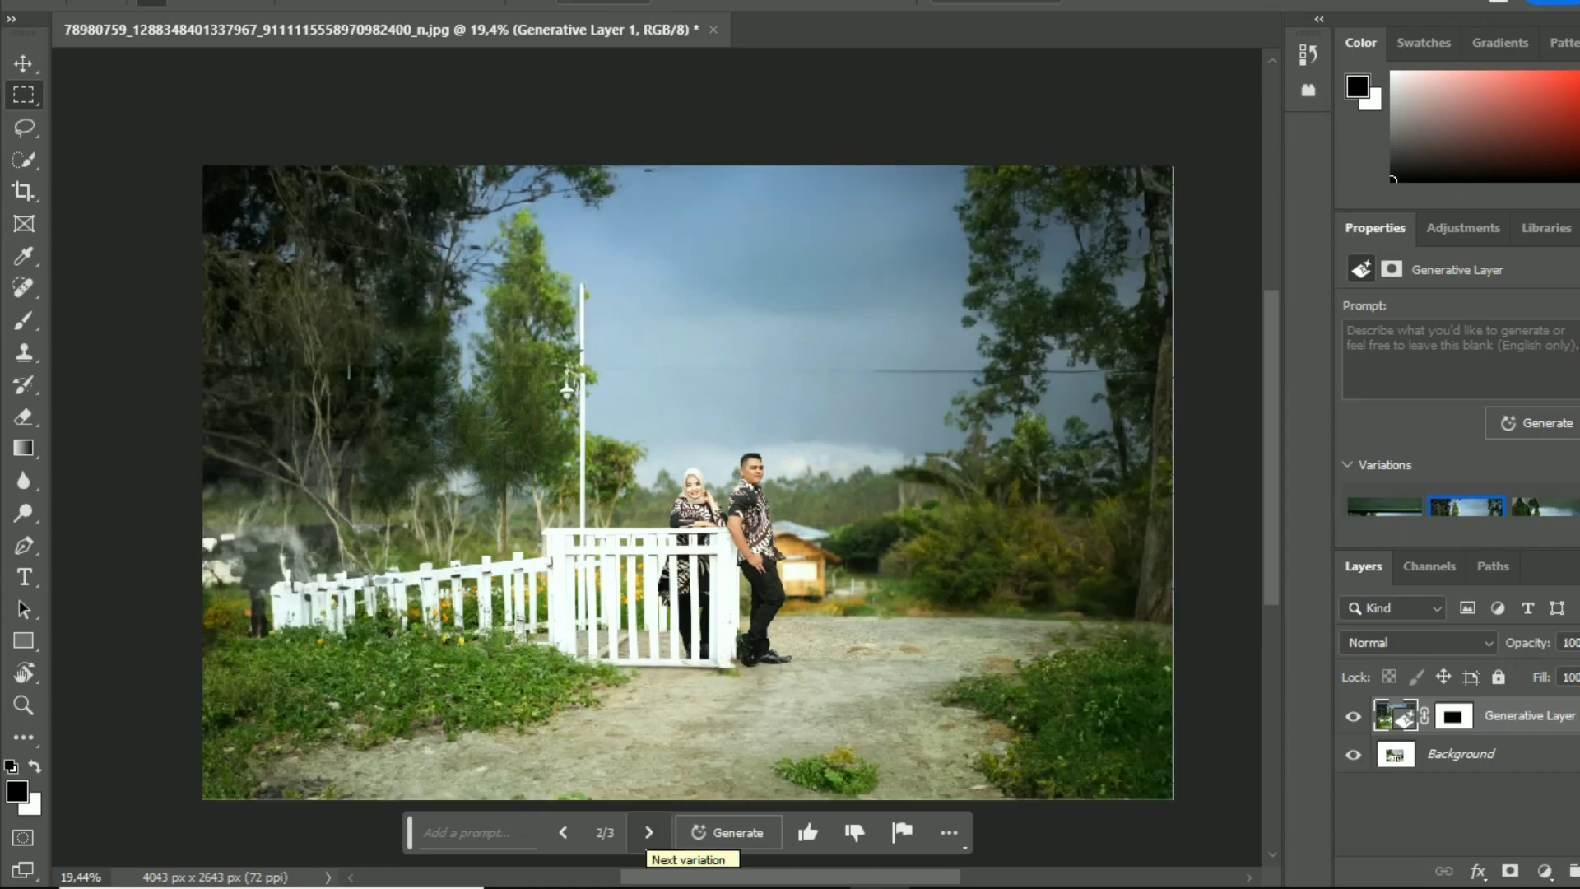
left_click(648, 833)
scroll(596, 556, "up", 3)
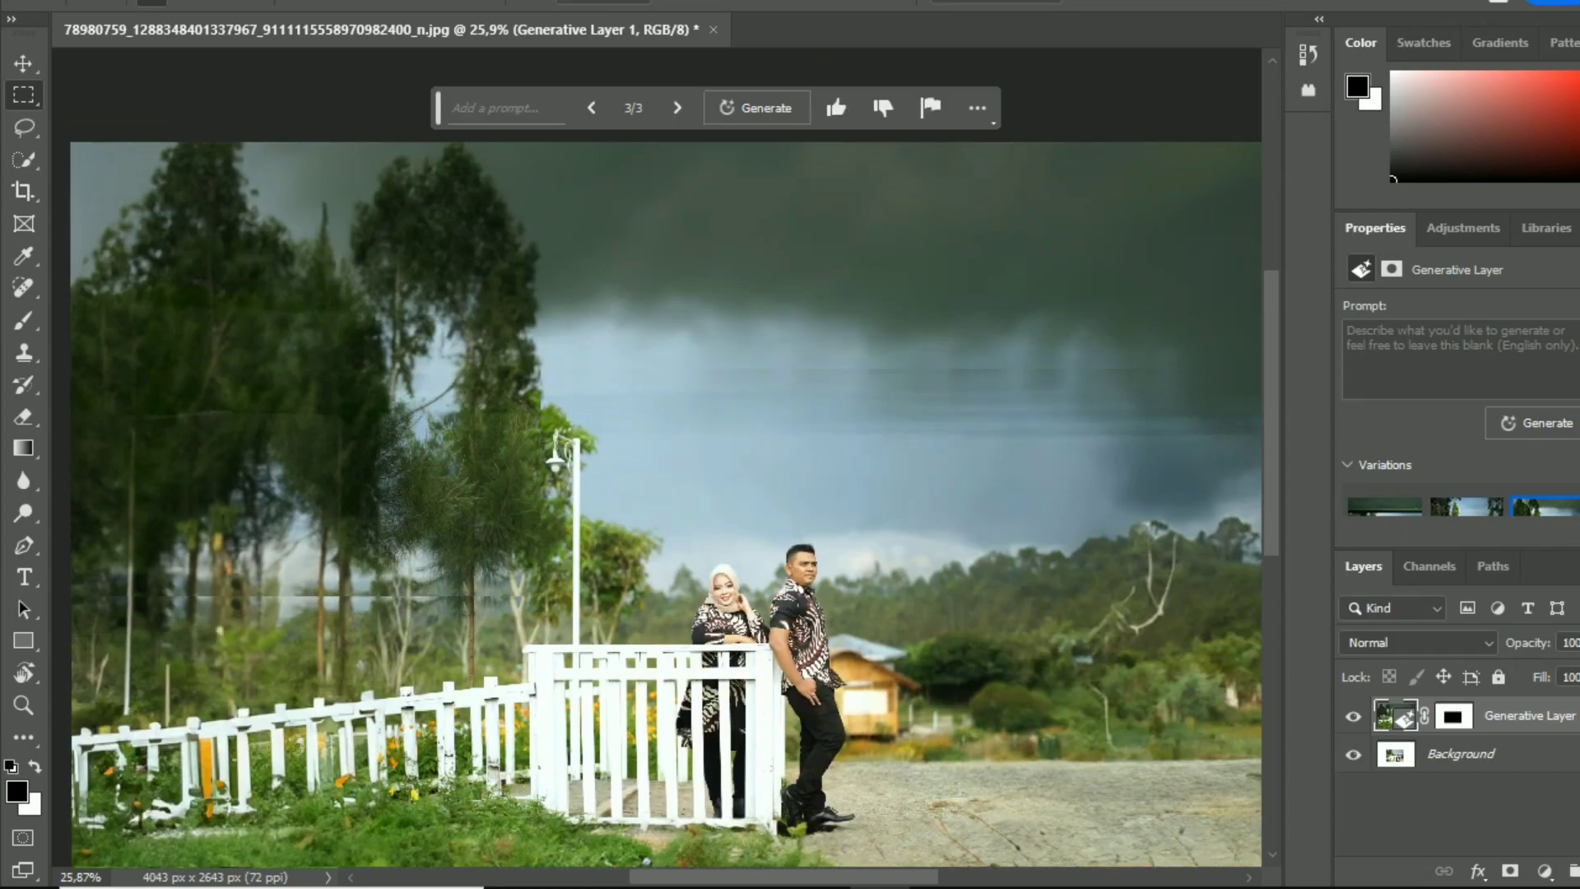
scroll(596, 555, "down", 3)
scroll(597, 555, "up", 1)
scroll(596, 555, "down", 1)
scroll(490, 356, "up", 1)
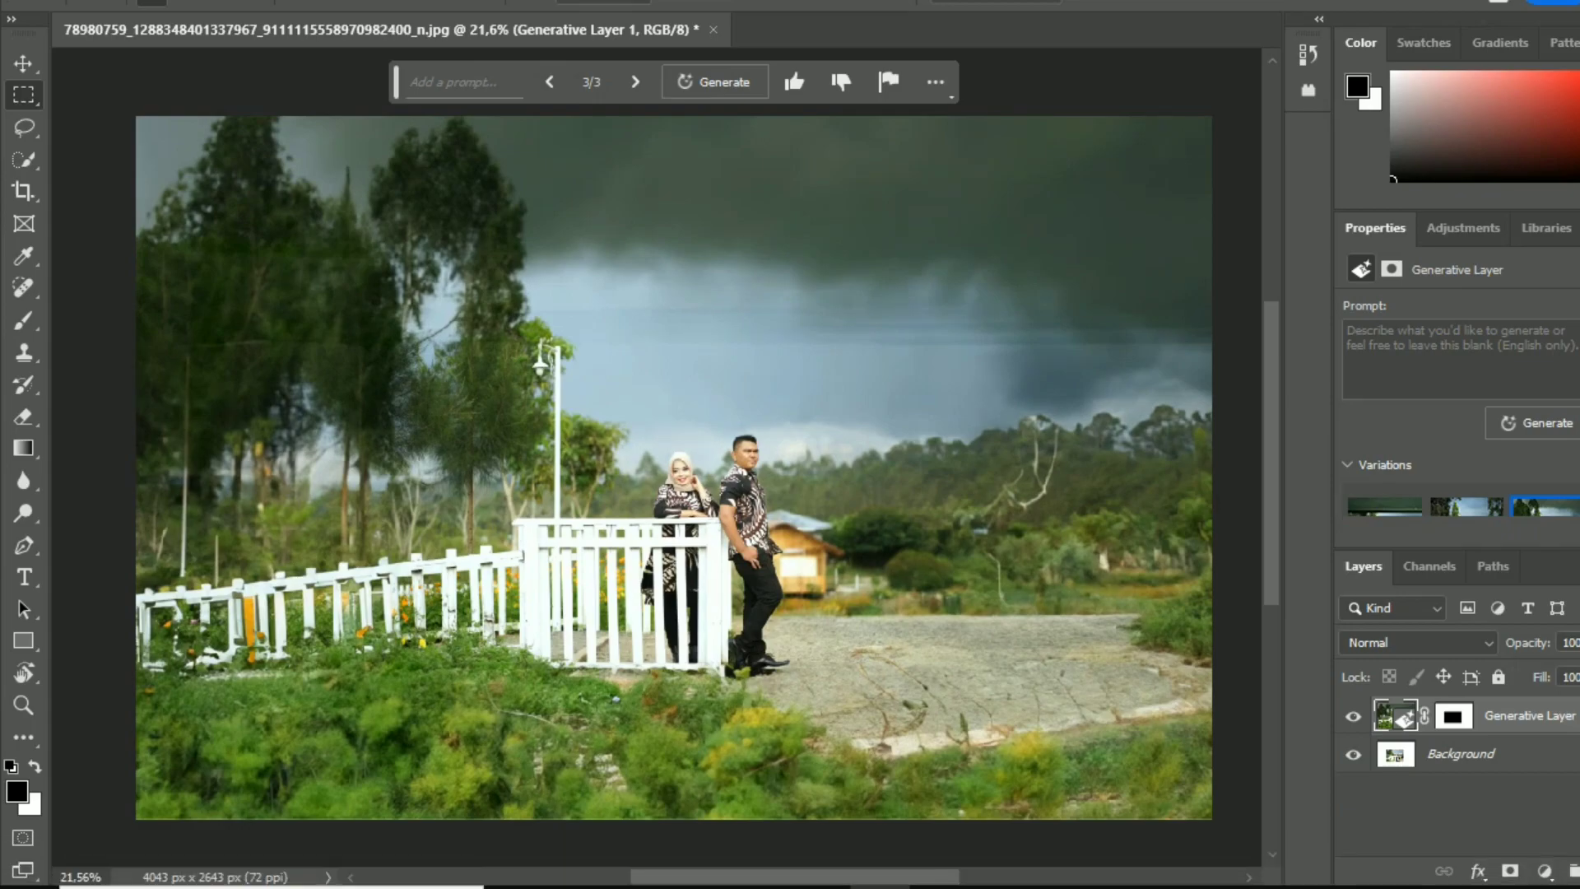
scroll(633, 571, "down", 1)
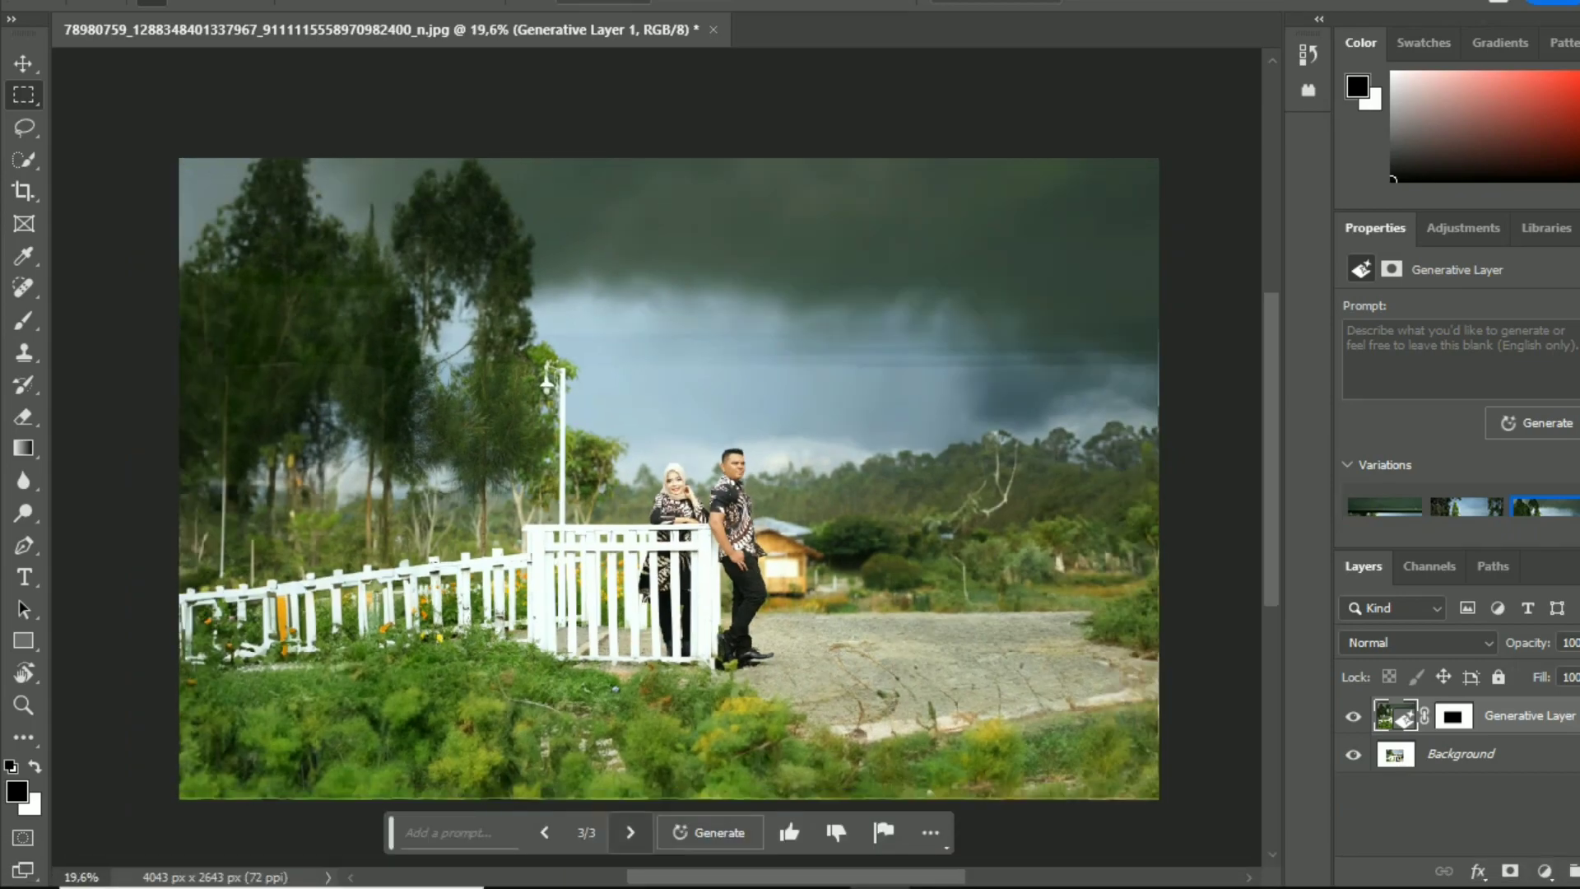
left_click(631, 832)
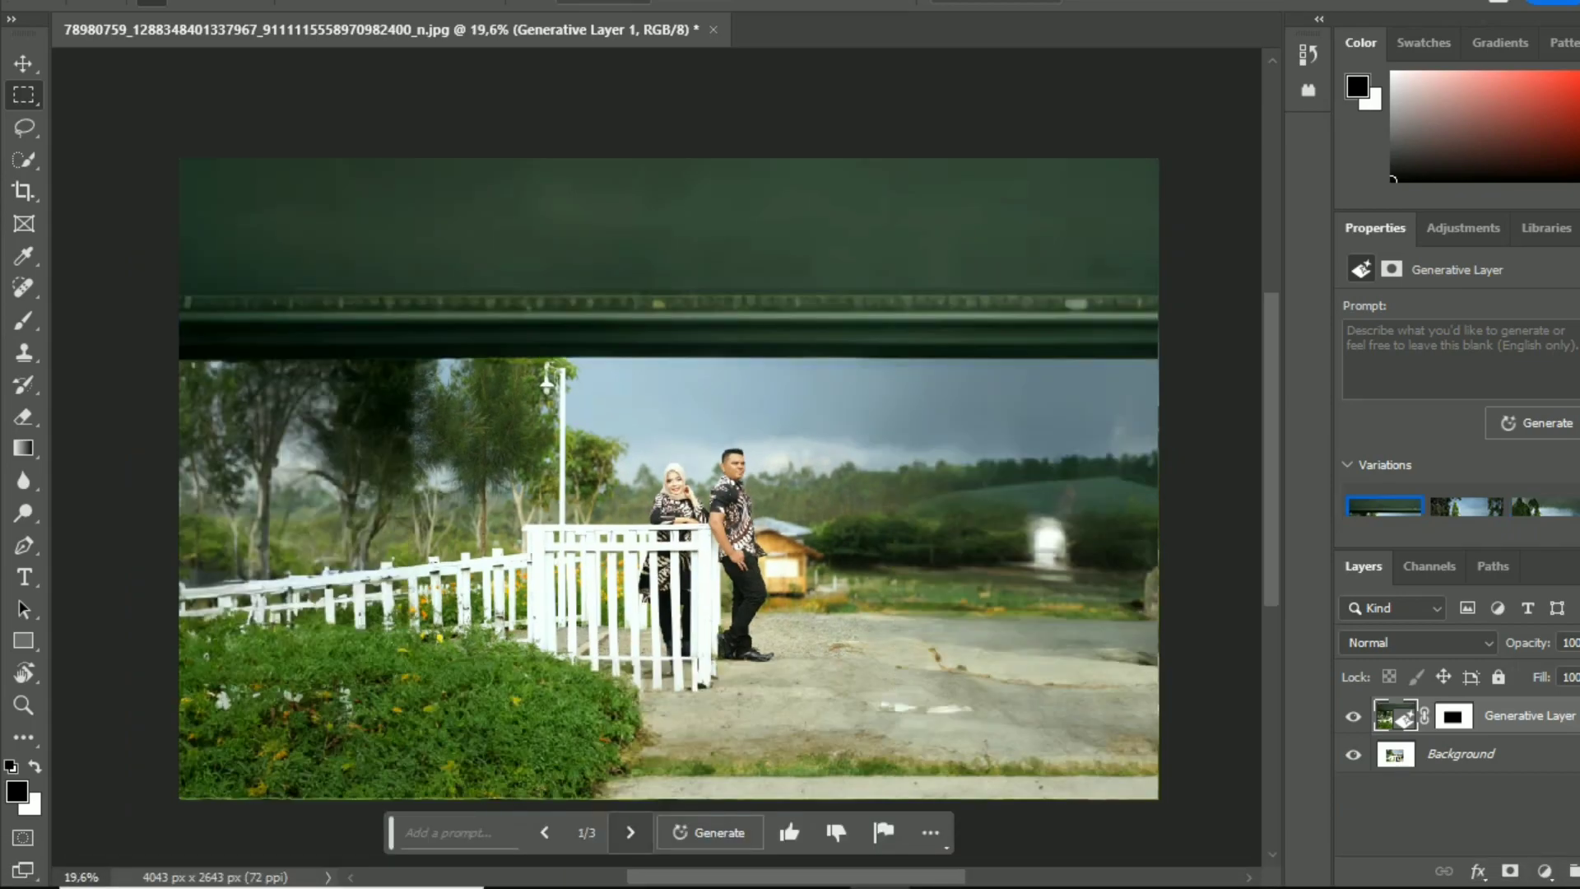
left_click(631, 832)
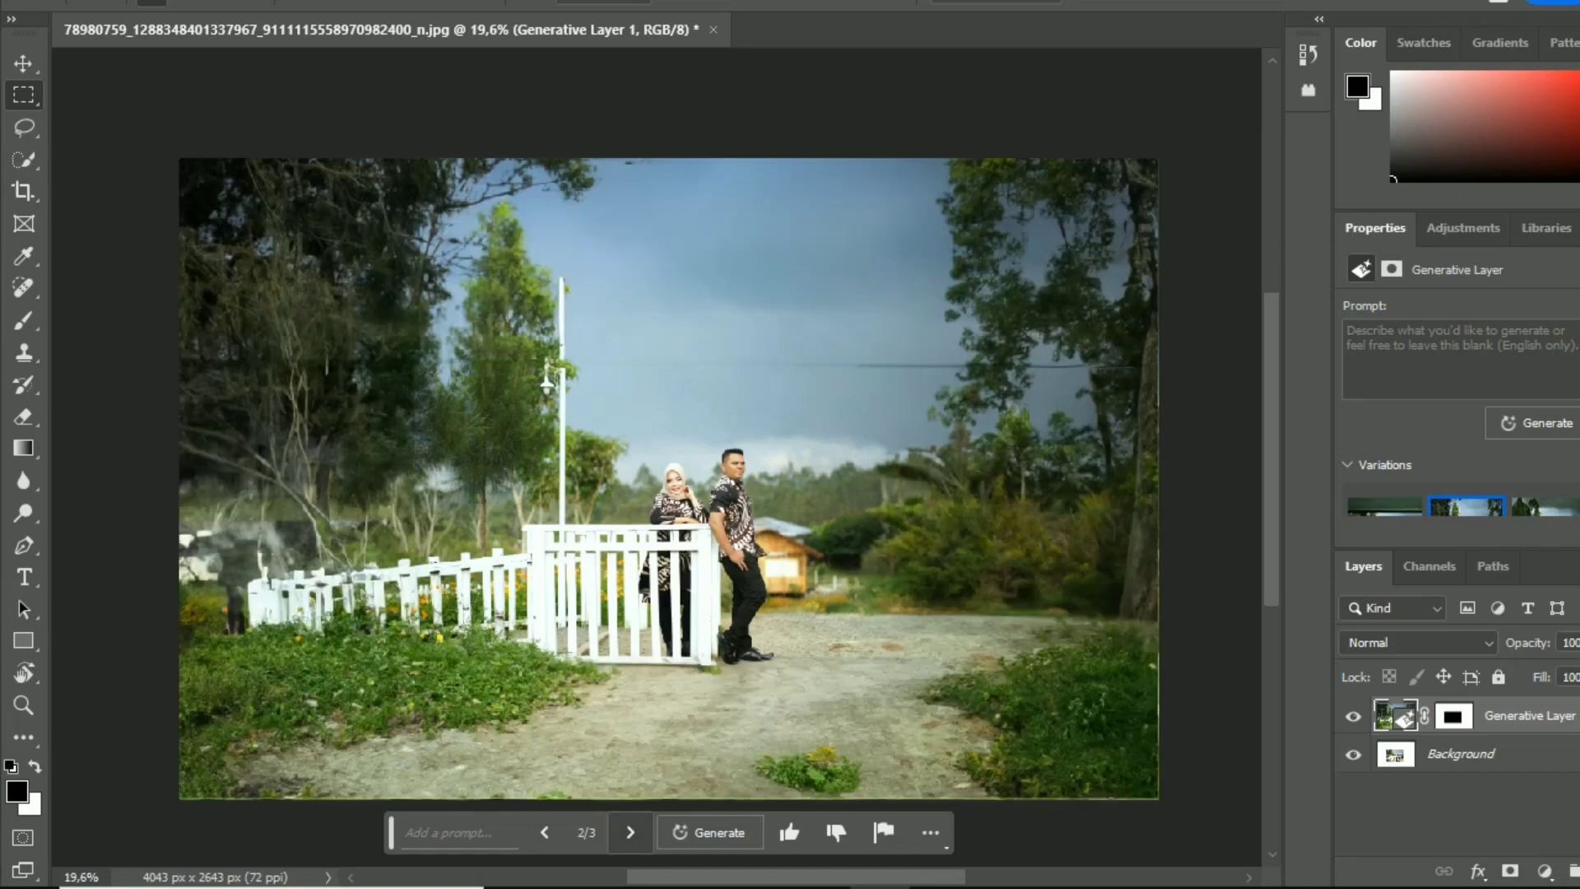
Lasso the trees behind the fence's far end and replace them using Generative Fill with the prompt "garden", choosing the third variation
scroll(362, 391, "up", 7)
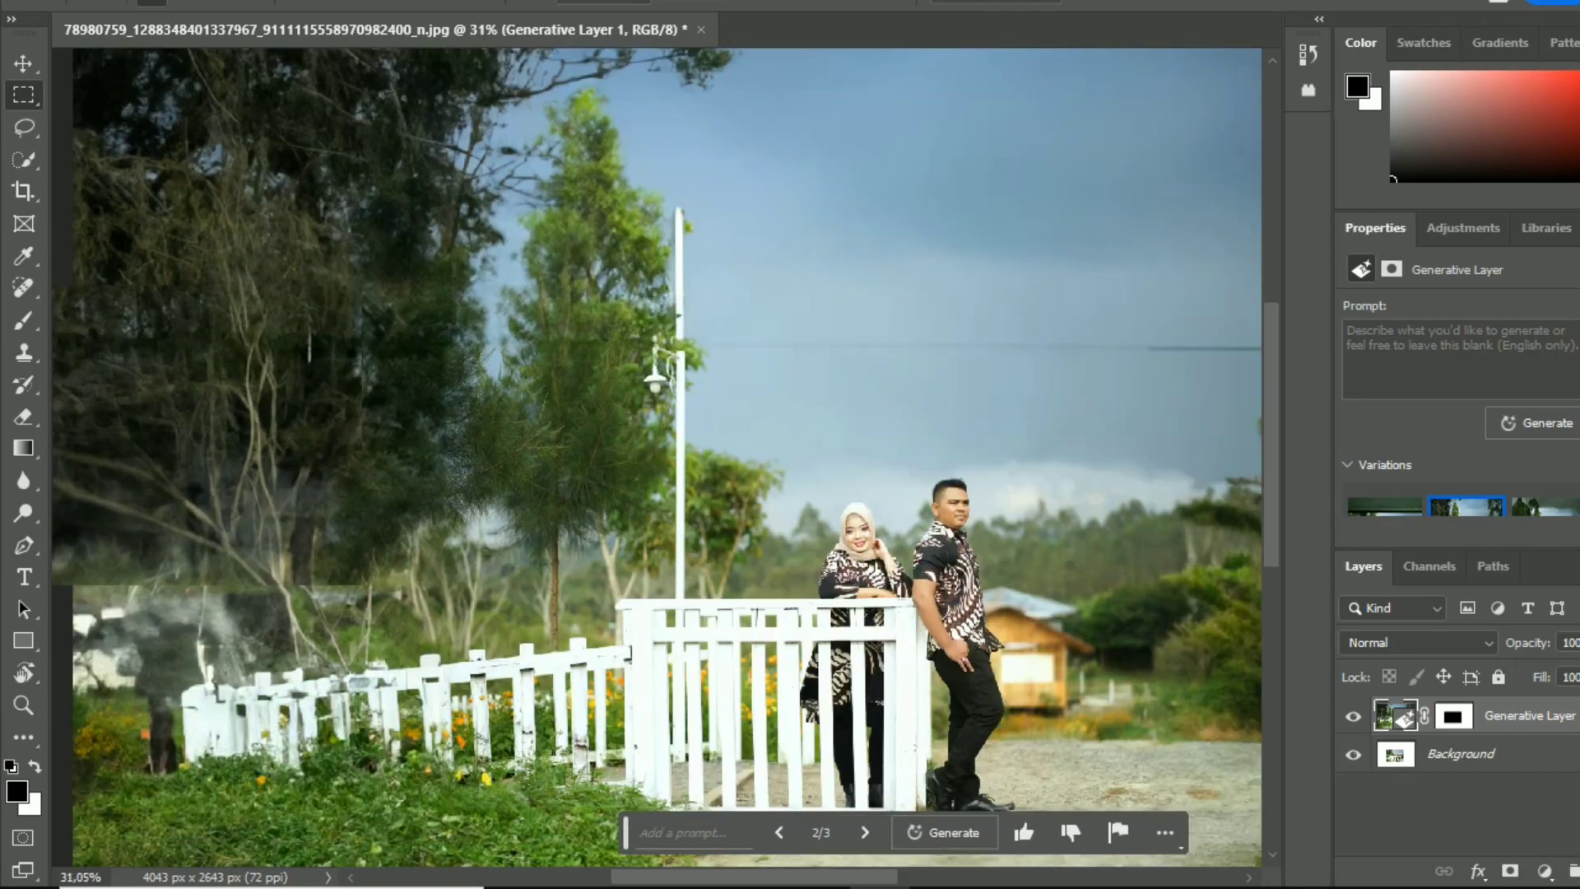
scroll(362, 391, "down", 5)
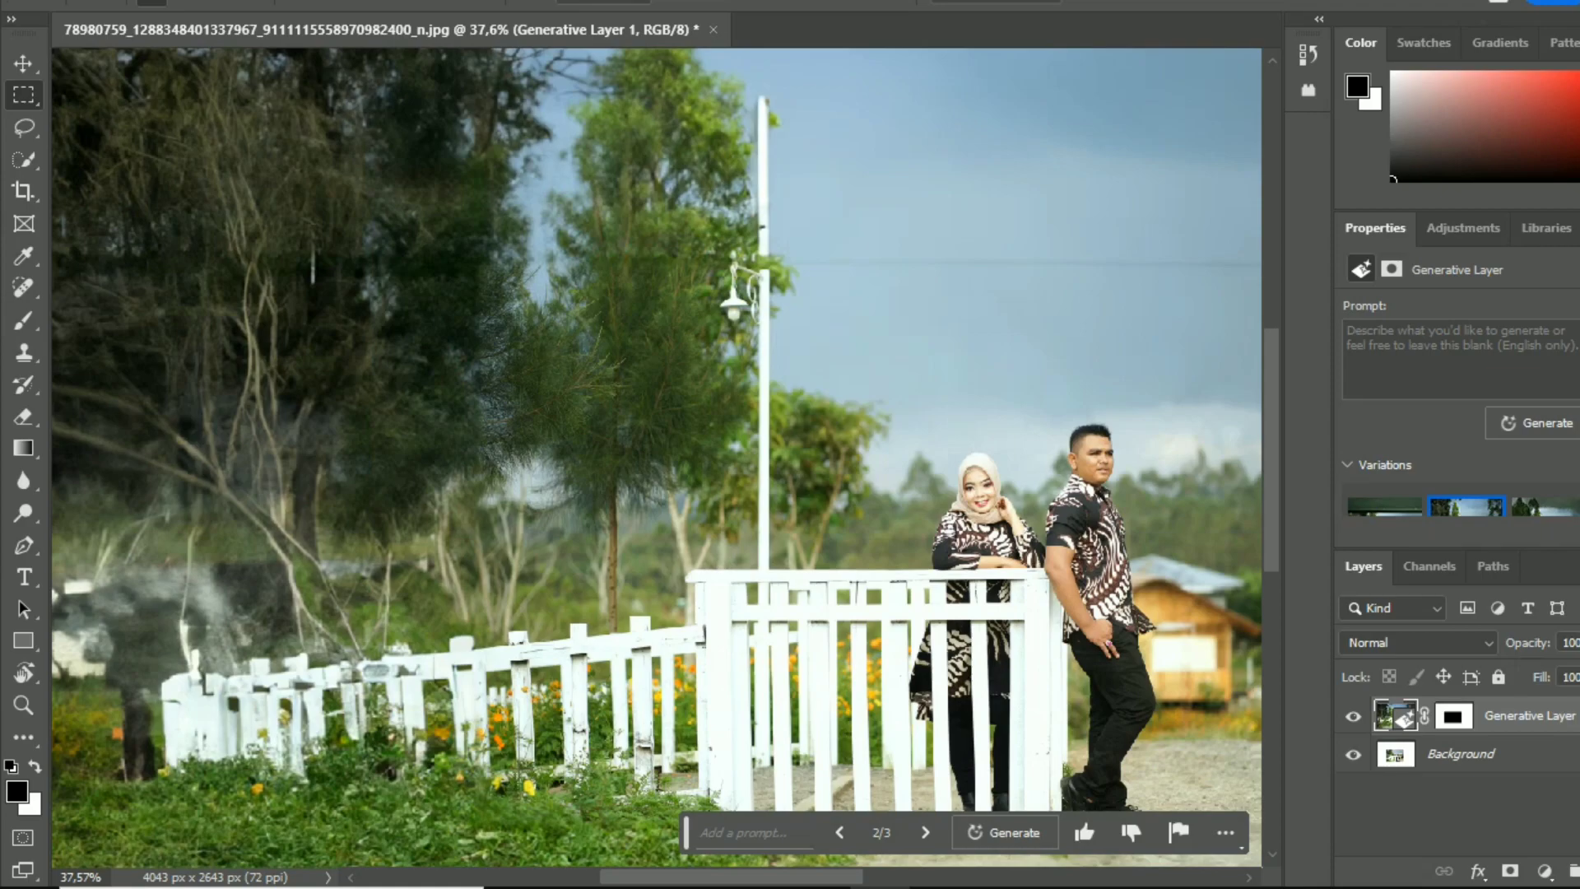
scroll(631, 489, "down", 1)
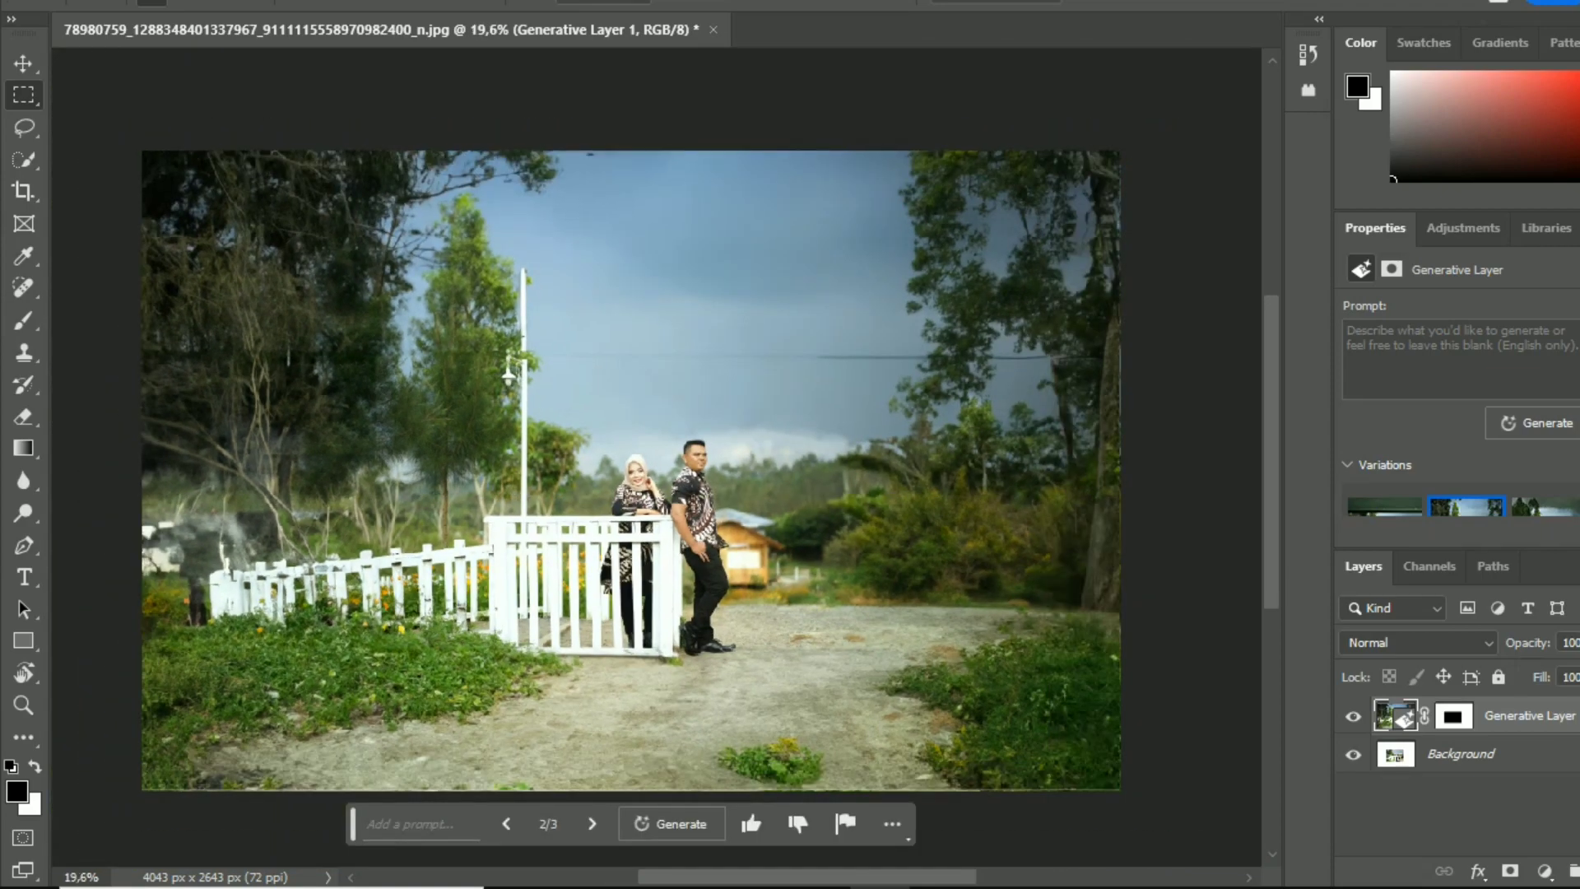
scroll(307, 460, "up", 1)
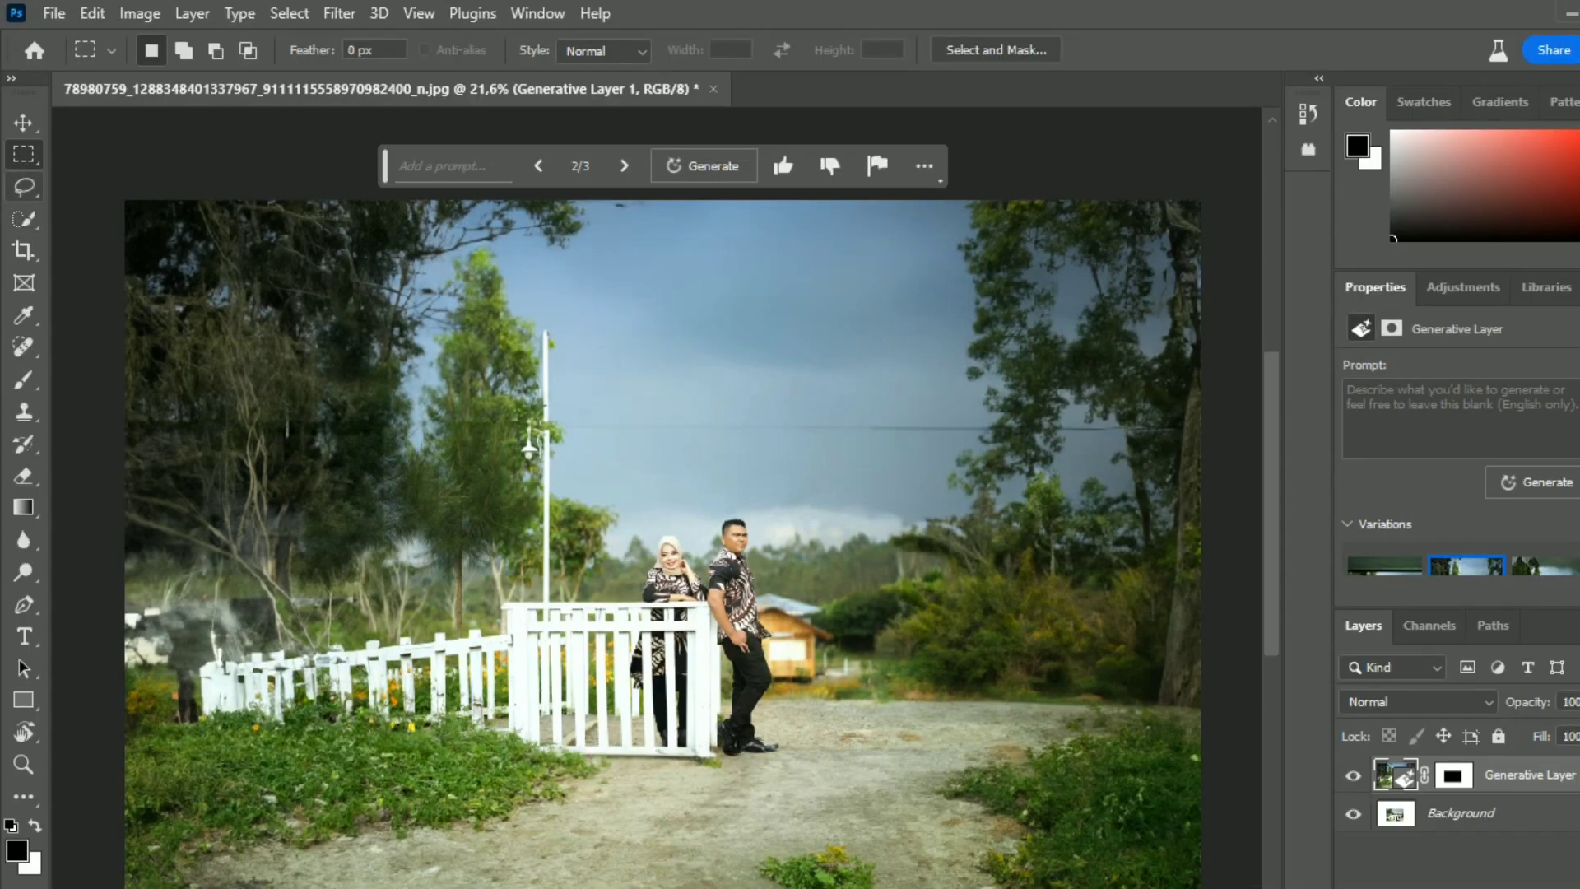
left_click(23, 187)
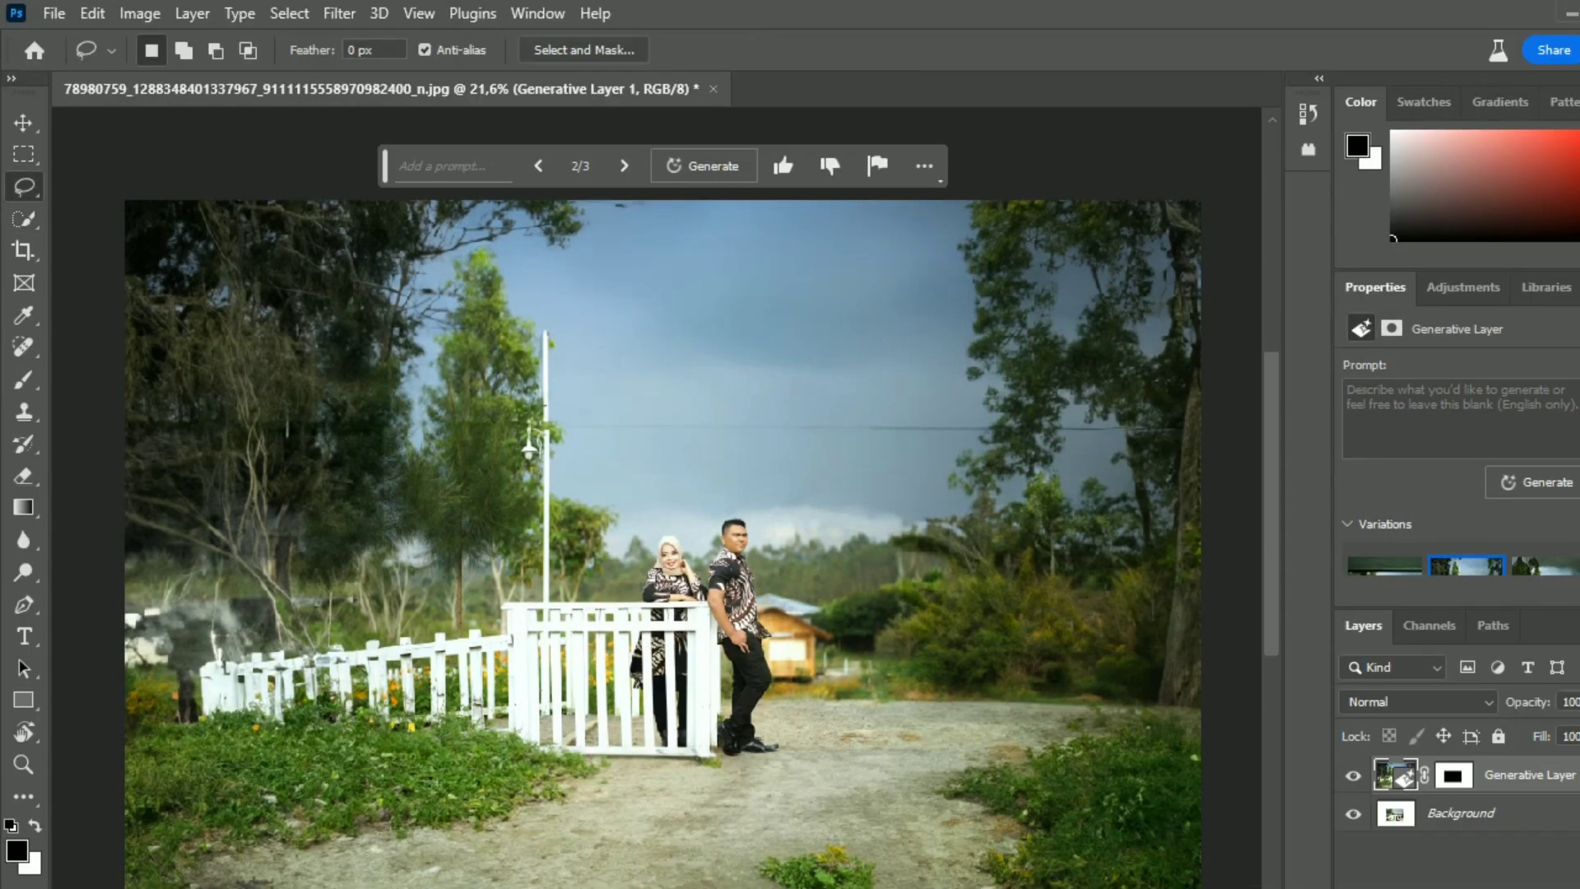
left_click_drag(126, 667, 195, 657)
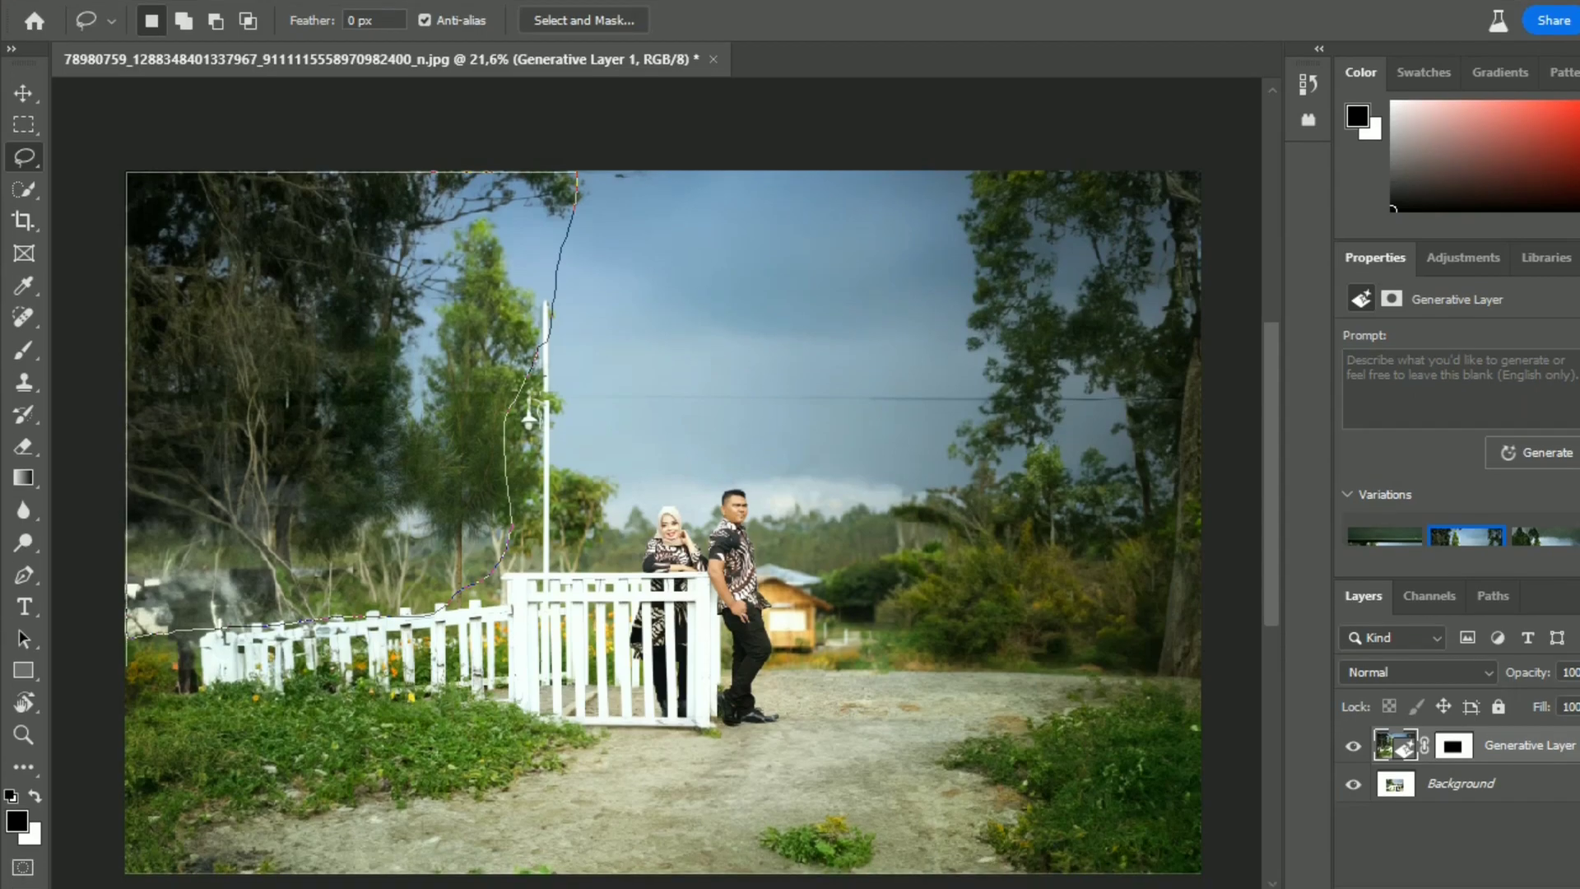
left_click_drag(126, 668, 126, 665)
left_click(159, 671)
left_click(499, 670)
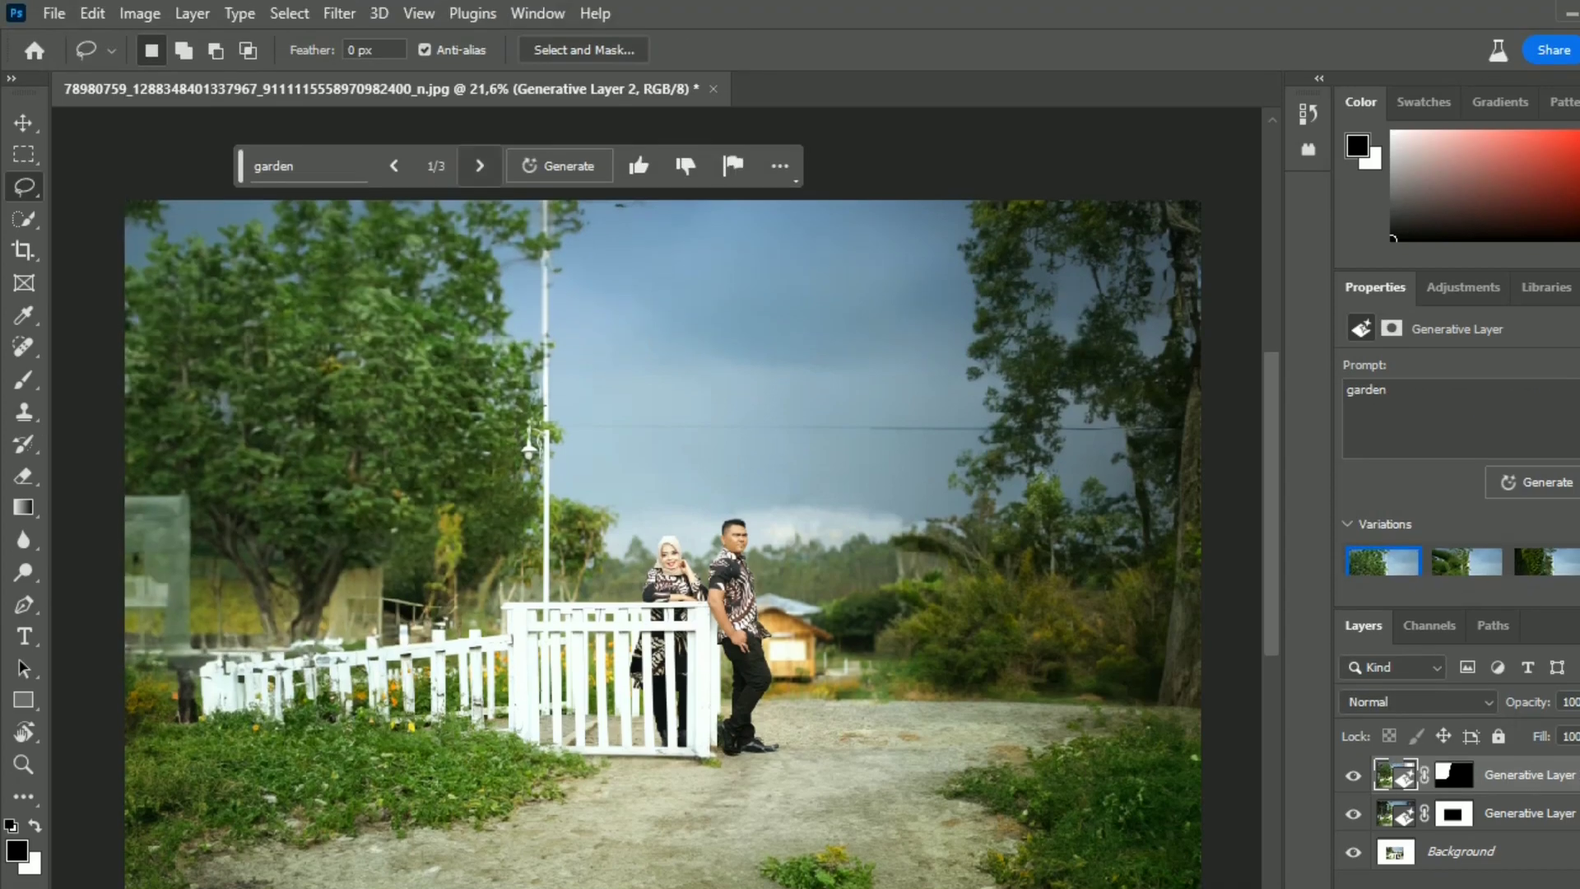
left_click(480, 166)
left_click(479, 165)
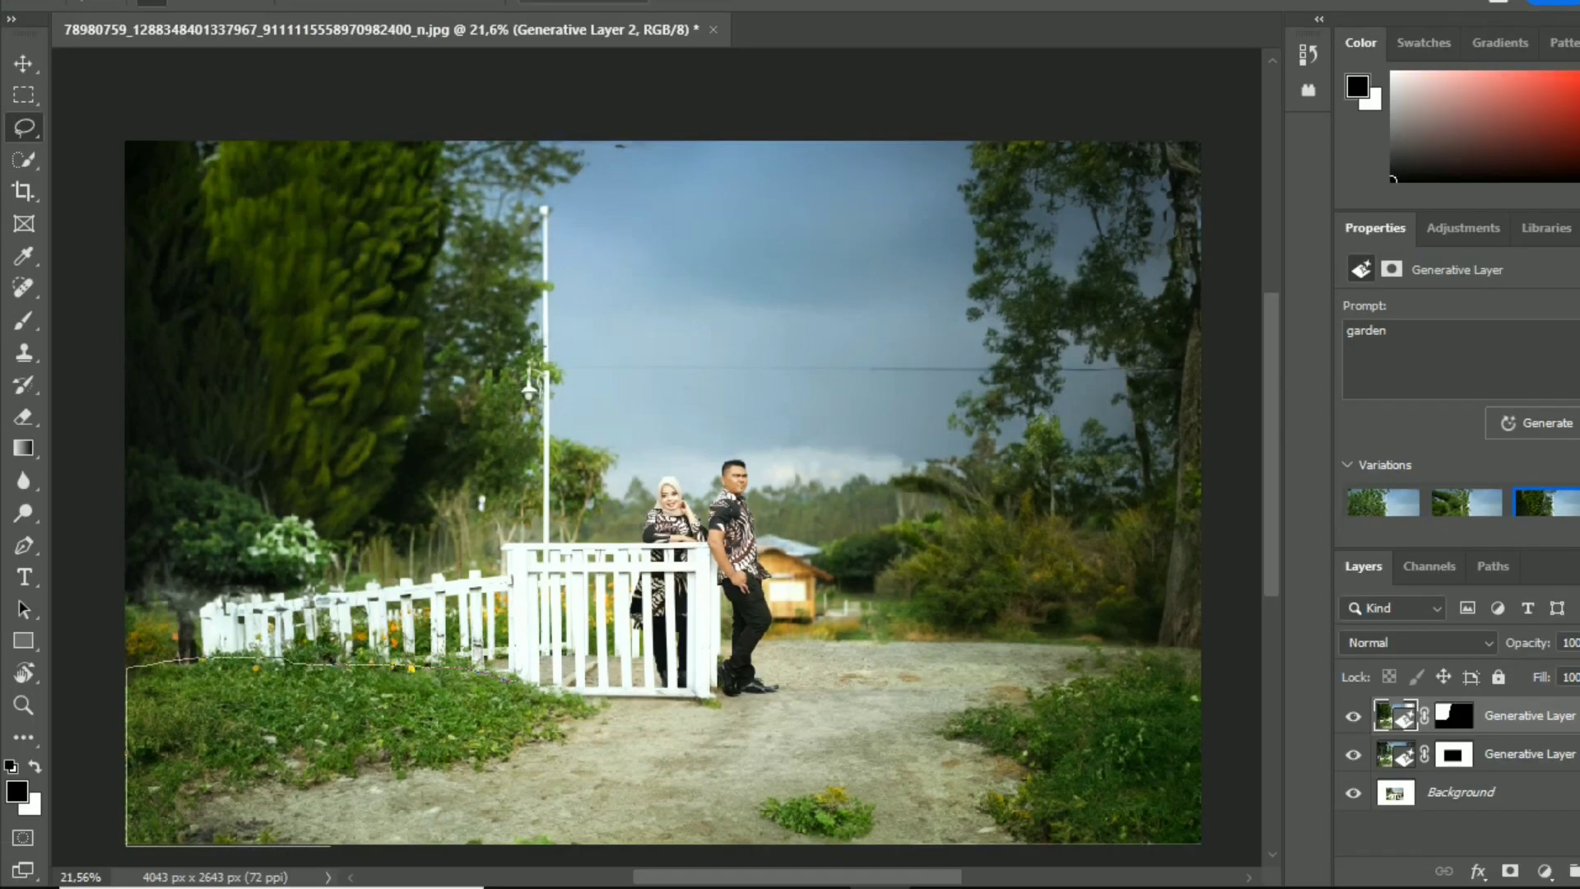
Lasso the foreground ground below the fence, run Generative Fill with the prompt "lake", and go through its variations up to the third
mouse_move(331, 846)
left_mouse_down()
mouse_move(884, 846)
mouse_move(1206, 696)
mouse_move(695, 701)
mouse_move(517, 683)
left_mouse_up()
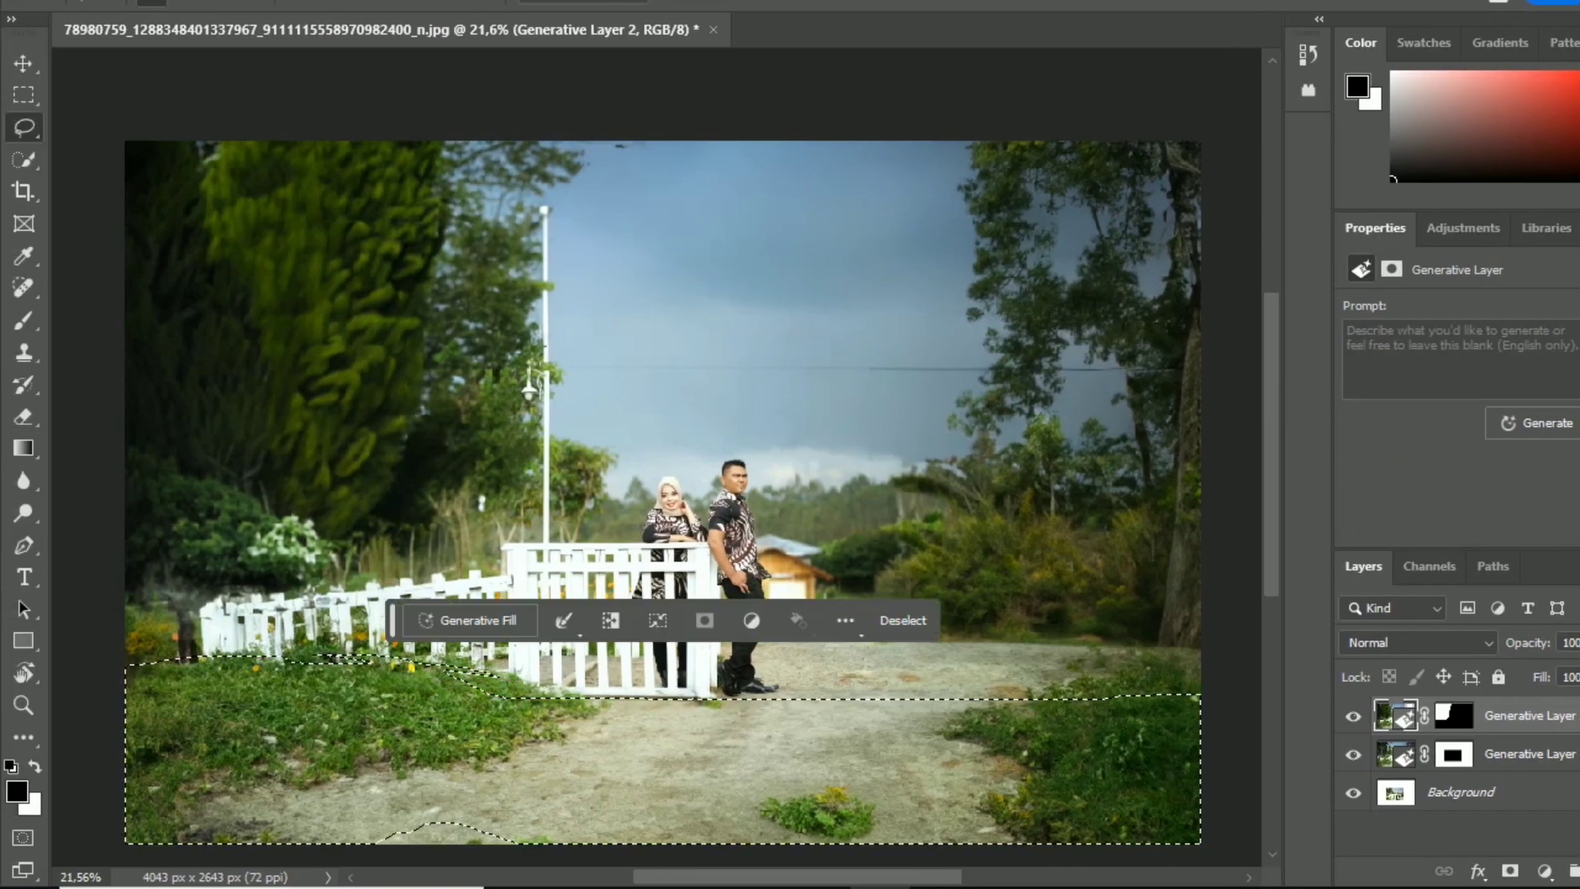
left_click(469, 621)
type("grass")
left_click(804, 621)
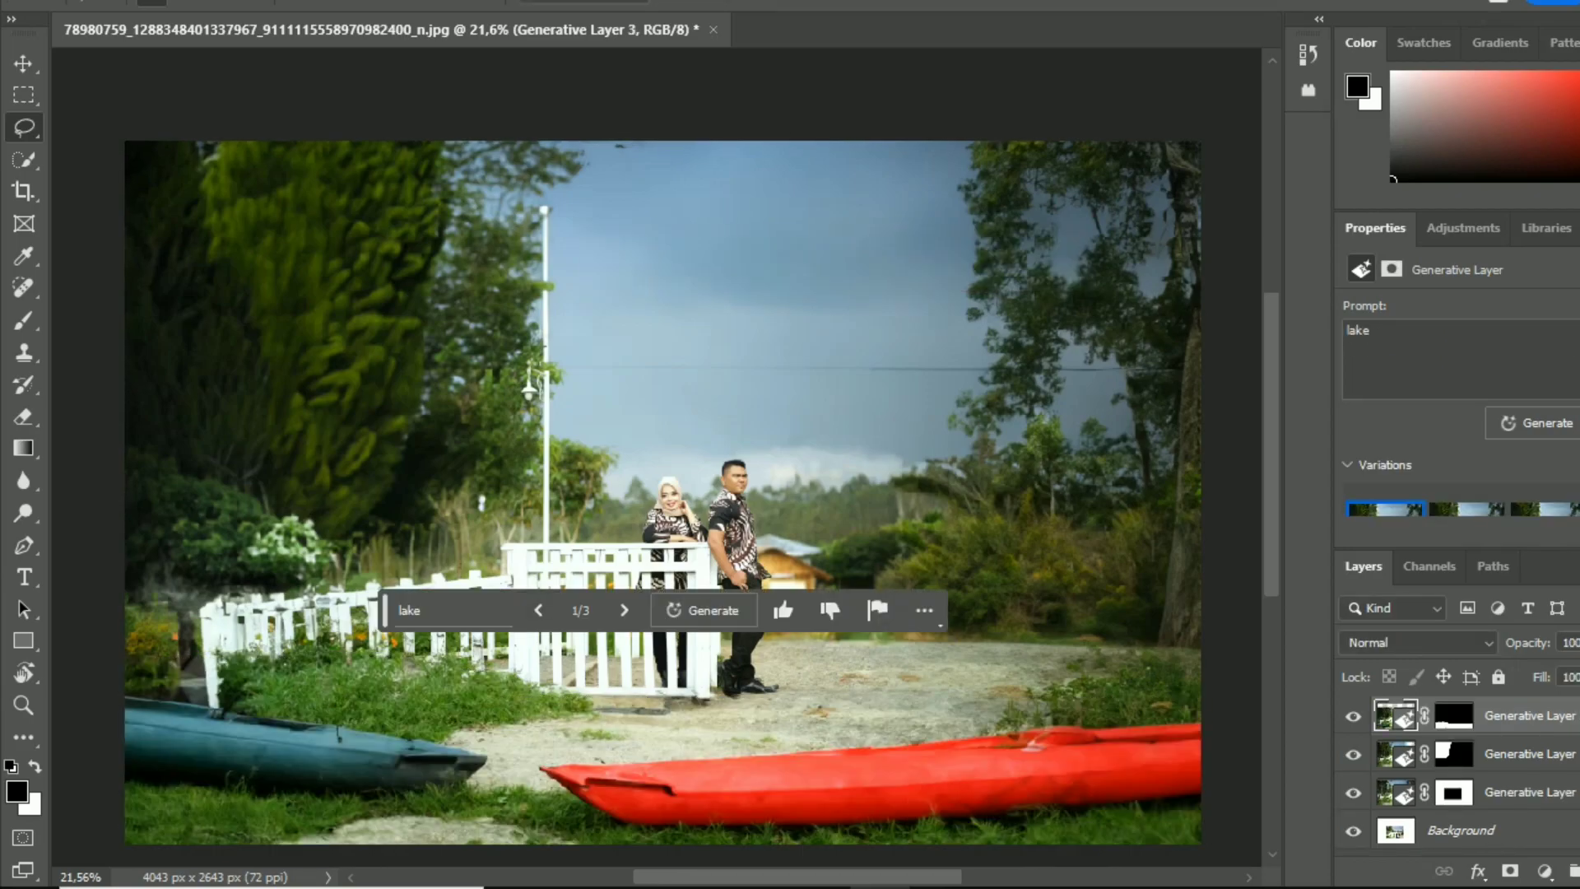
left_click(624, 609)
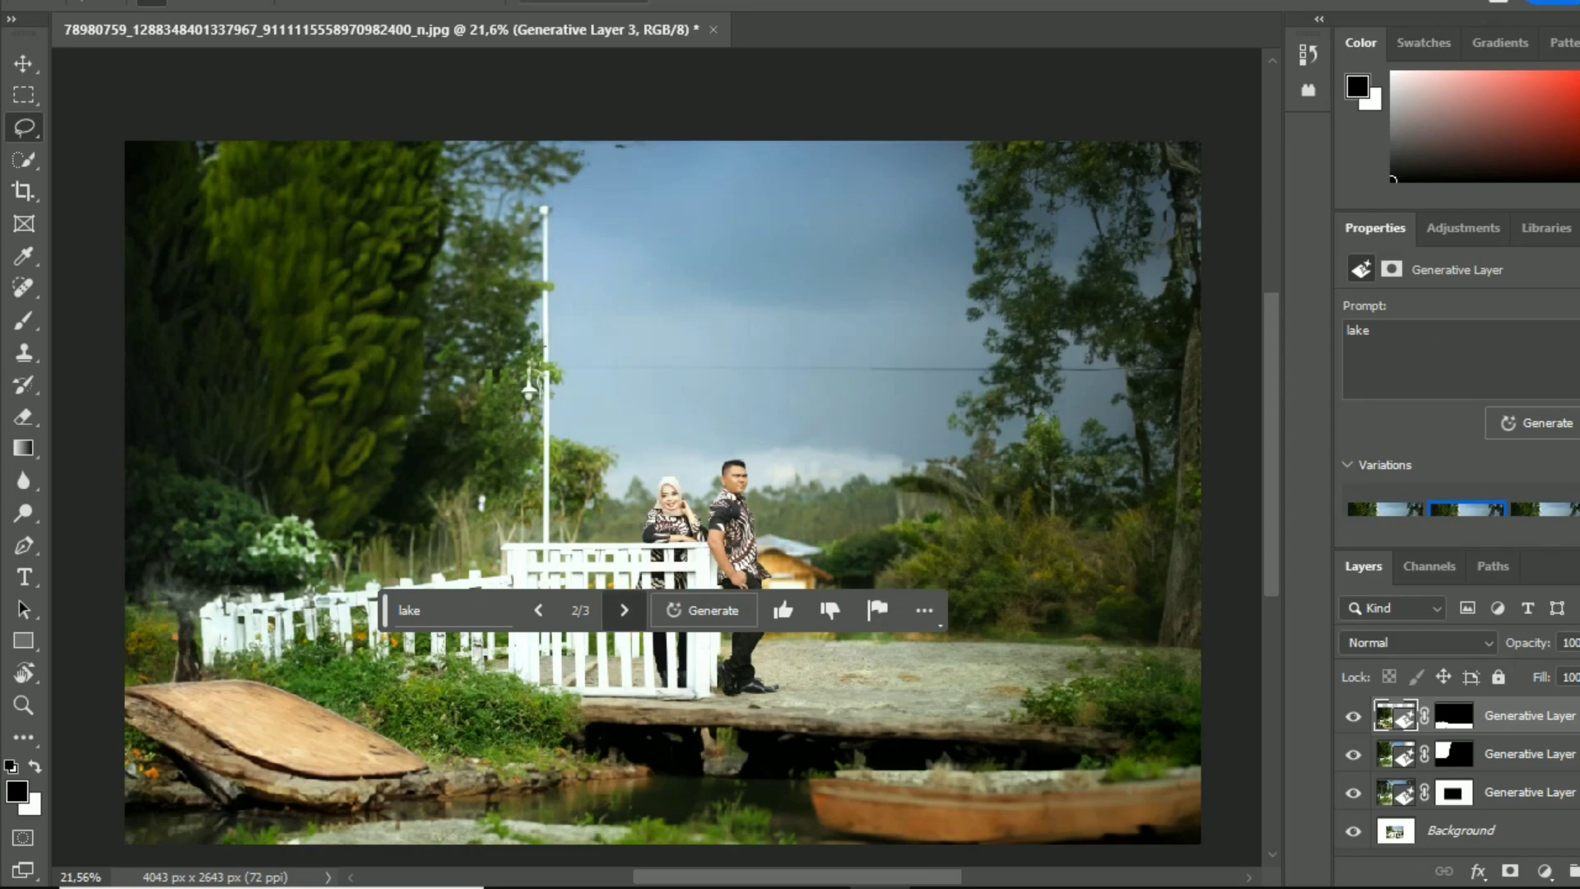
left_click(624, 610)
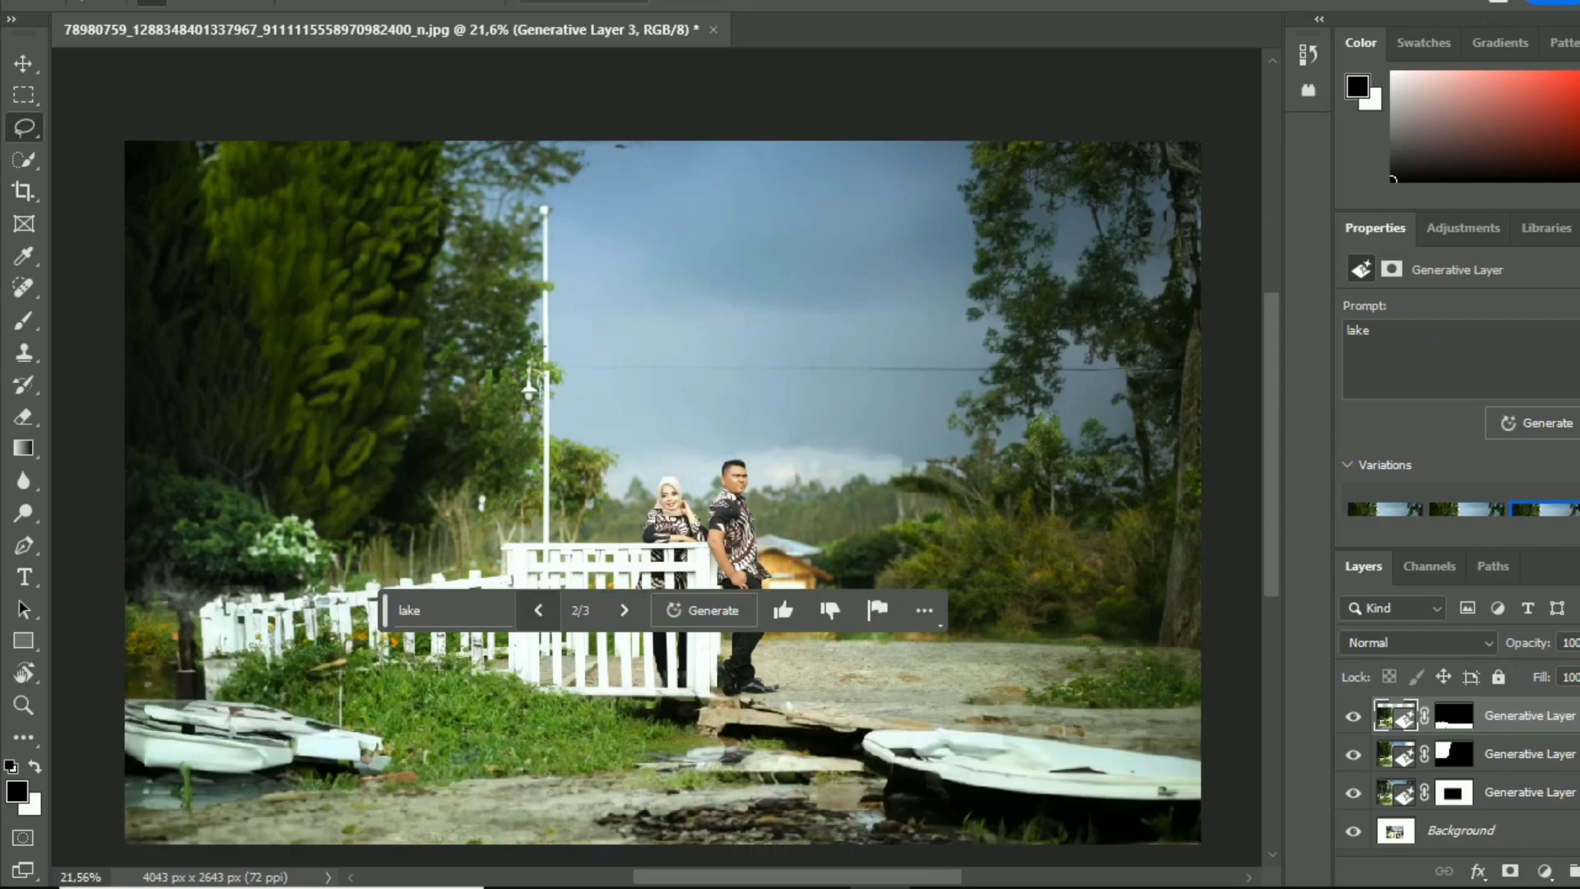
Switch the lake fill to its second variation and inspect how it blends with the foreground
left_click(538, 609)
scroll(438, 708, "up", 5)
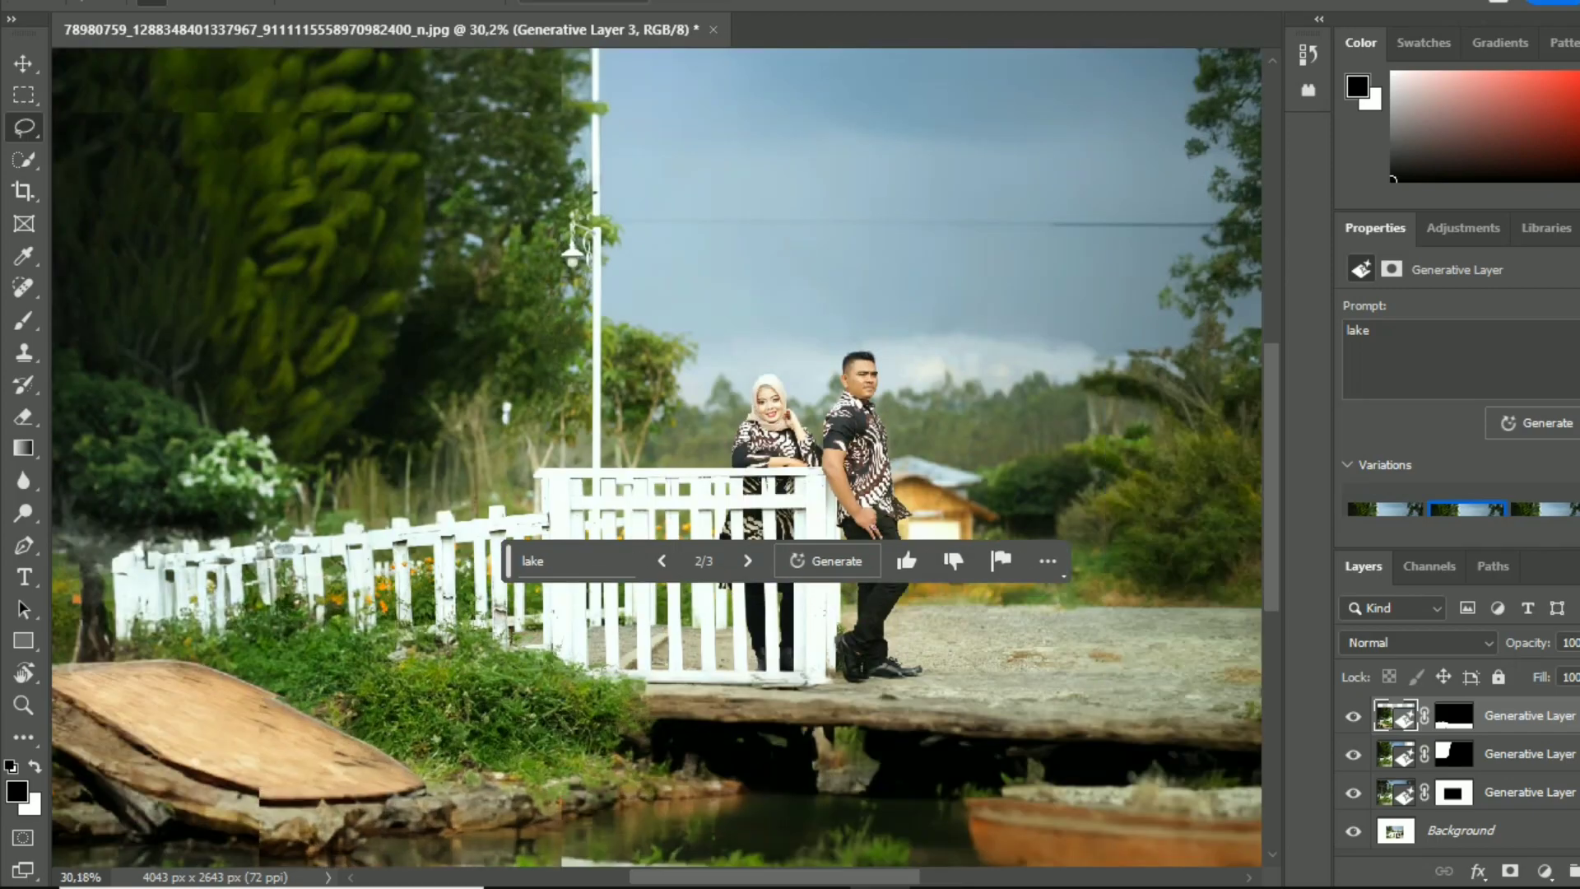
scroll(636, 700, "down", 4)
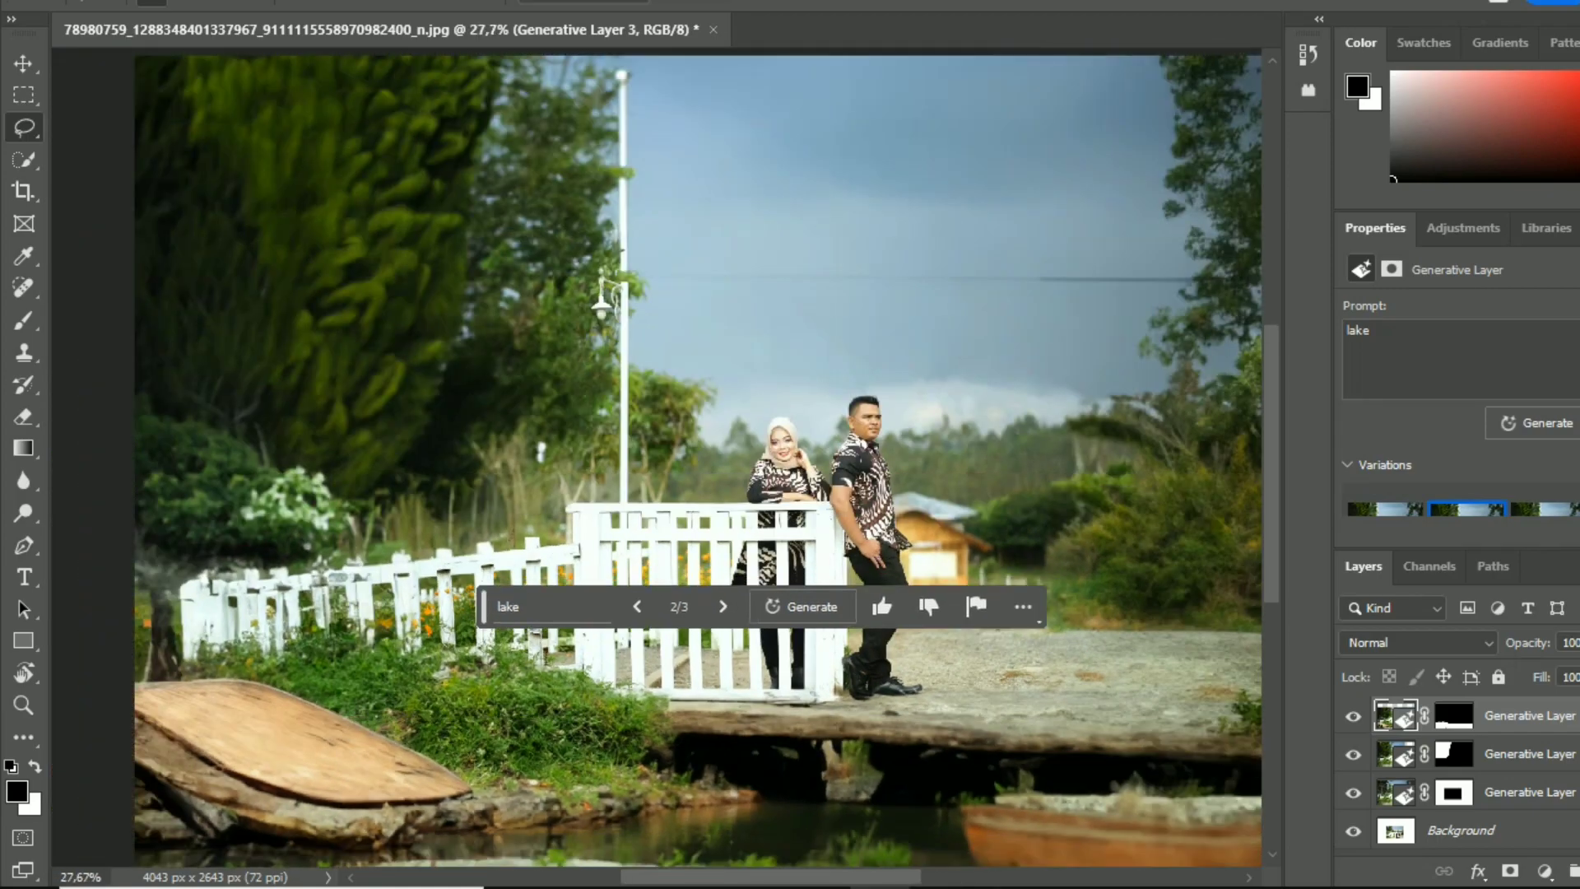
scroll(864, 709, "down", 1)
scroll(864, 709, "up", 1)
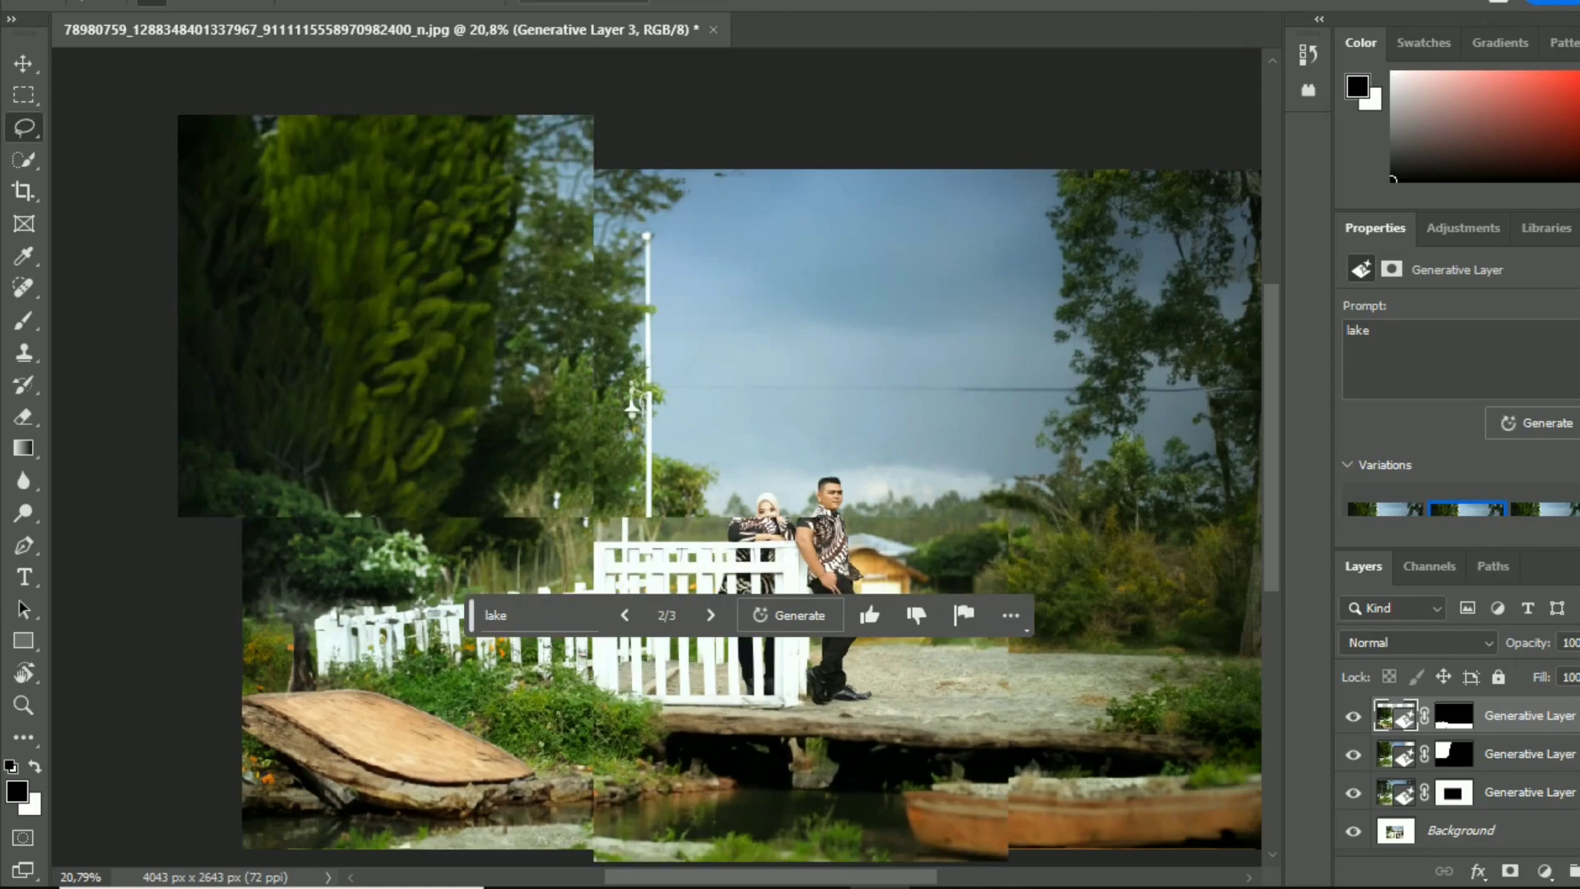
scroll(871, 604, "down", 1)
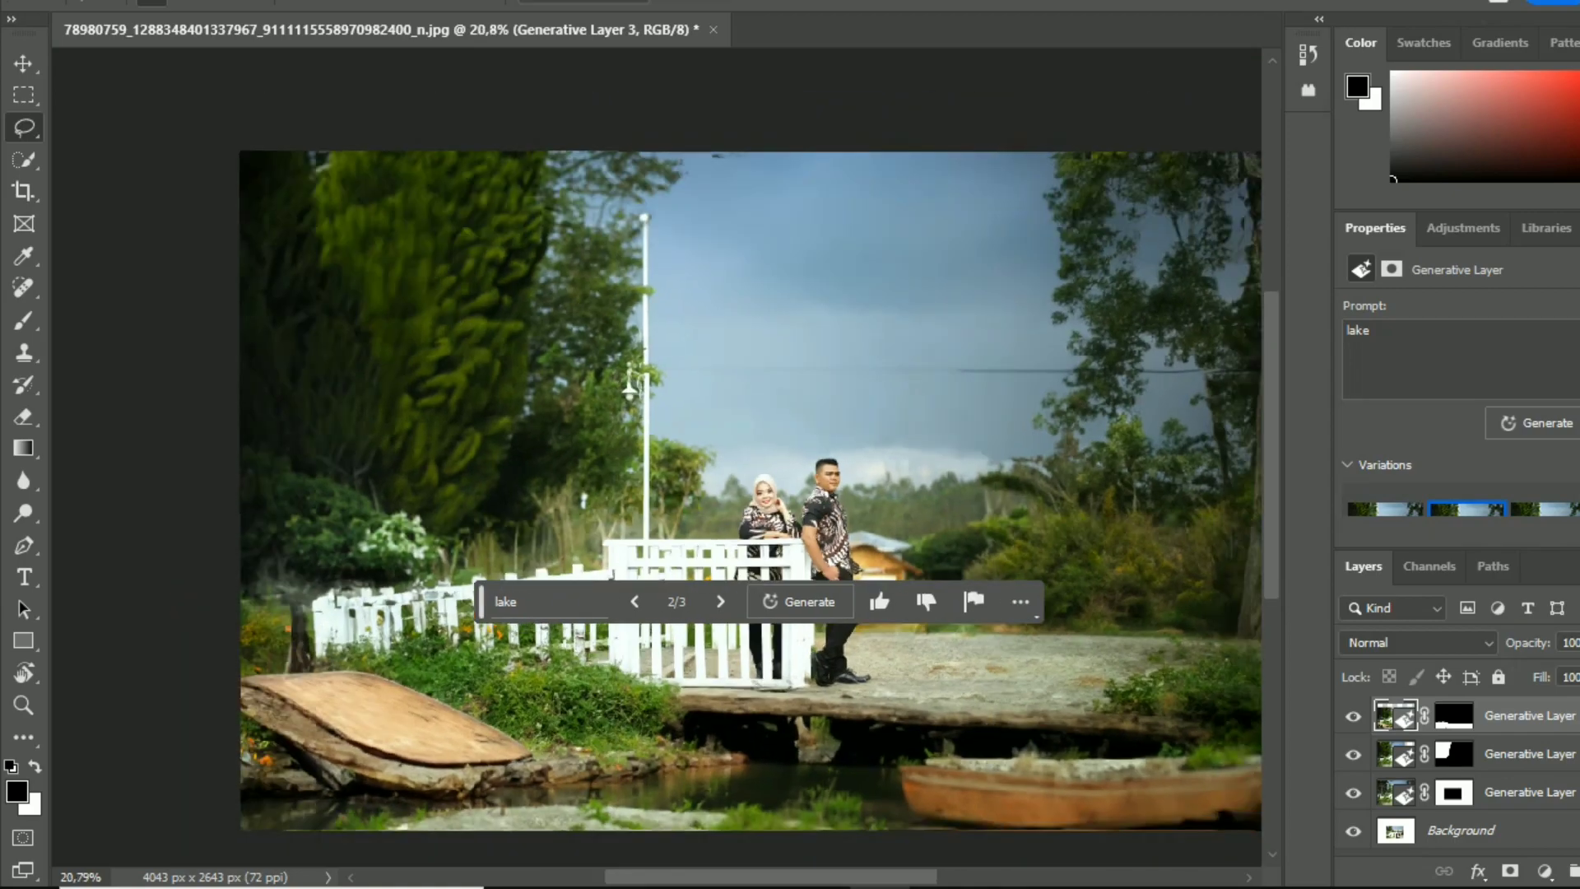
Marquee the white lamp post above the fence and erase it using Generative Fill with the prompt "remove"
left_click_drag(490, 288, 521, 285)
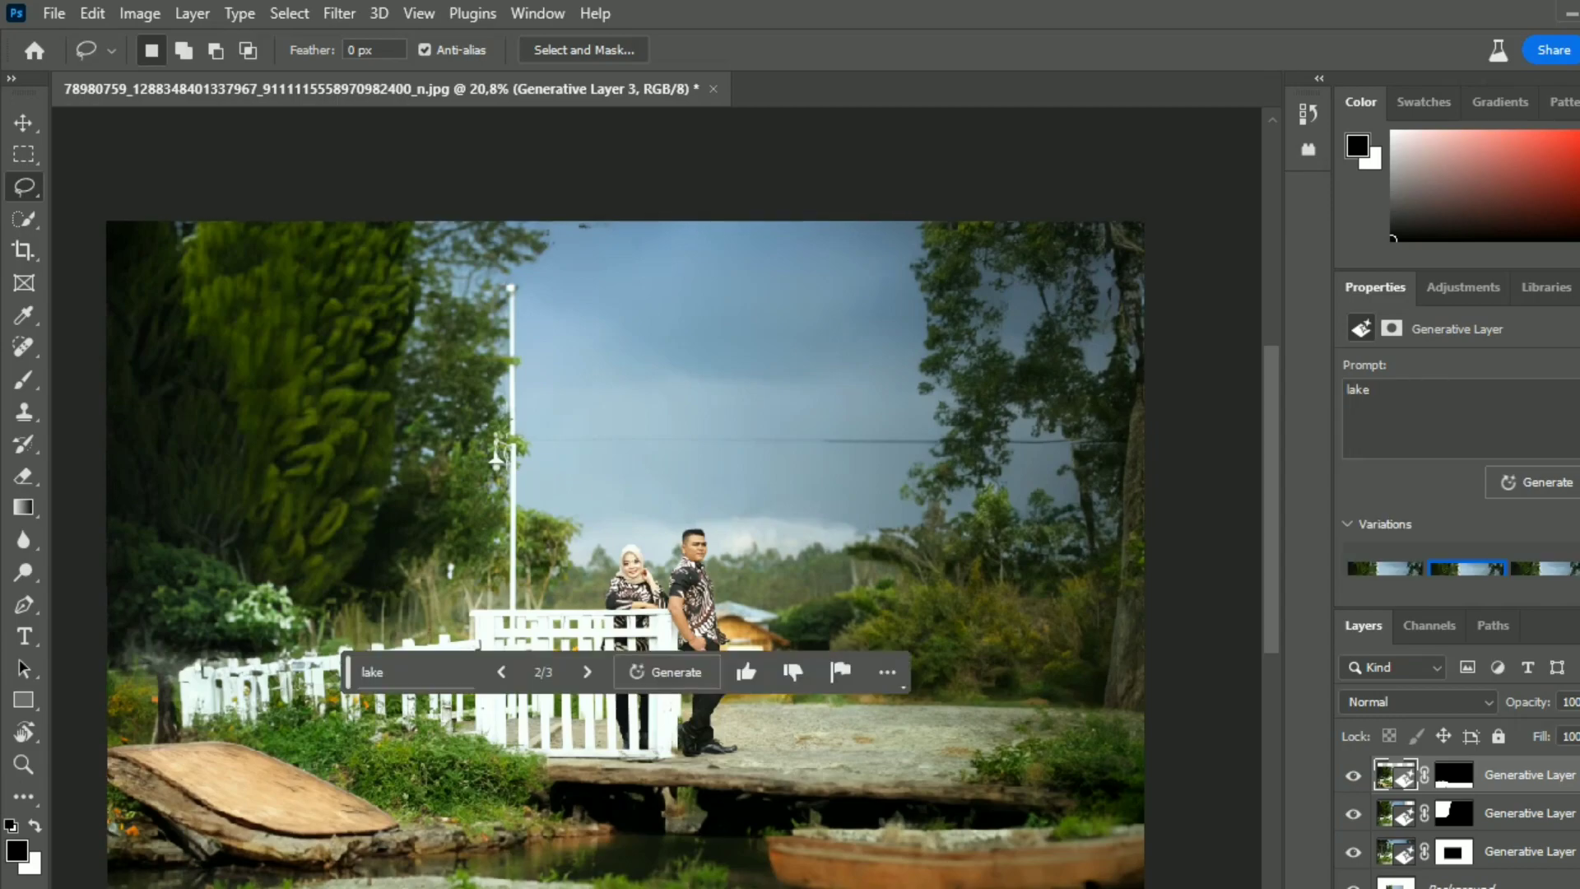
key("m")
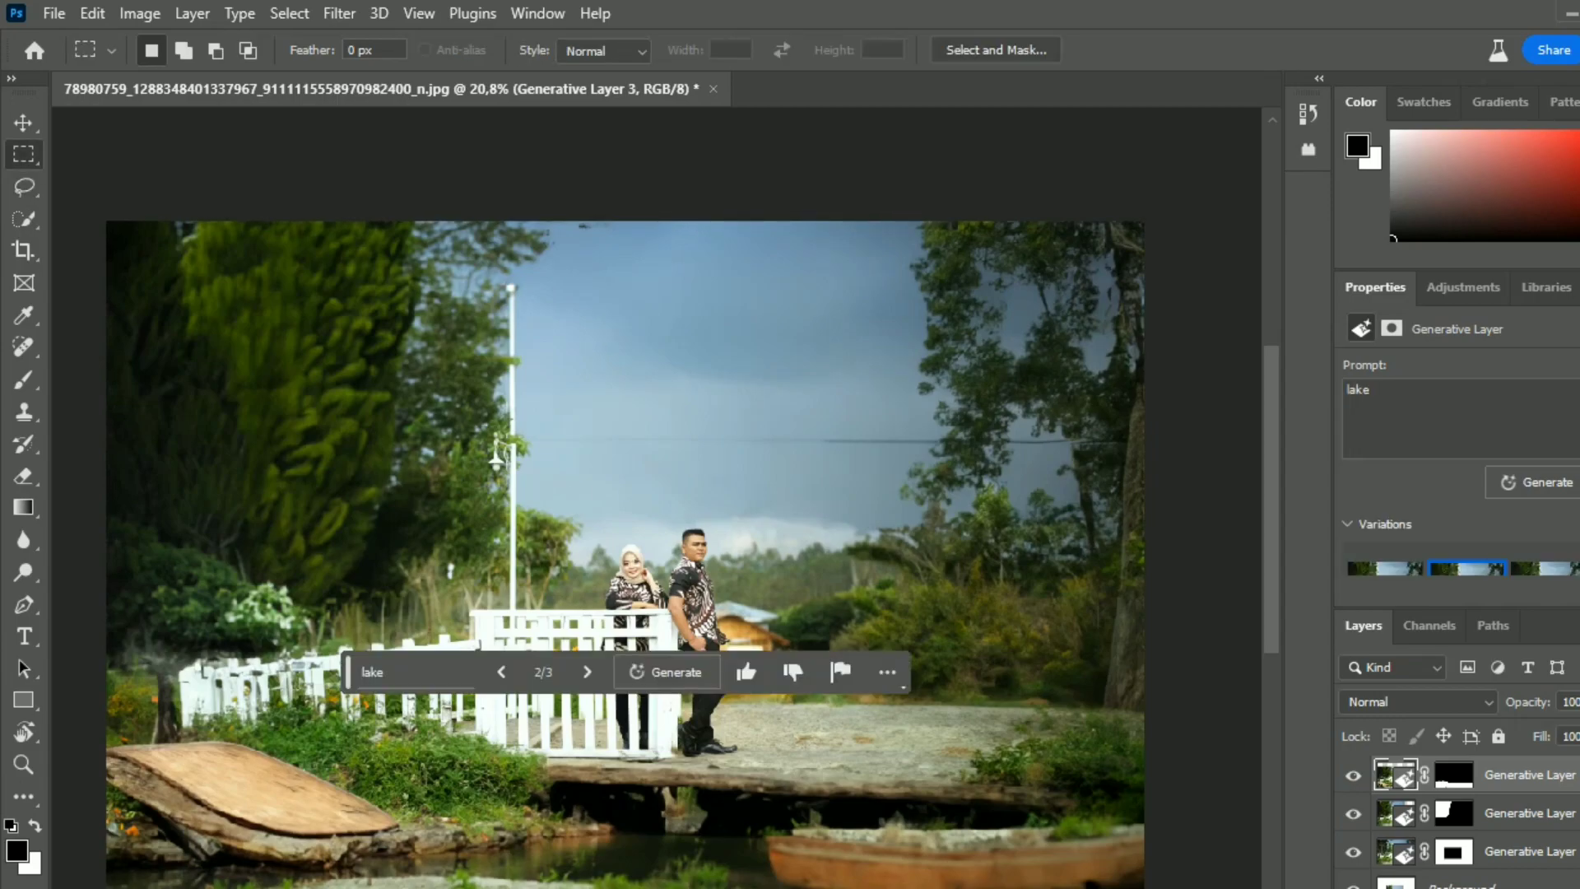
left_click_drag(500, 282, 525, 529)
key("ctrl+d")
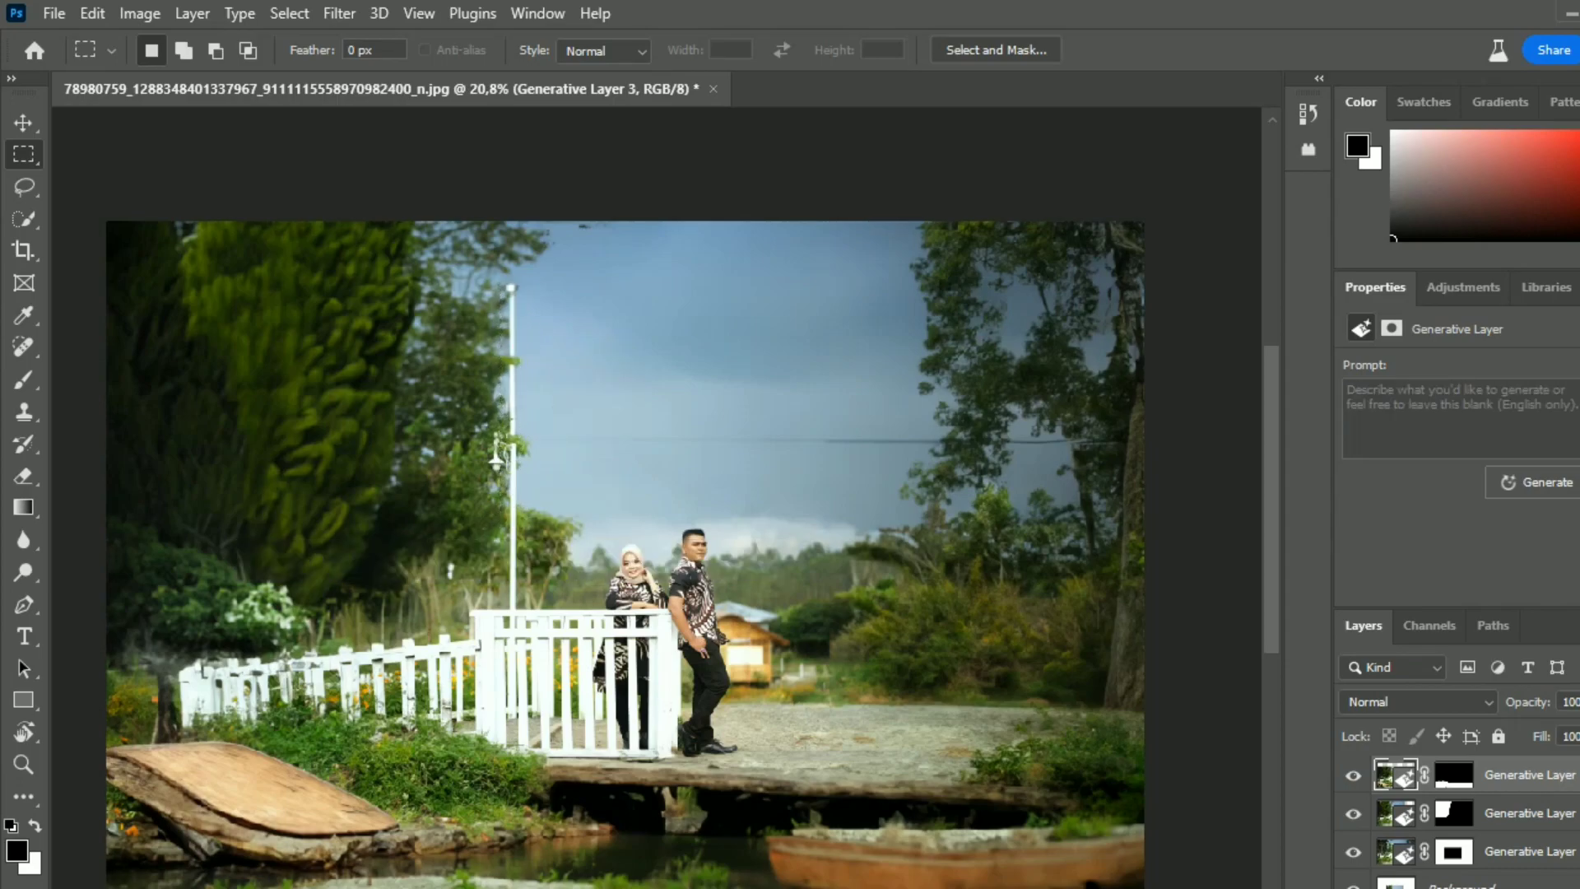
left_click_drag(489, 282, 533, 608)
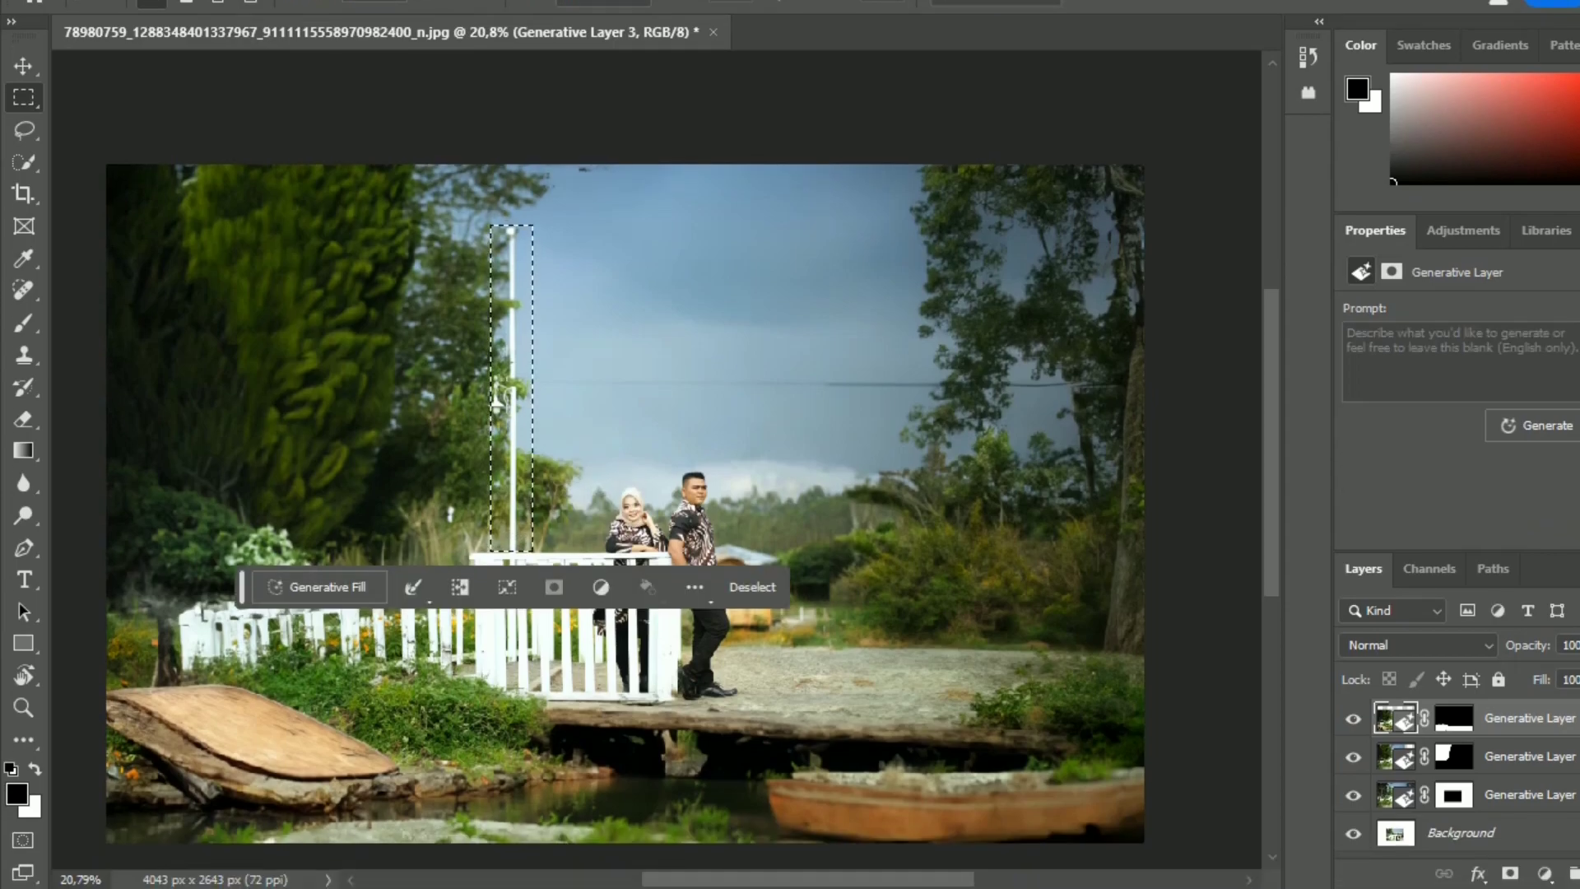
left_click(319, 587)
type("remove")
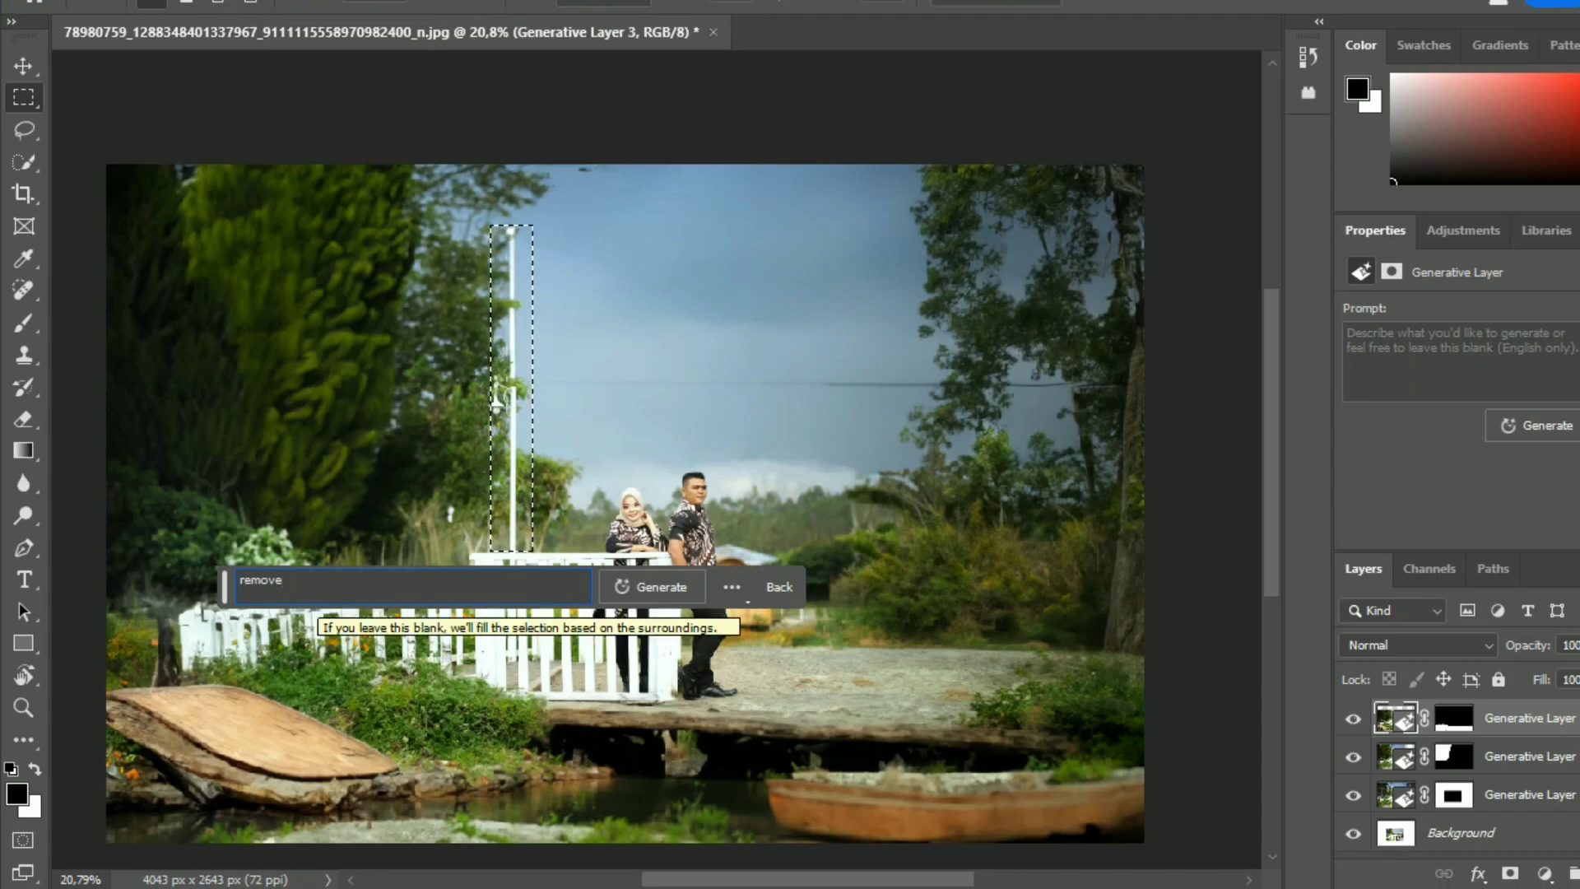
key("Return")
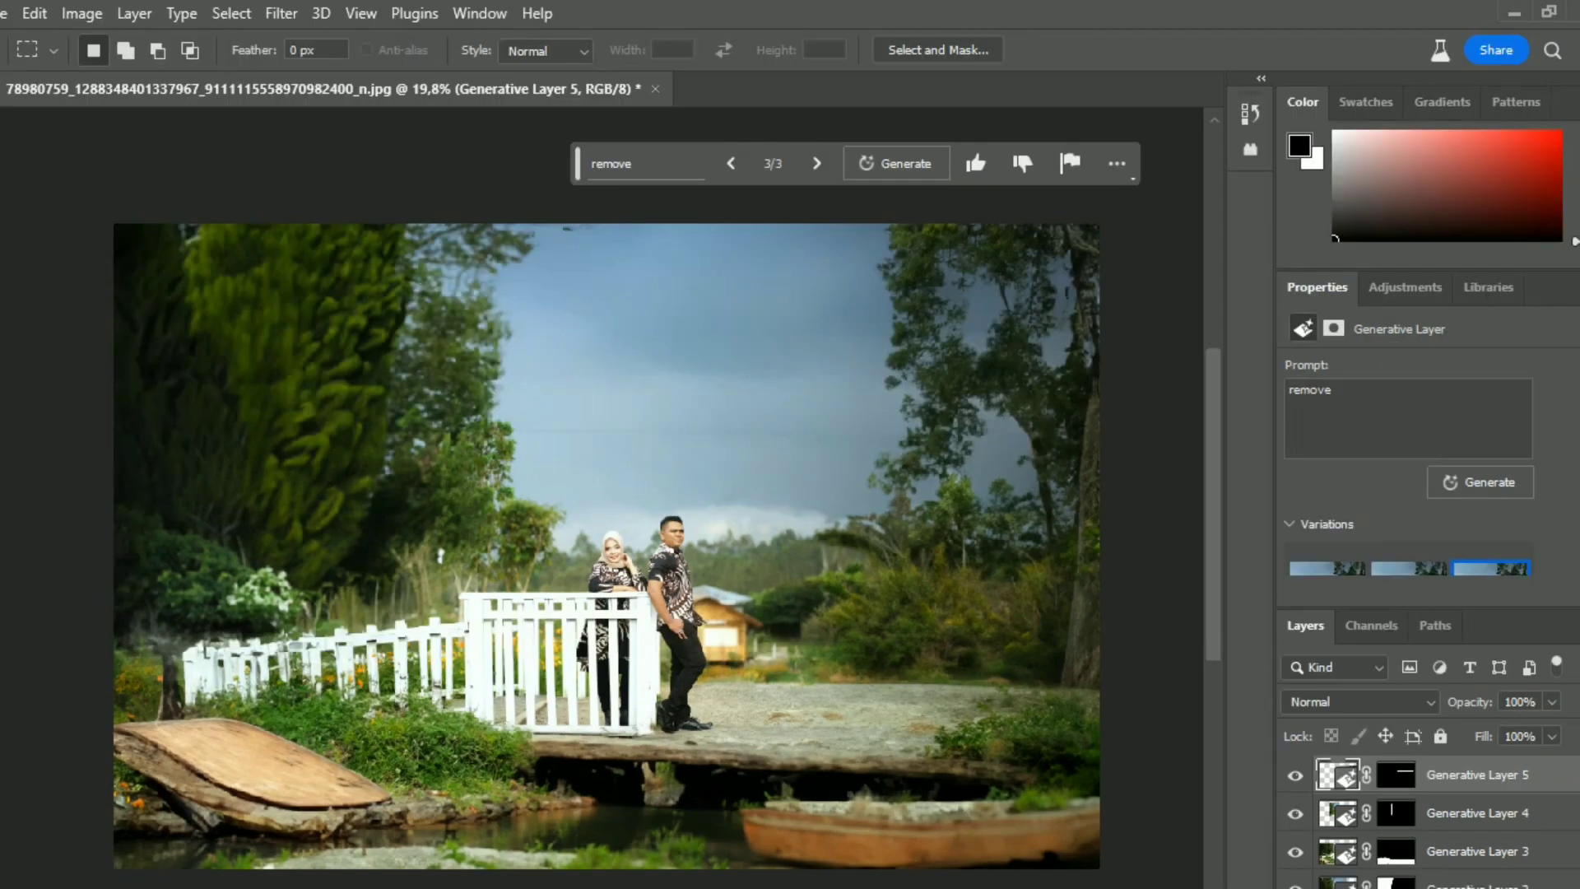
Marquee the trees and sky on the photo's right side, run Generative Fill with the prompt "building", and cycle through its variations
left_click_drag(809, 226, 1136, 678)
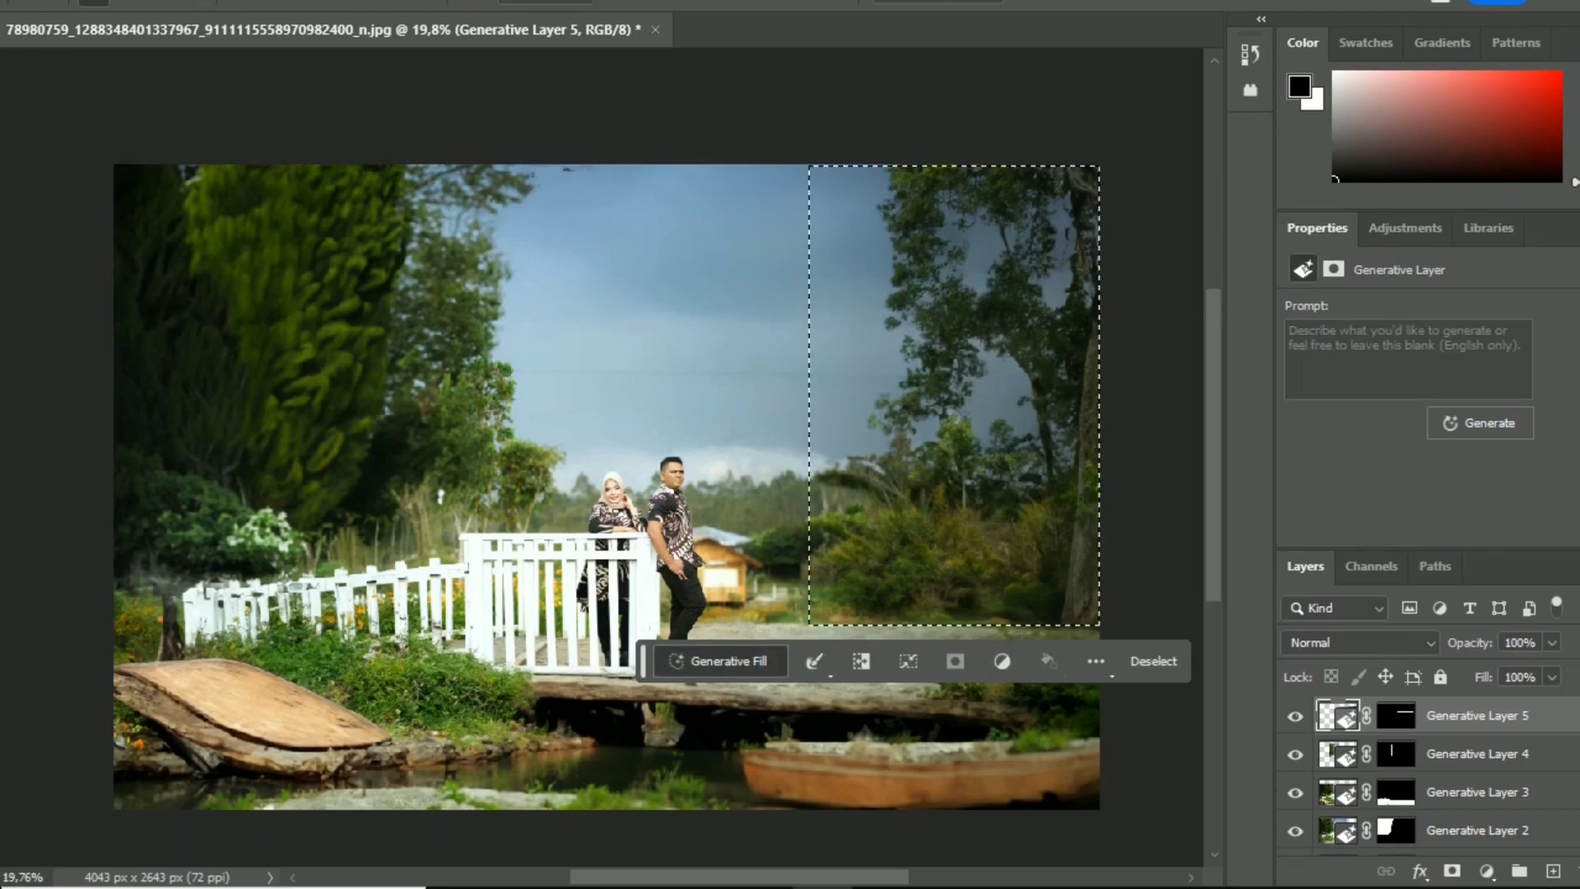
left_click(721, 680)
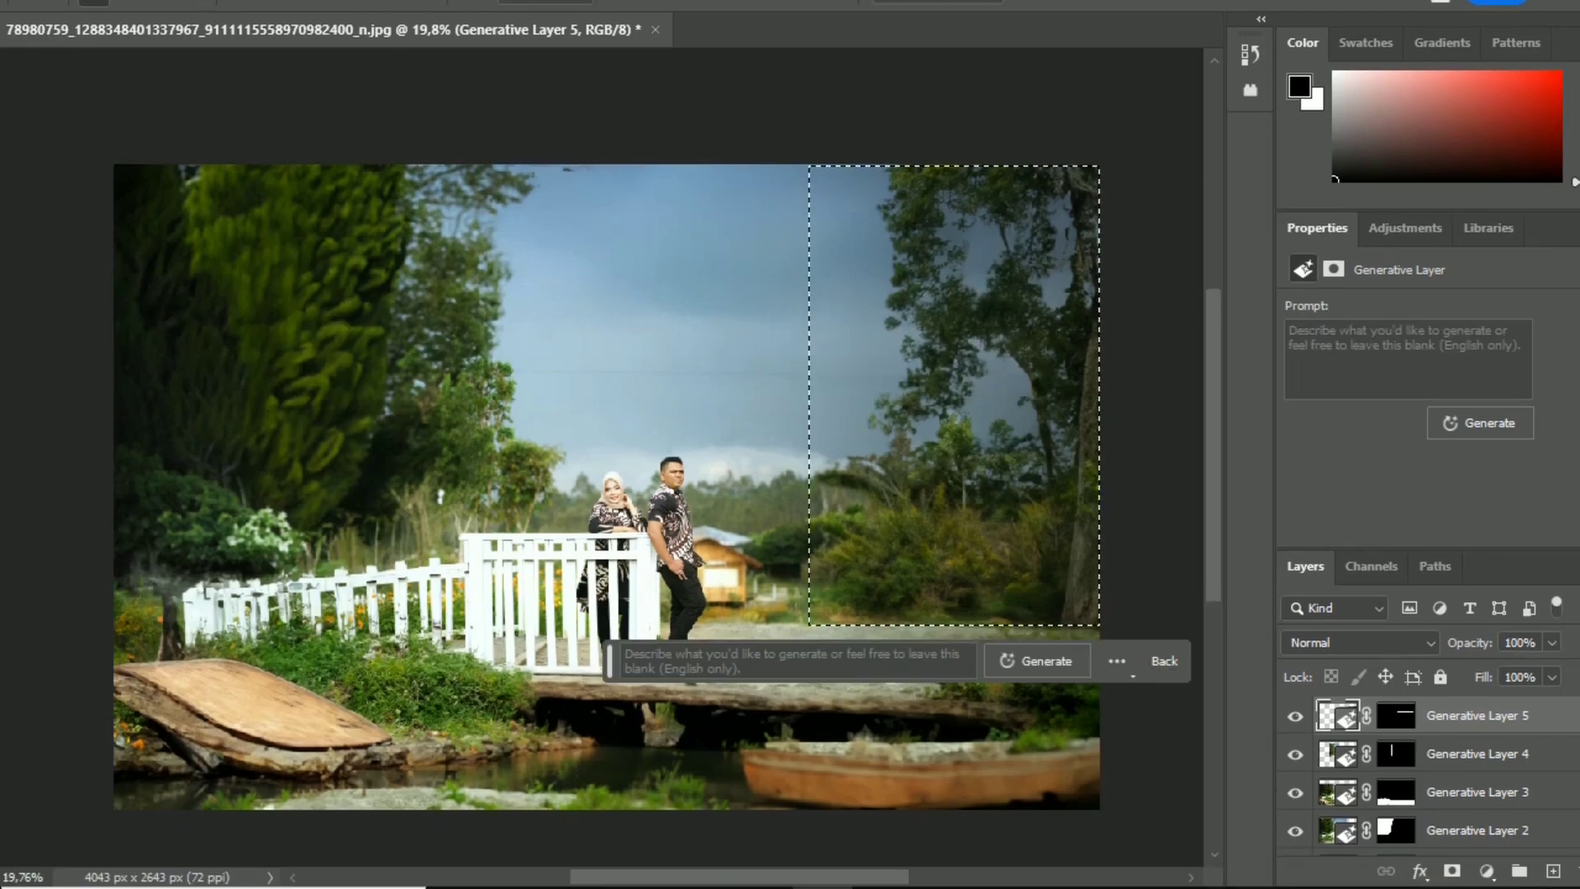
type("building")
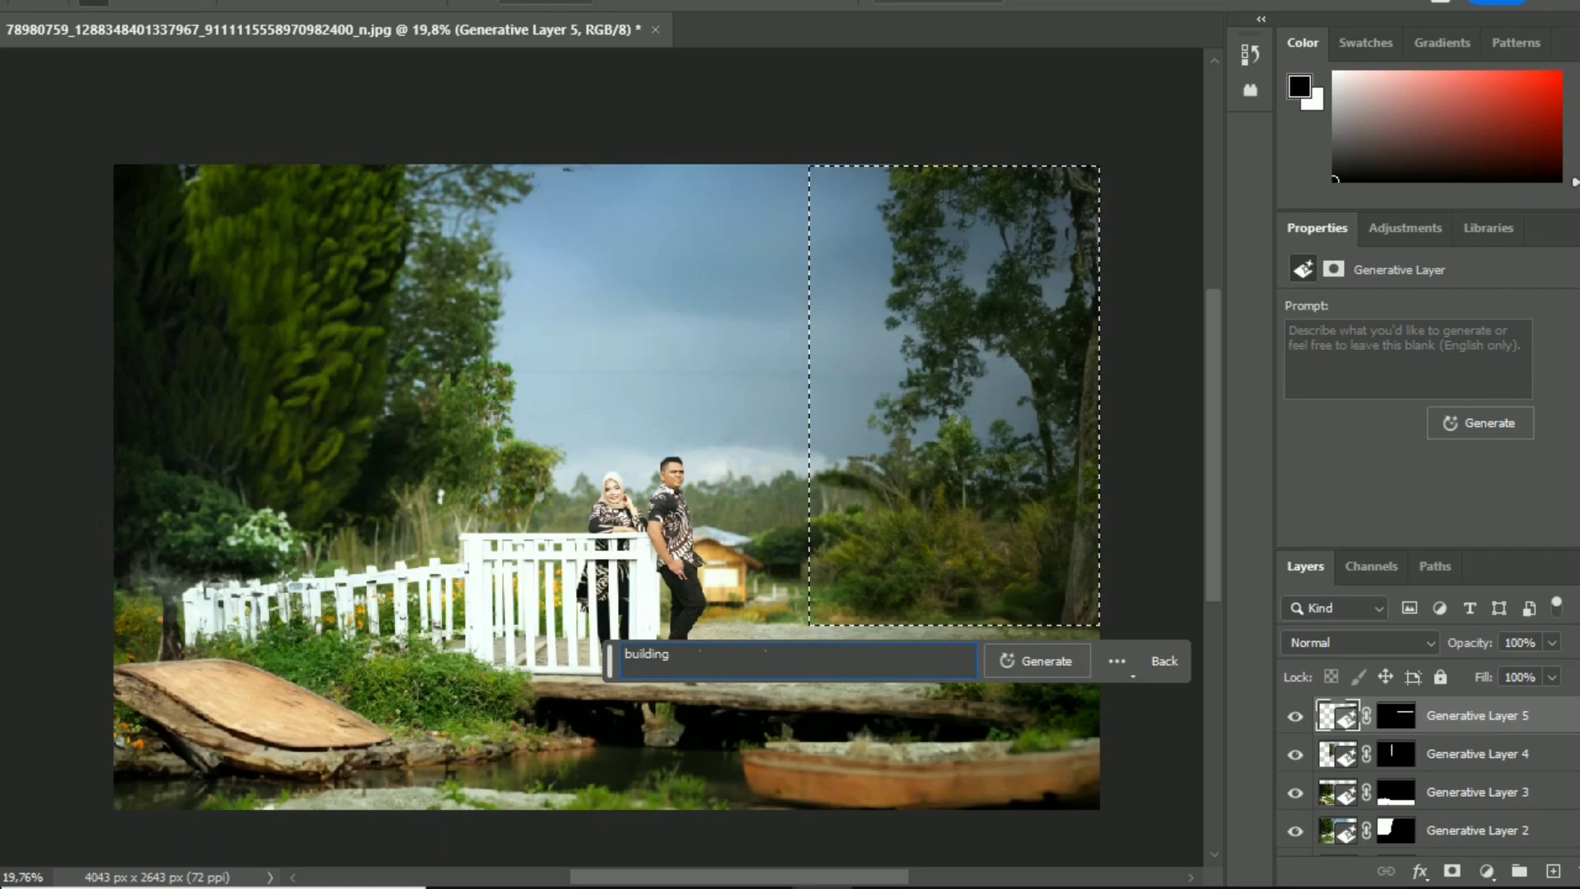
key("Return")
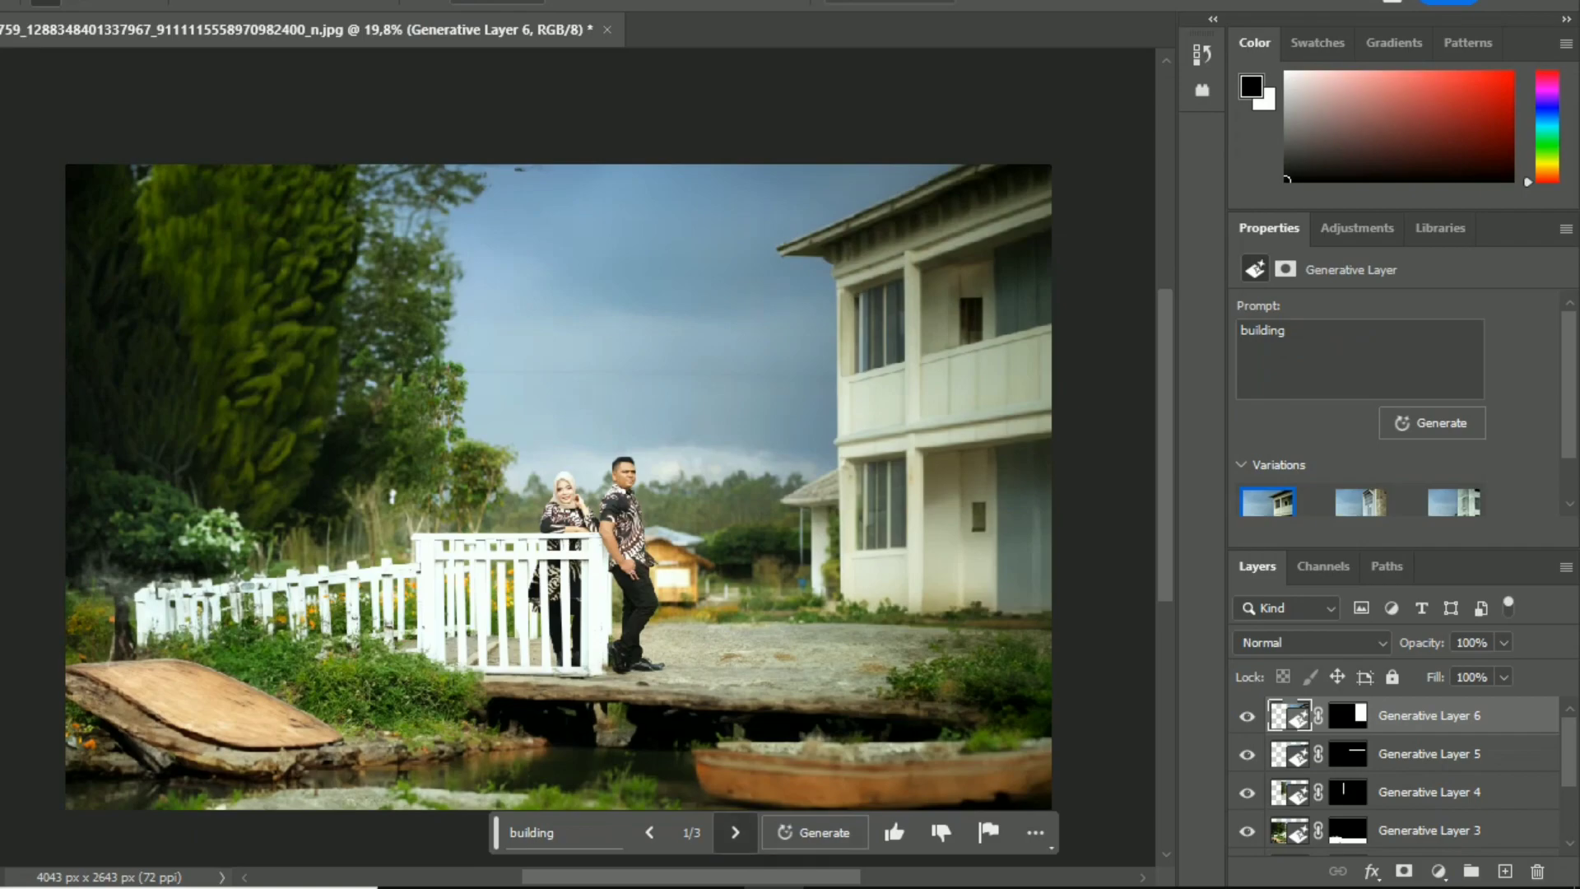
left_click(734, 832)
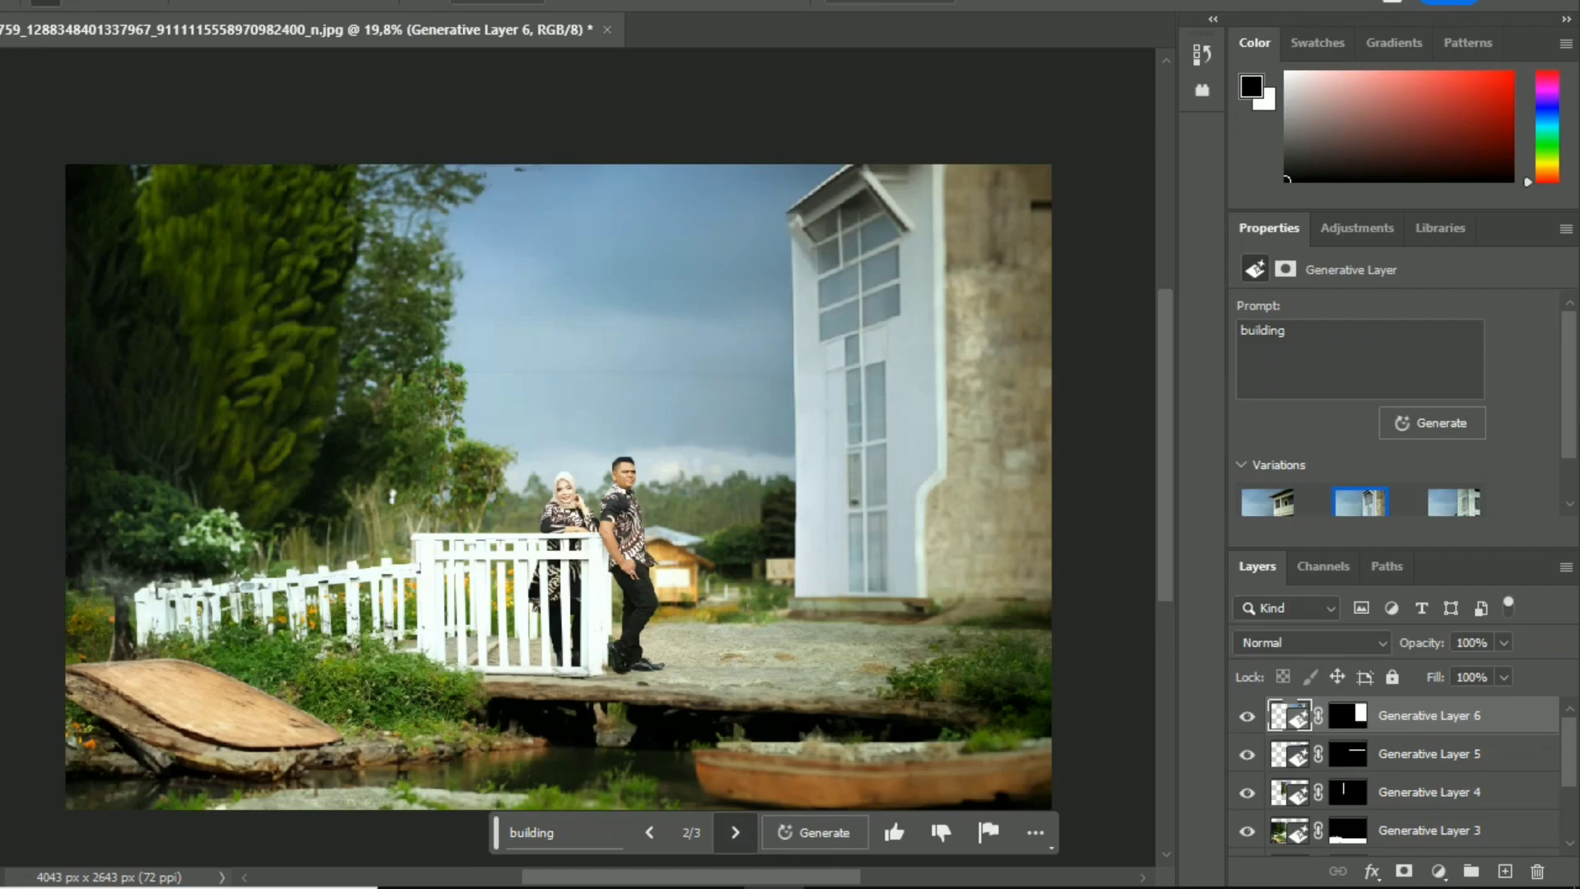
left_click(735, 833)
left_click(735, 833)
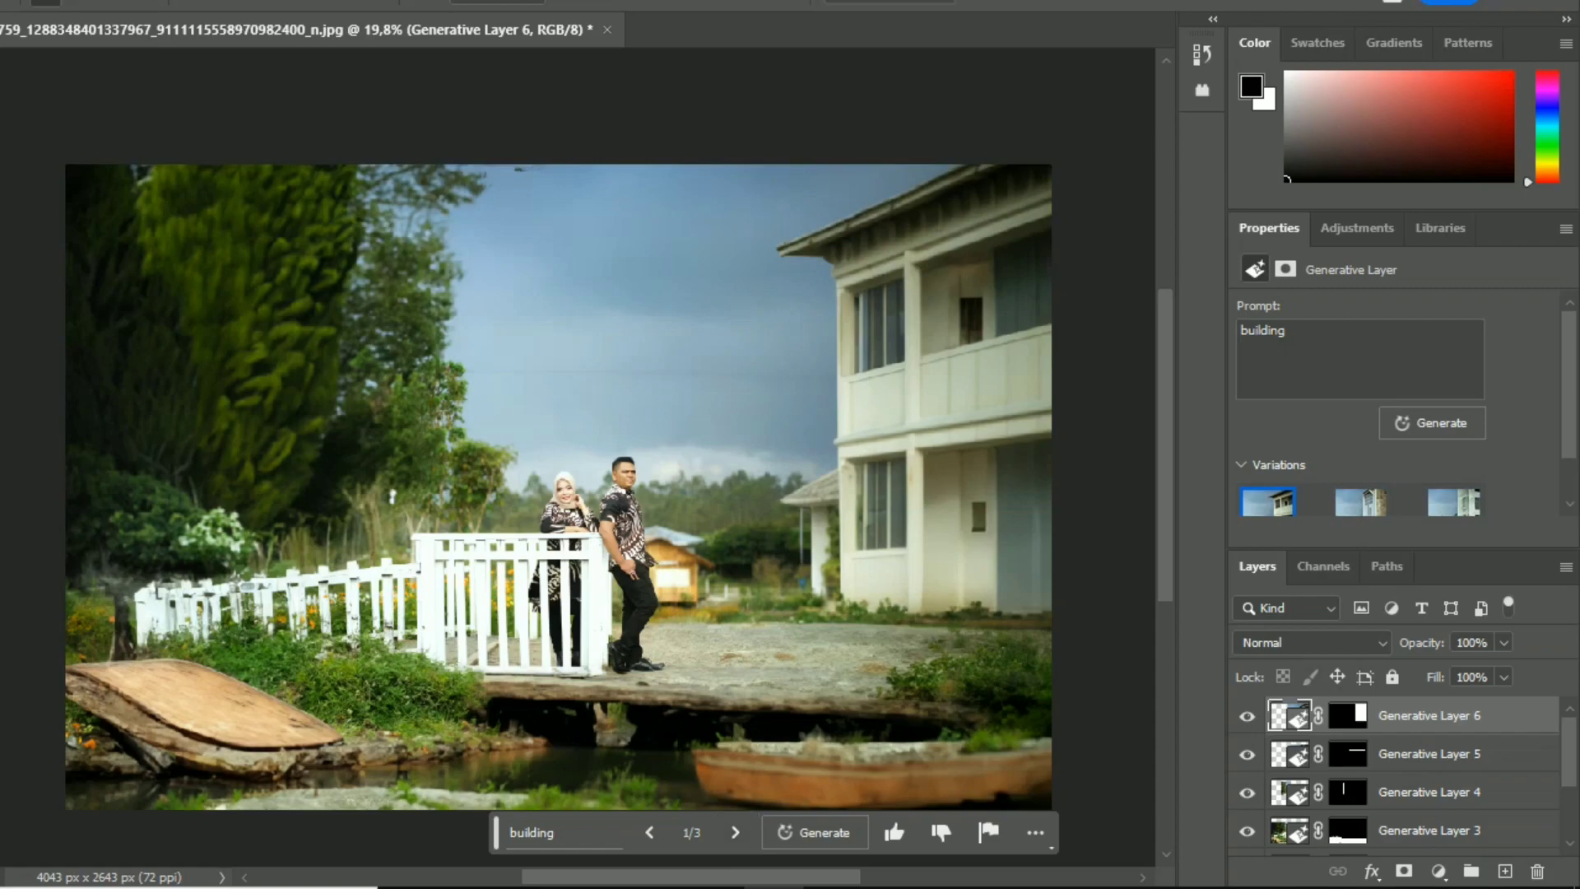
Examine the generated buildings up close and compare their three variations
scroll(968, 289, "up", 4)
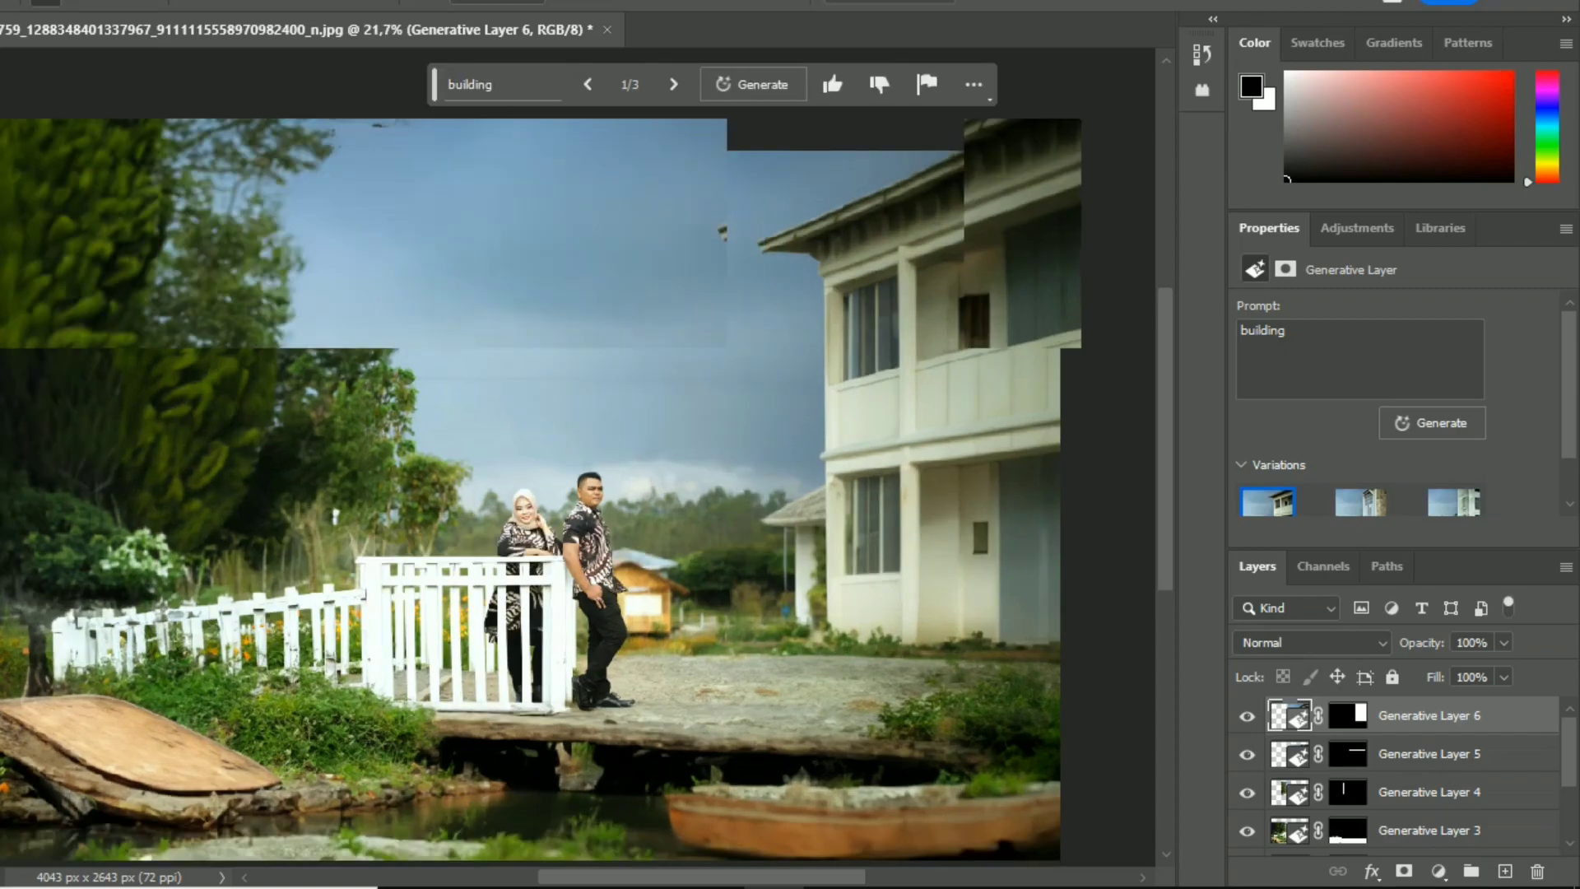
scroll(573, 458, "down", 1)
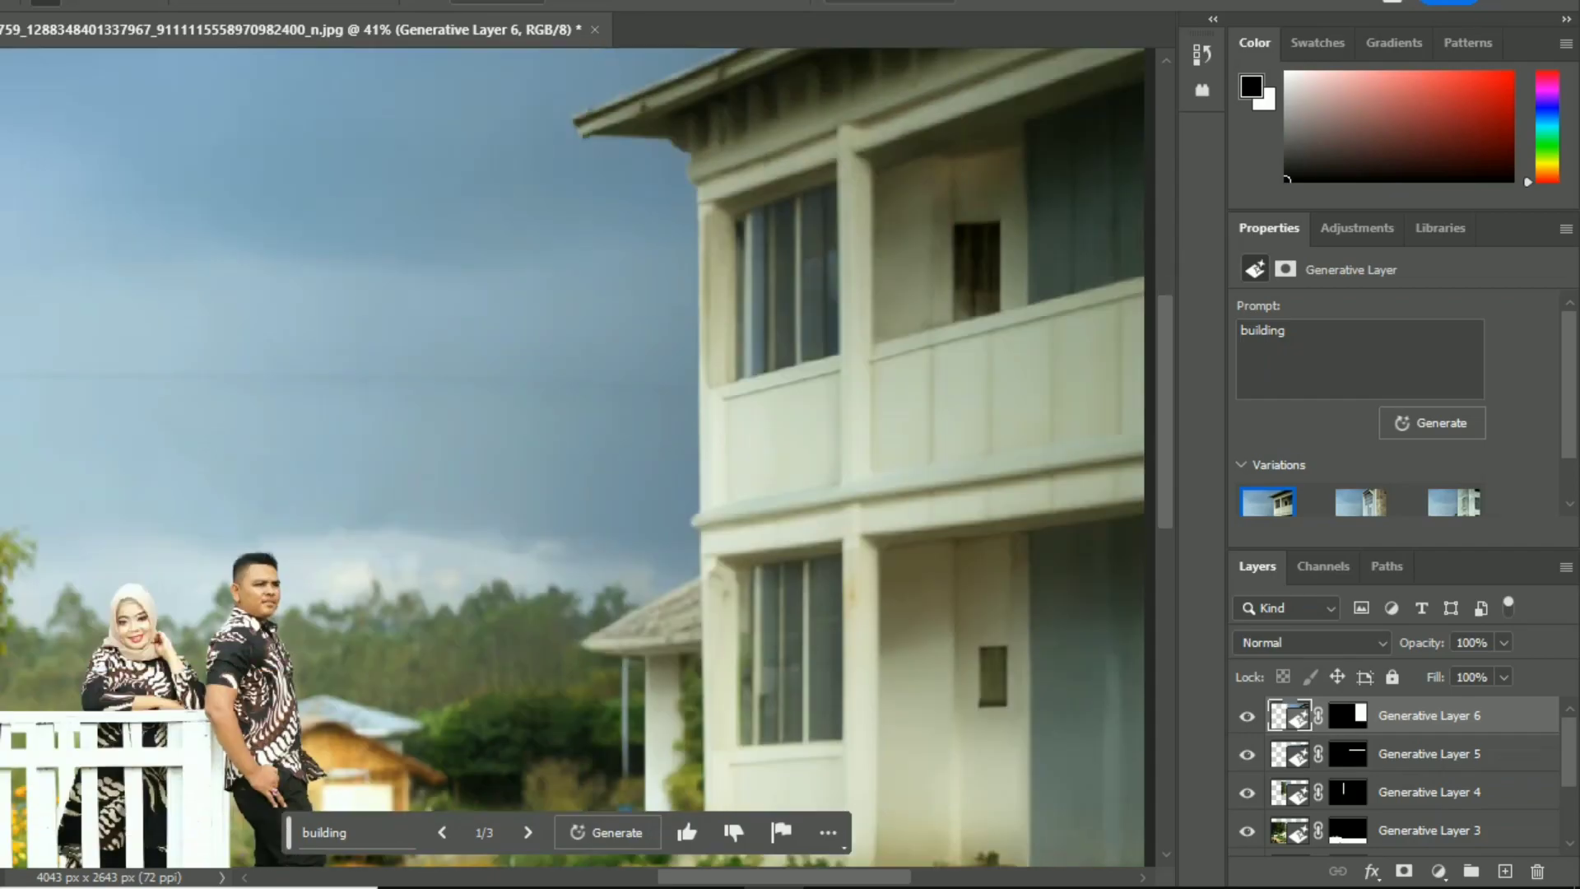
left_click(527, 832)
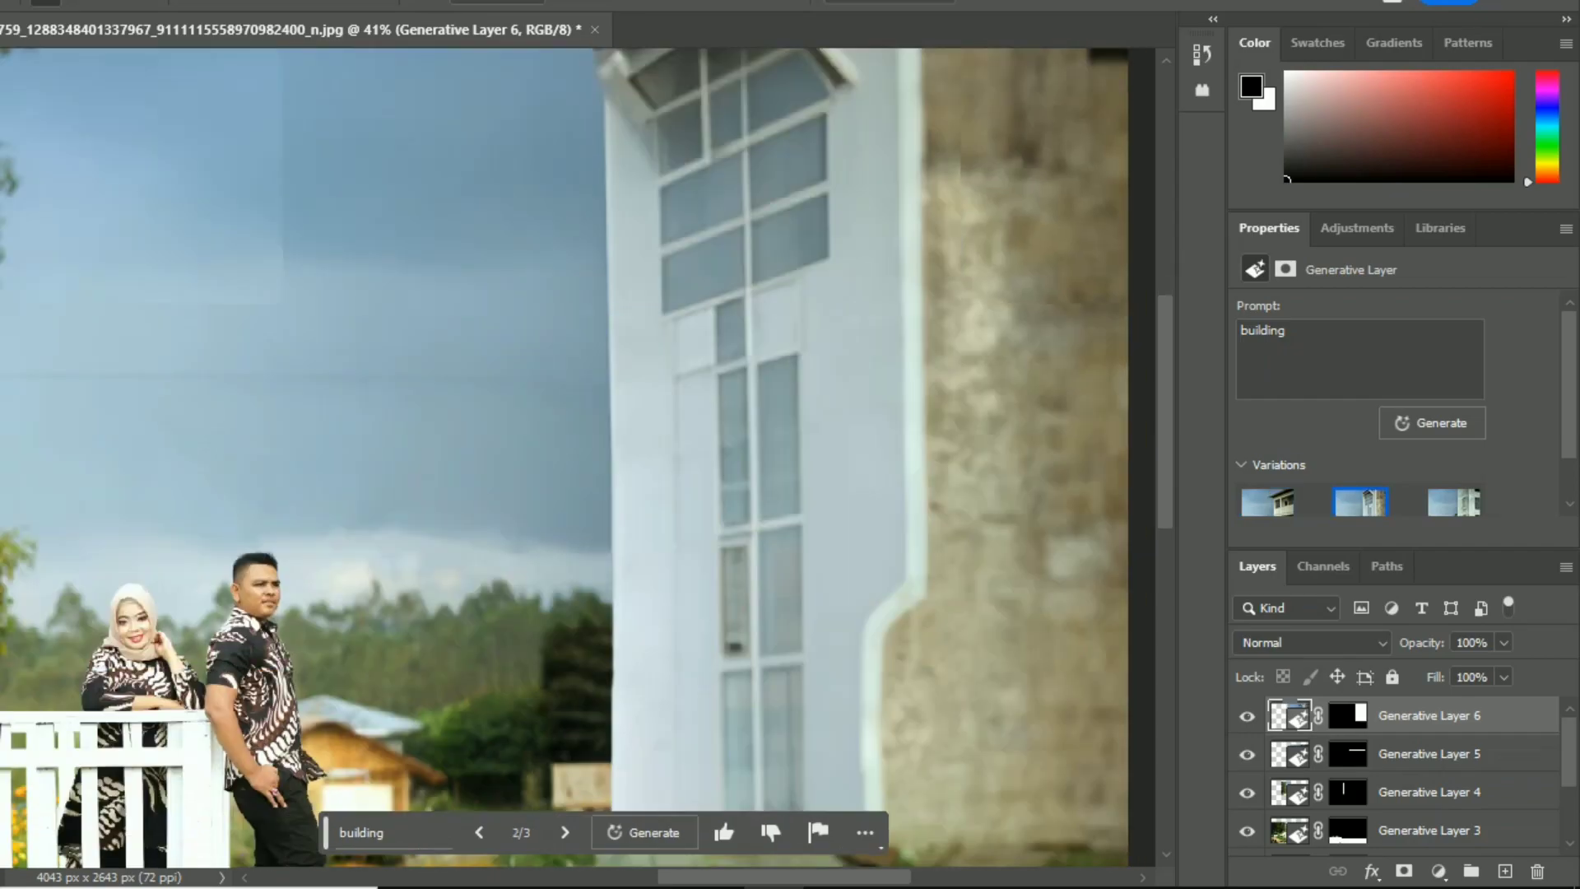
scroll(724, 822, "down", 1)
scroll(960, 329, "up", 4)
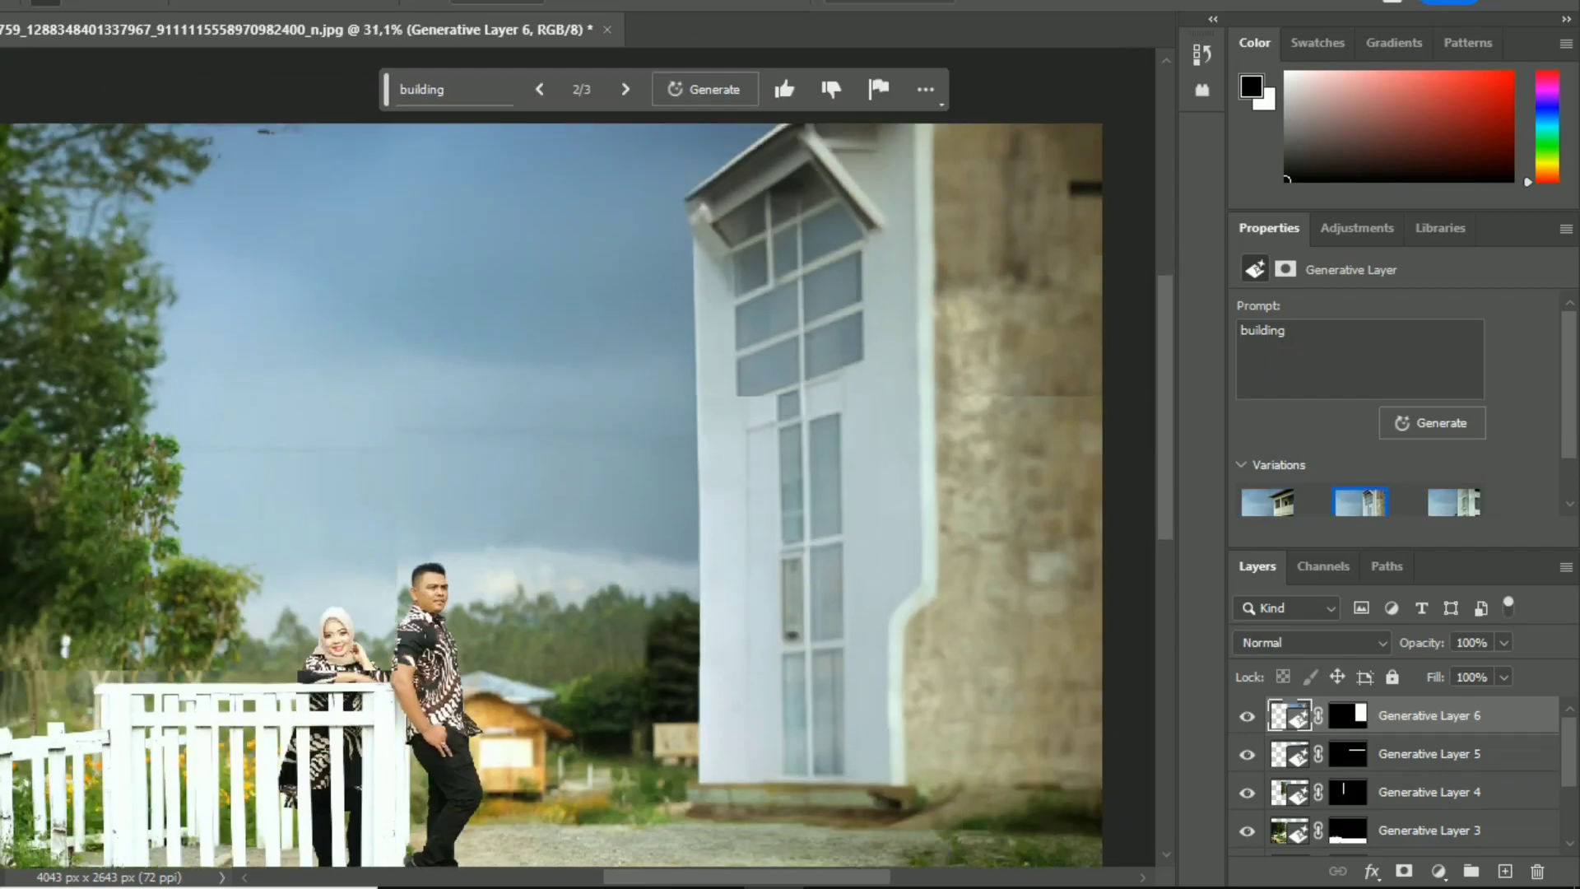
scroll(961, 288, "down", 1)
scroll(965, 272, "down", 5)
scroll(967, 276, "up", 2)
left_click(718, 127)
left_click(632, 127)
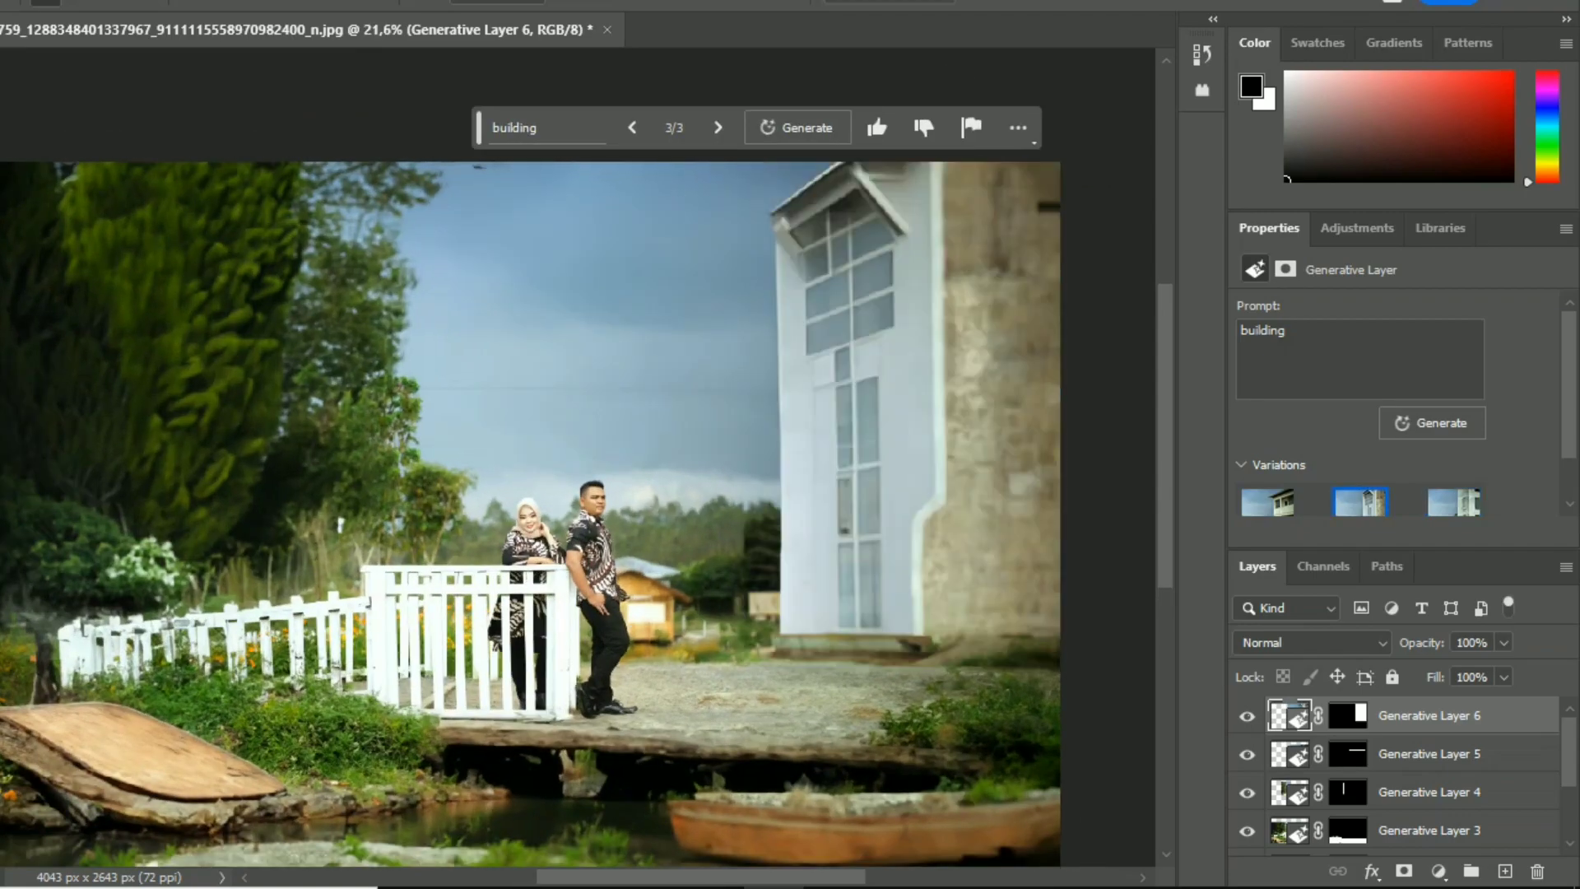
left_click(632, 127)
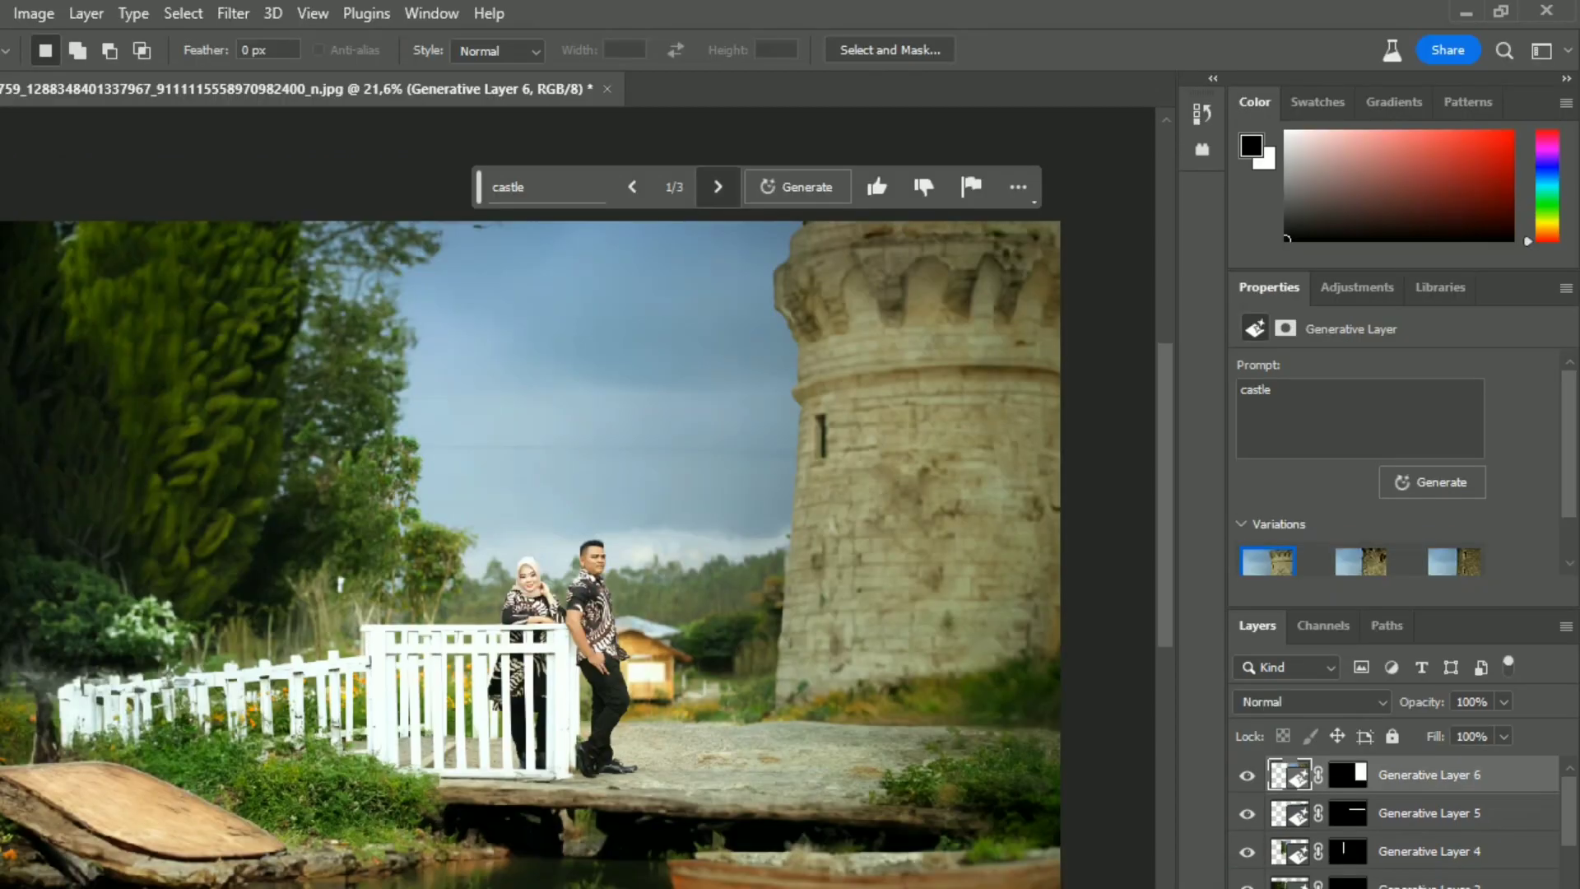
Go through the "castle" variations generated in the rectangular area on the photo's right side
left_click(718, 187)
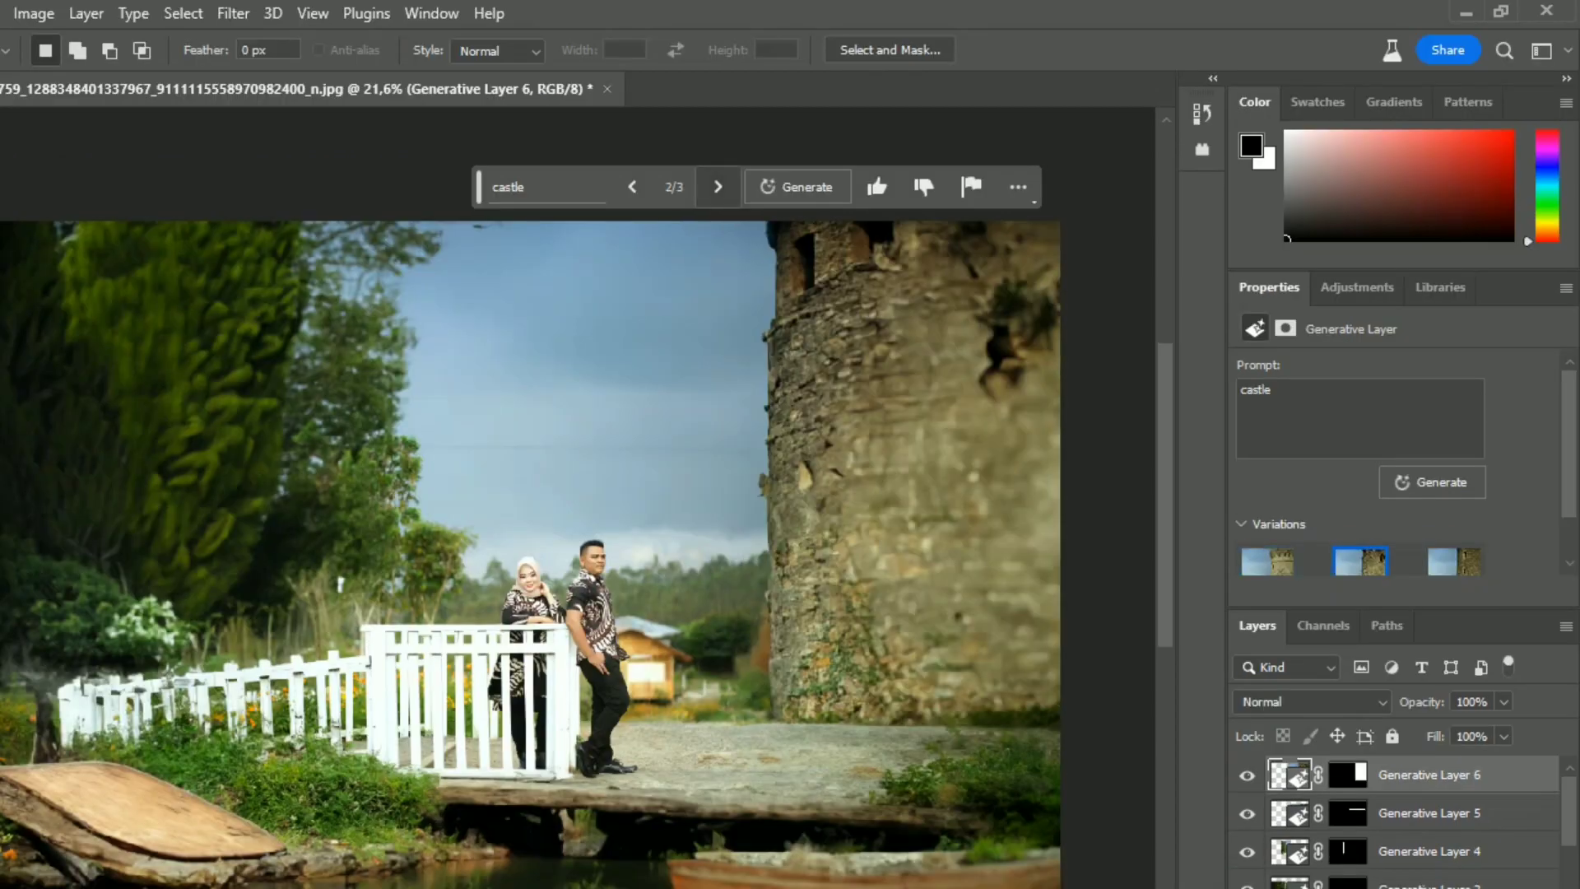
left_click(718, 187)
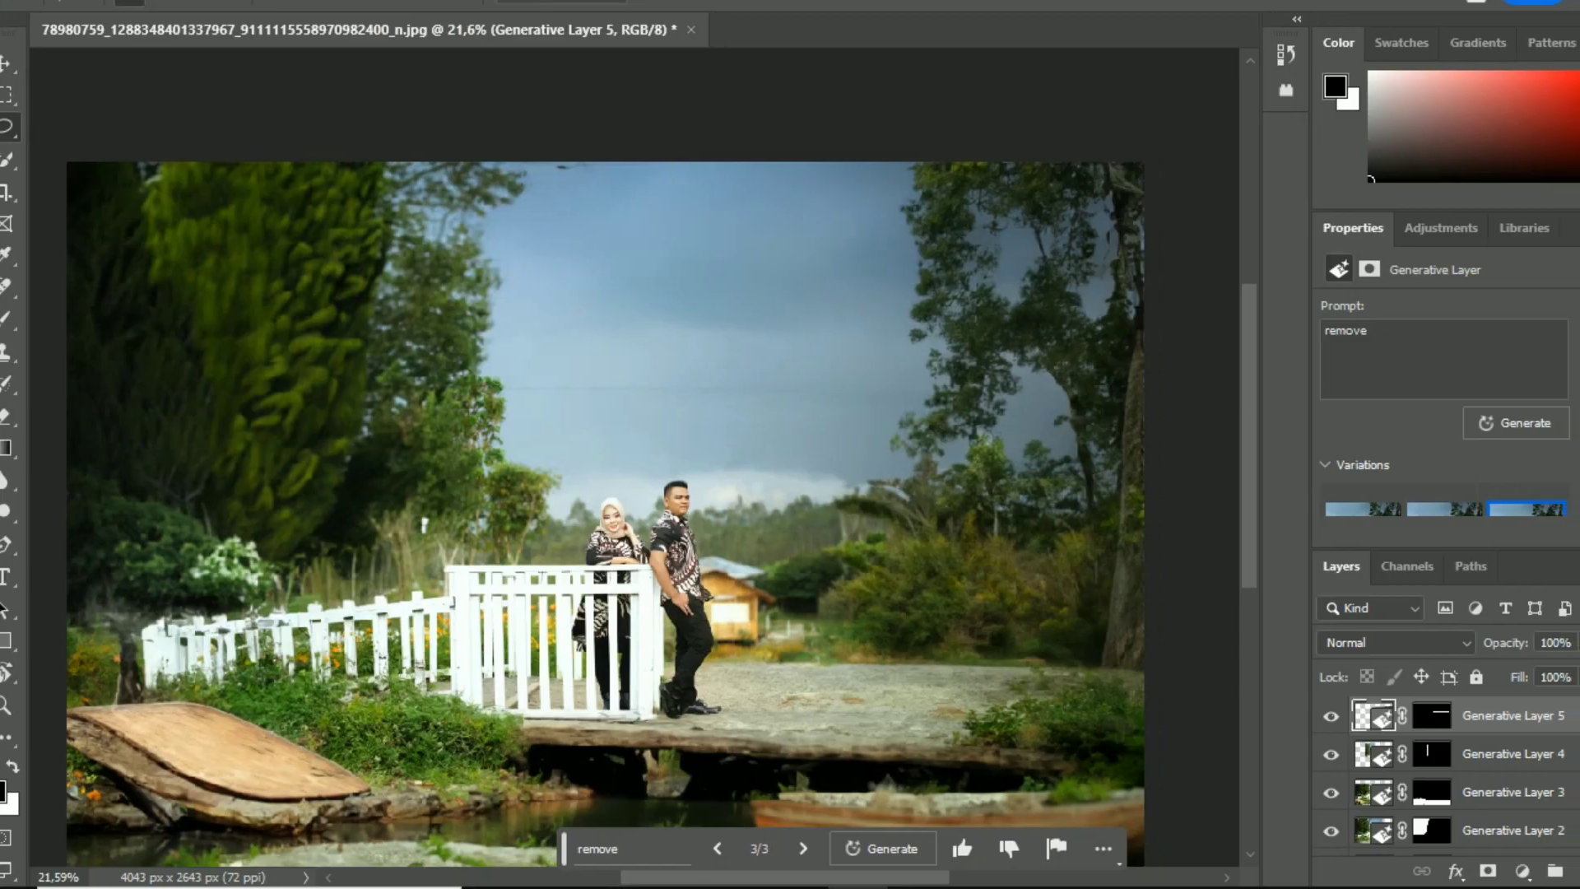
Lasso the sky and right-hand trees around the couple, down to the ground edge, and run Generative Fill with the prompt "castle"
left_click_drag(1178, 674, 780, 663)
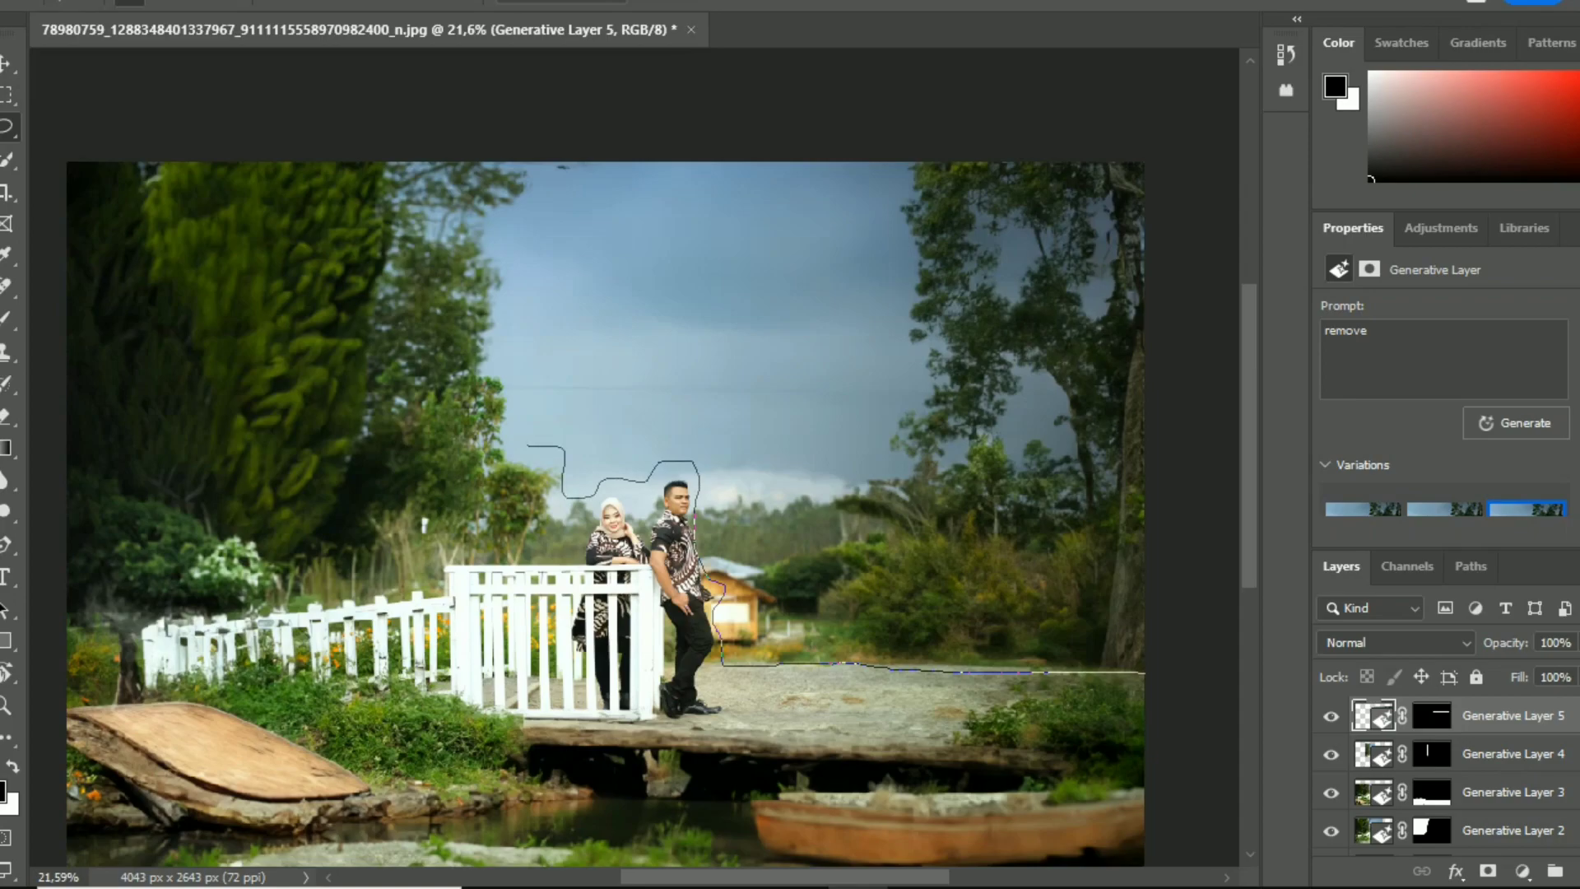
mouse_move(508, 368)
left_mouse_down()
mouse_move(543, 223)
mouse_move(906, 221)
mouse_move(830, 222)
mouse_move(1062, 398)
mouse_move(1061, 681)
left_mouse_up()
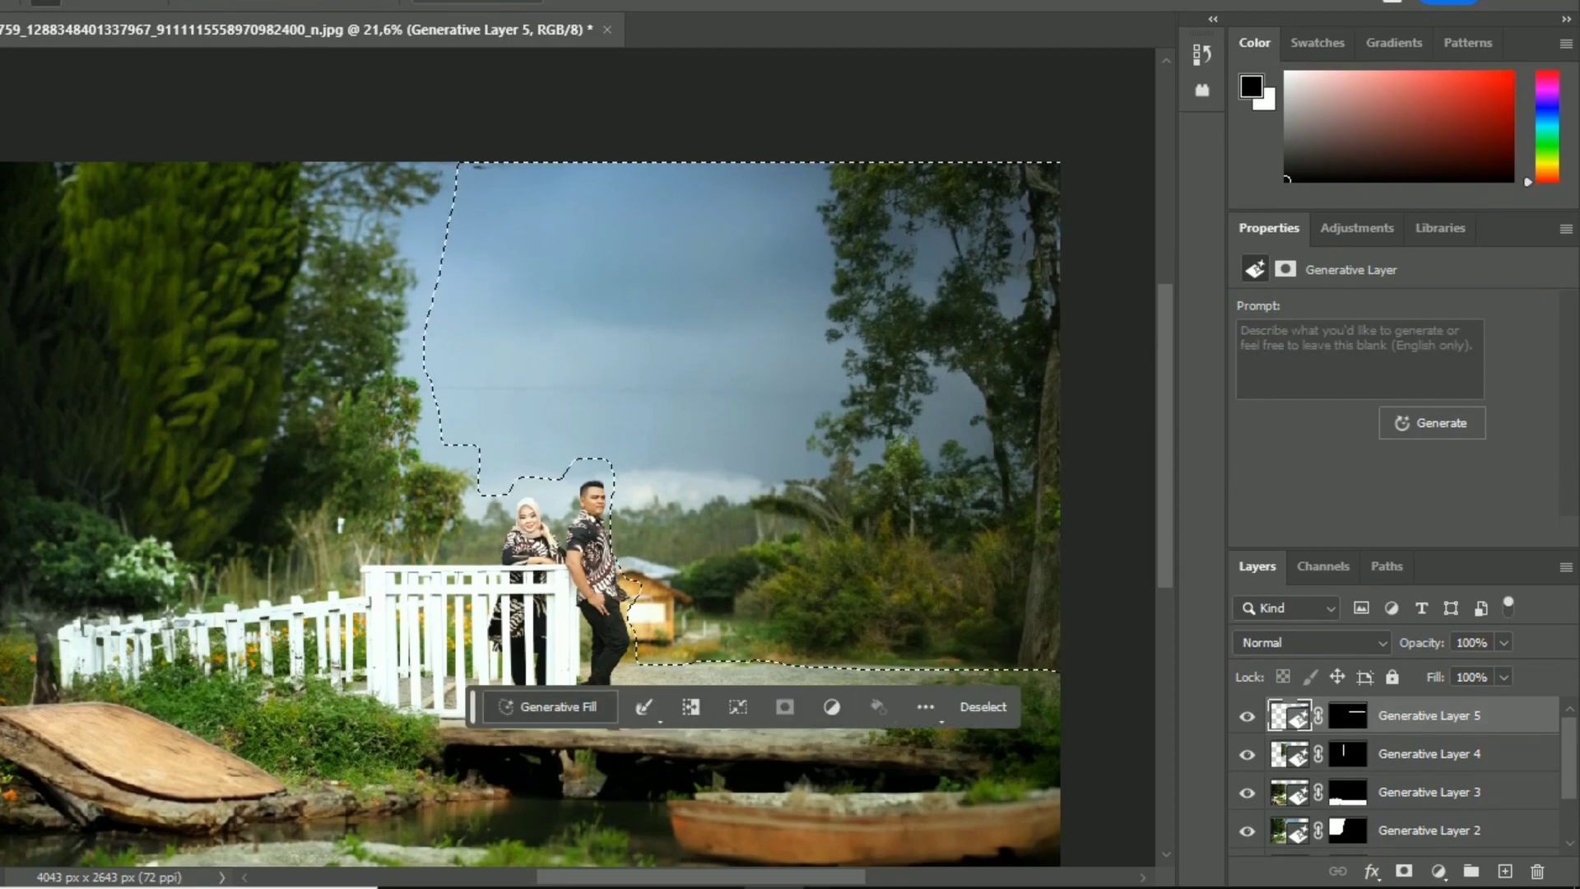
left_click(550, 706)
type("cas")
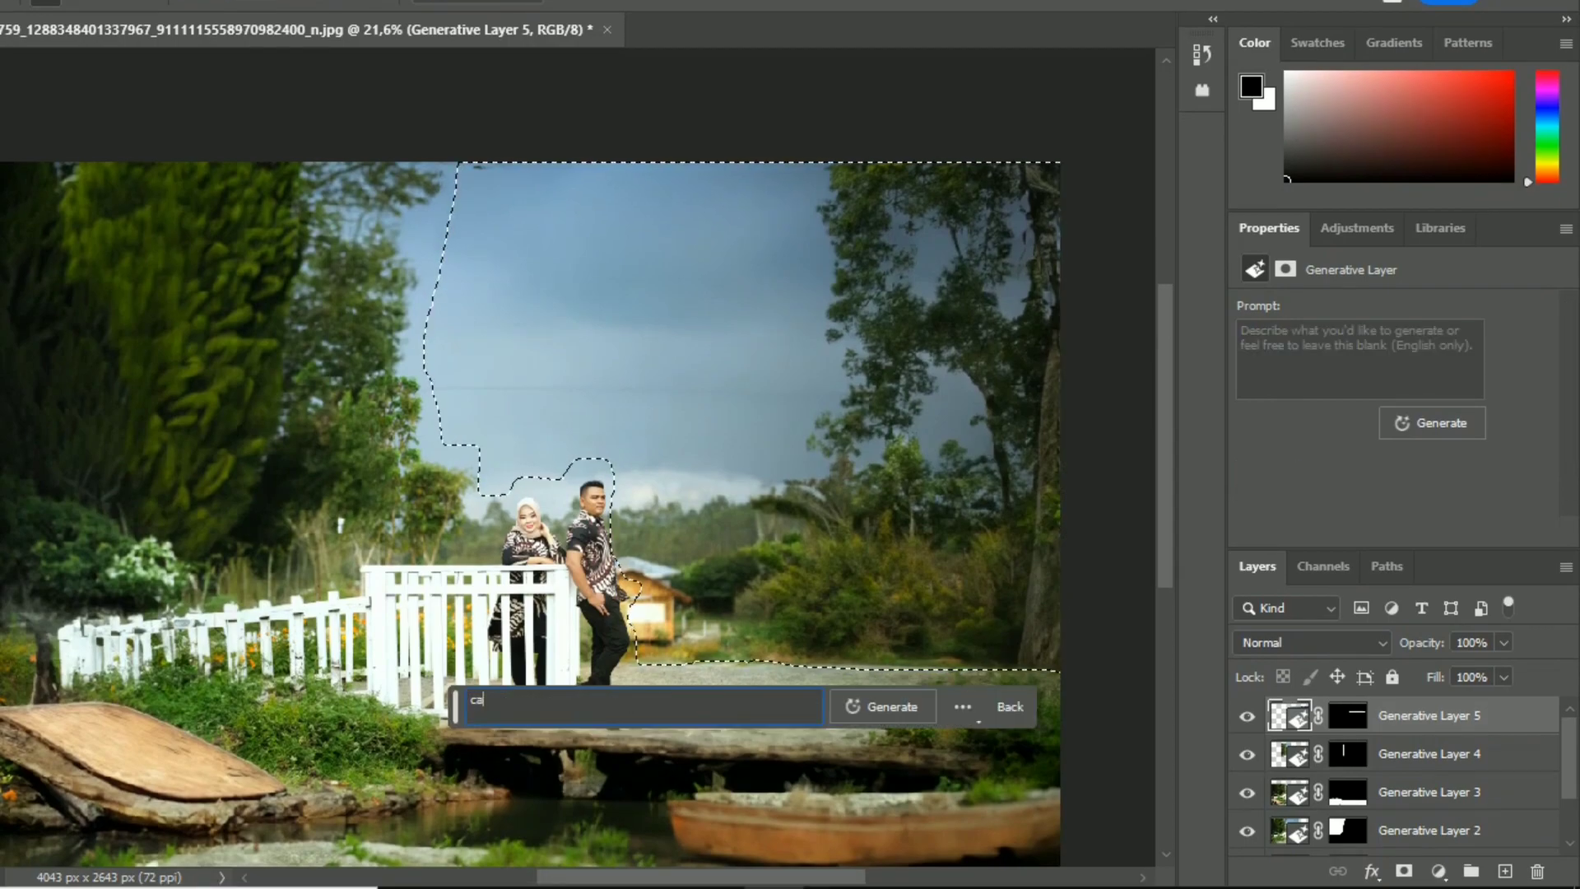
type("tle")
key("Return")
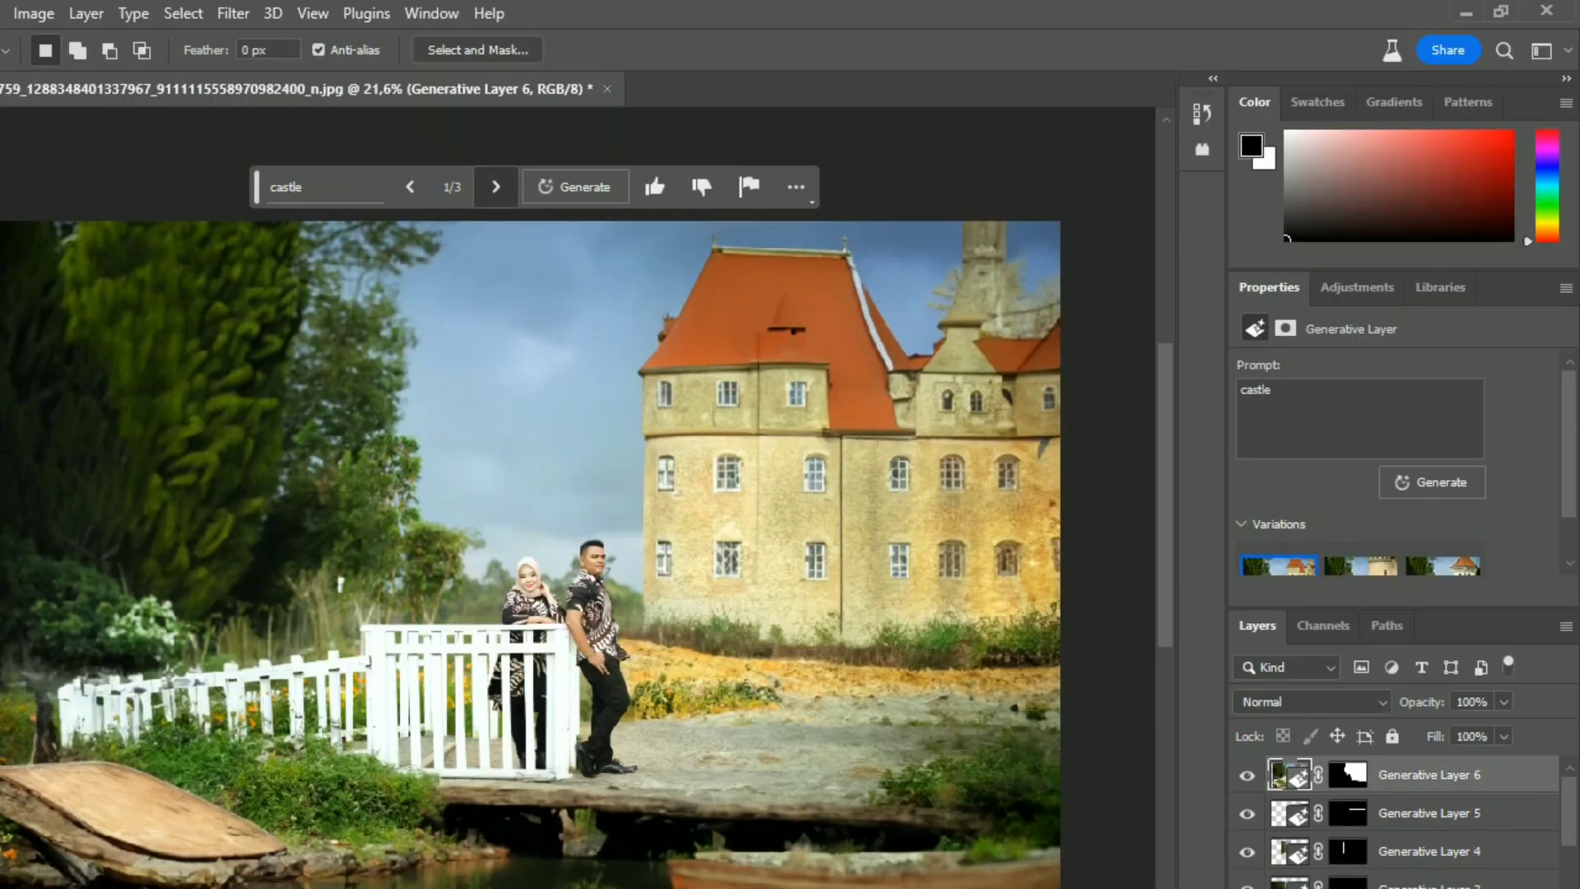
Advance the castle fill to its third variation and inspect the tower's details and overall blend with the photo
left_click(495, 187)
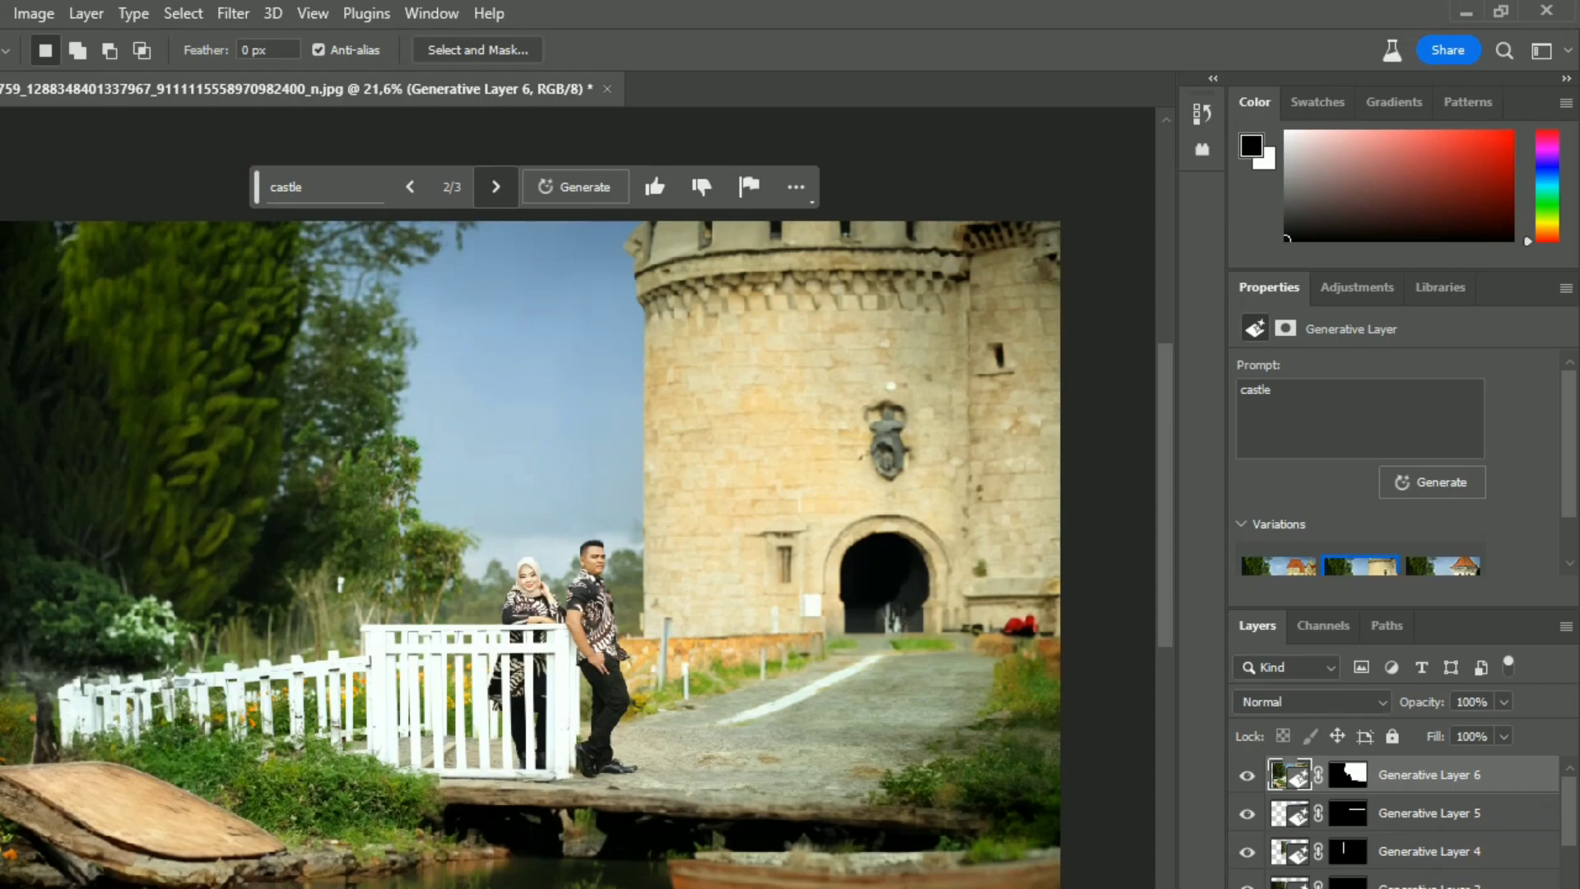
left_click(495, 186)
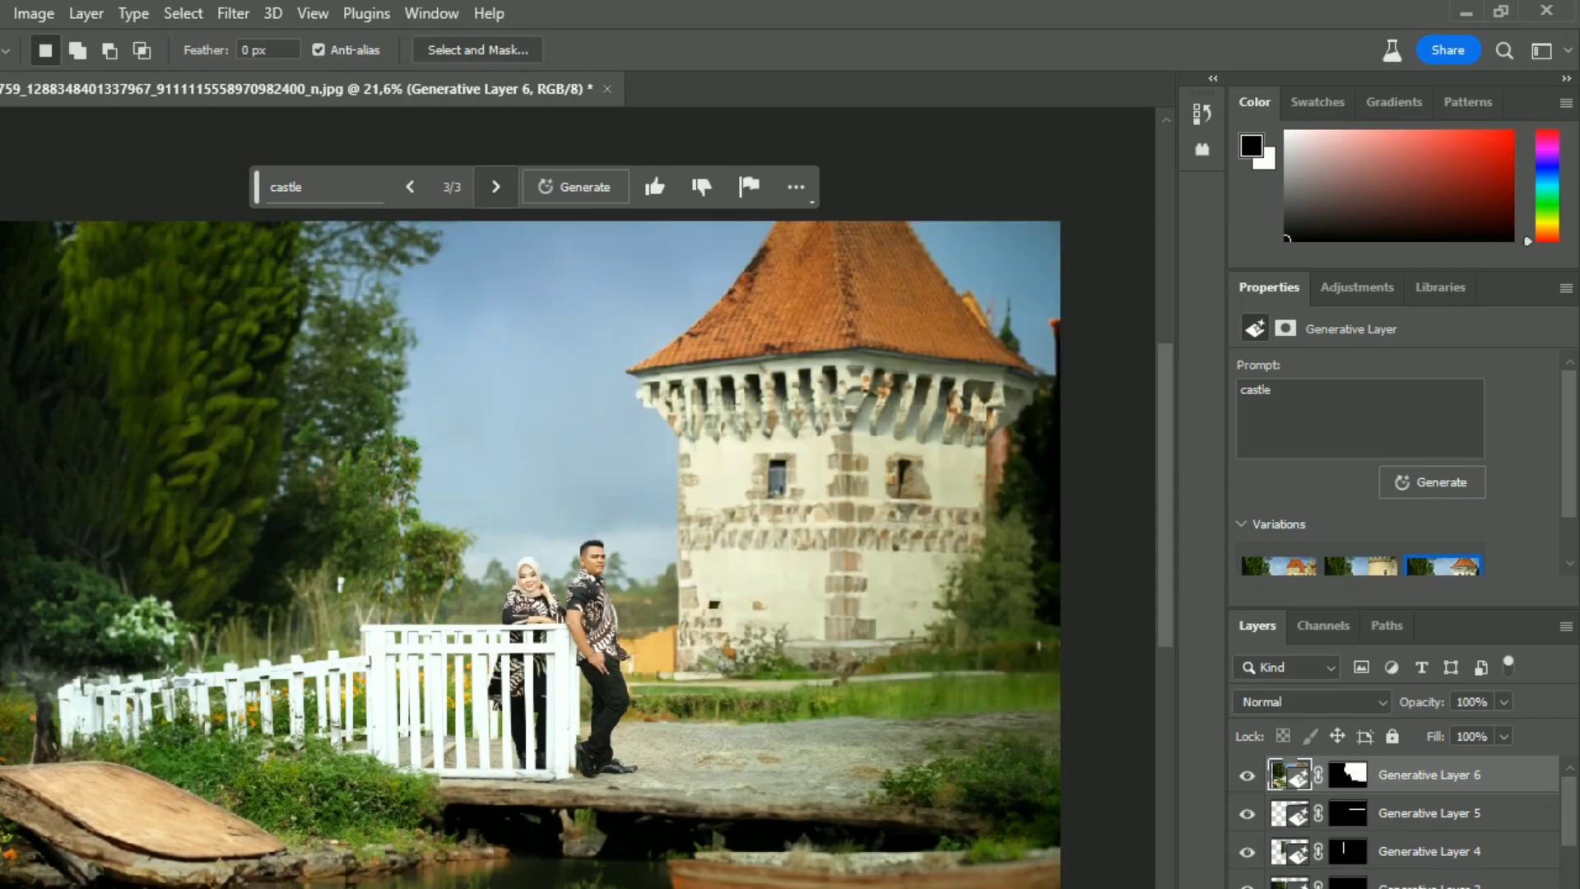
scroll(878, 493, "up", 6)
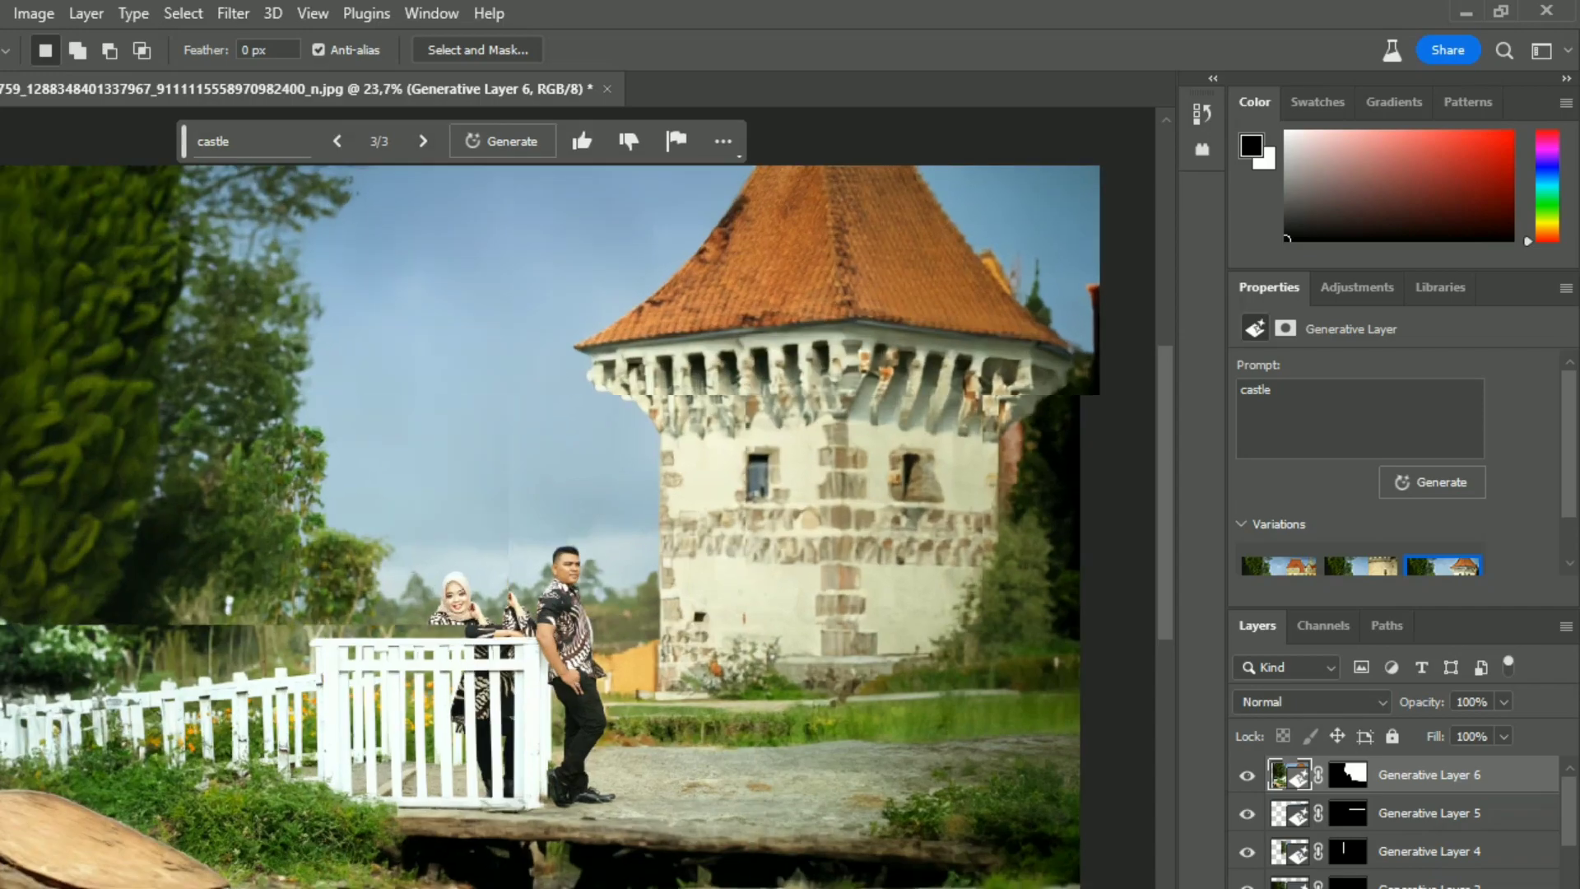
scroll(878, 494, "up", 3)
scroll(578, 497, "up", 2)
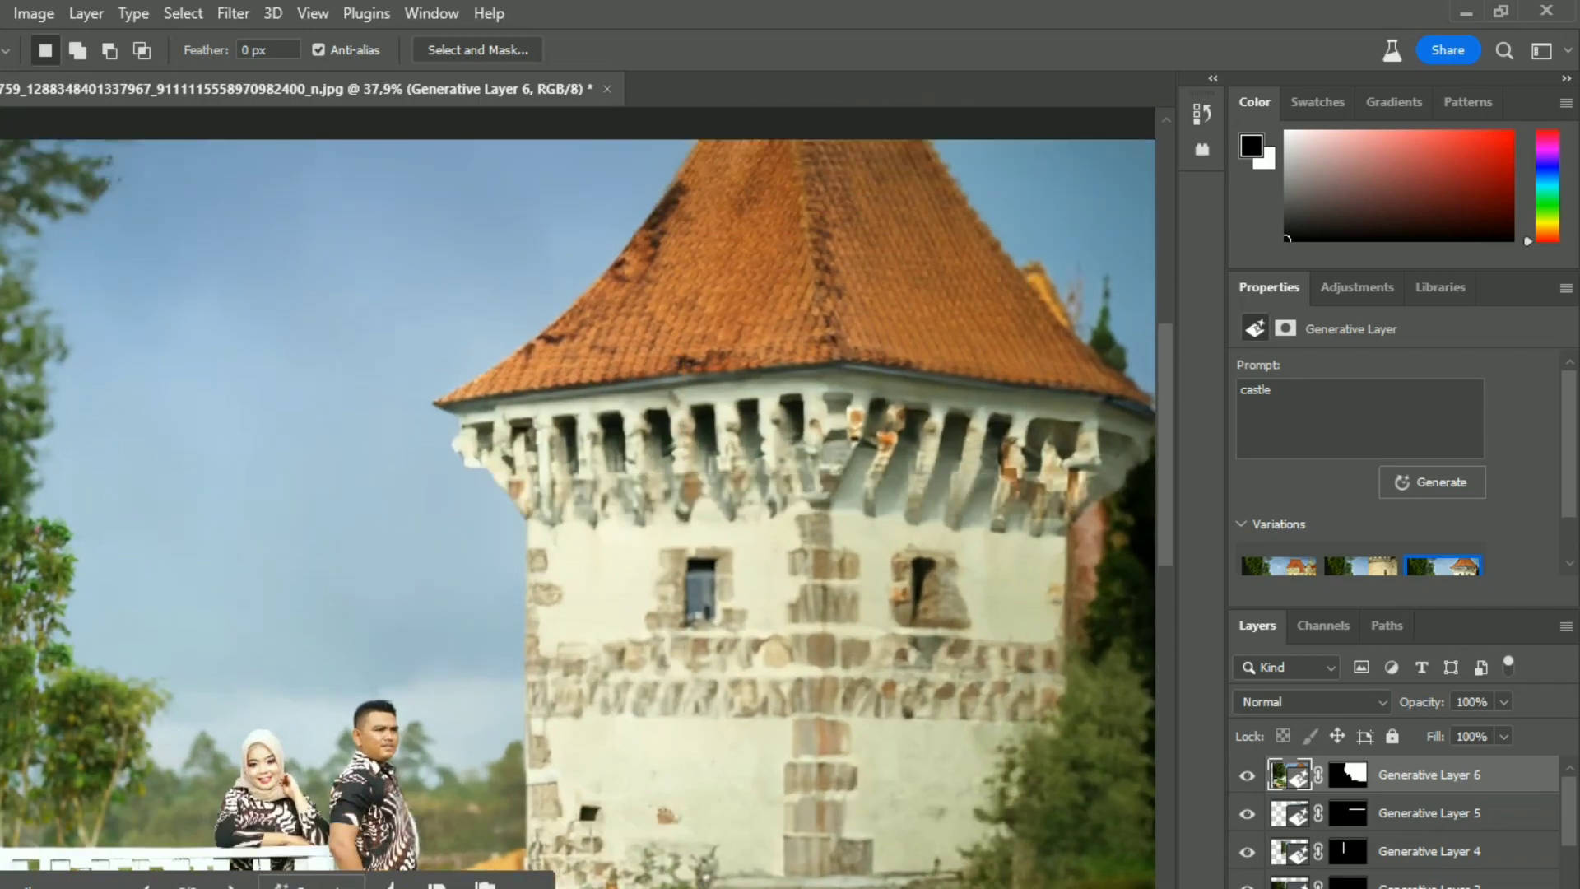
scroll(844, 329, "up", 2)
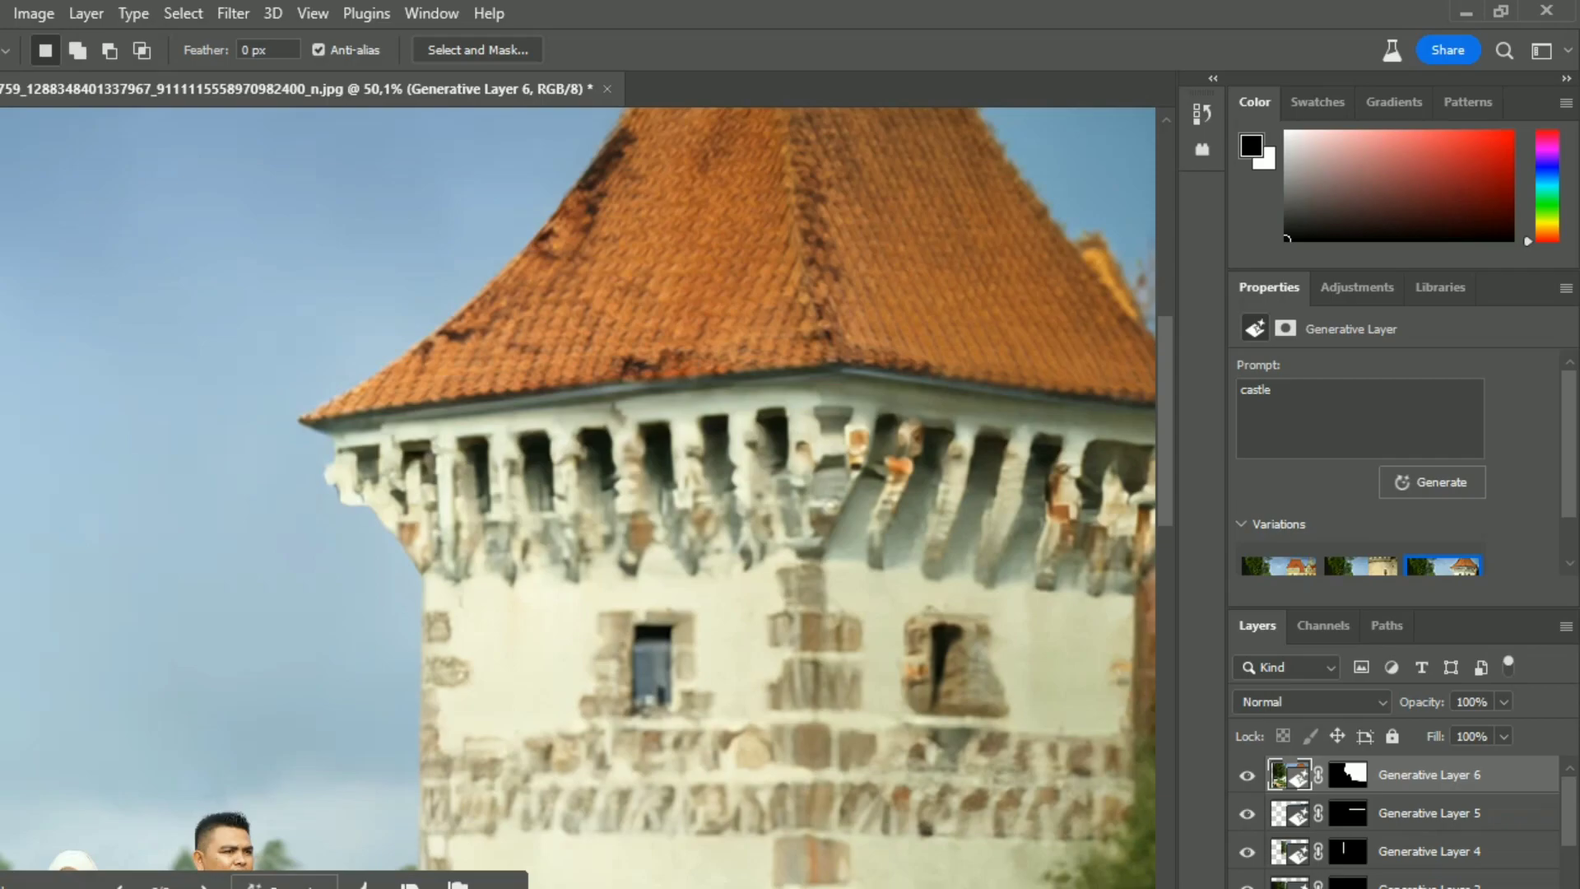
scroll(576, 493, "down", 5)
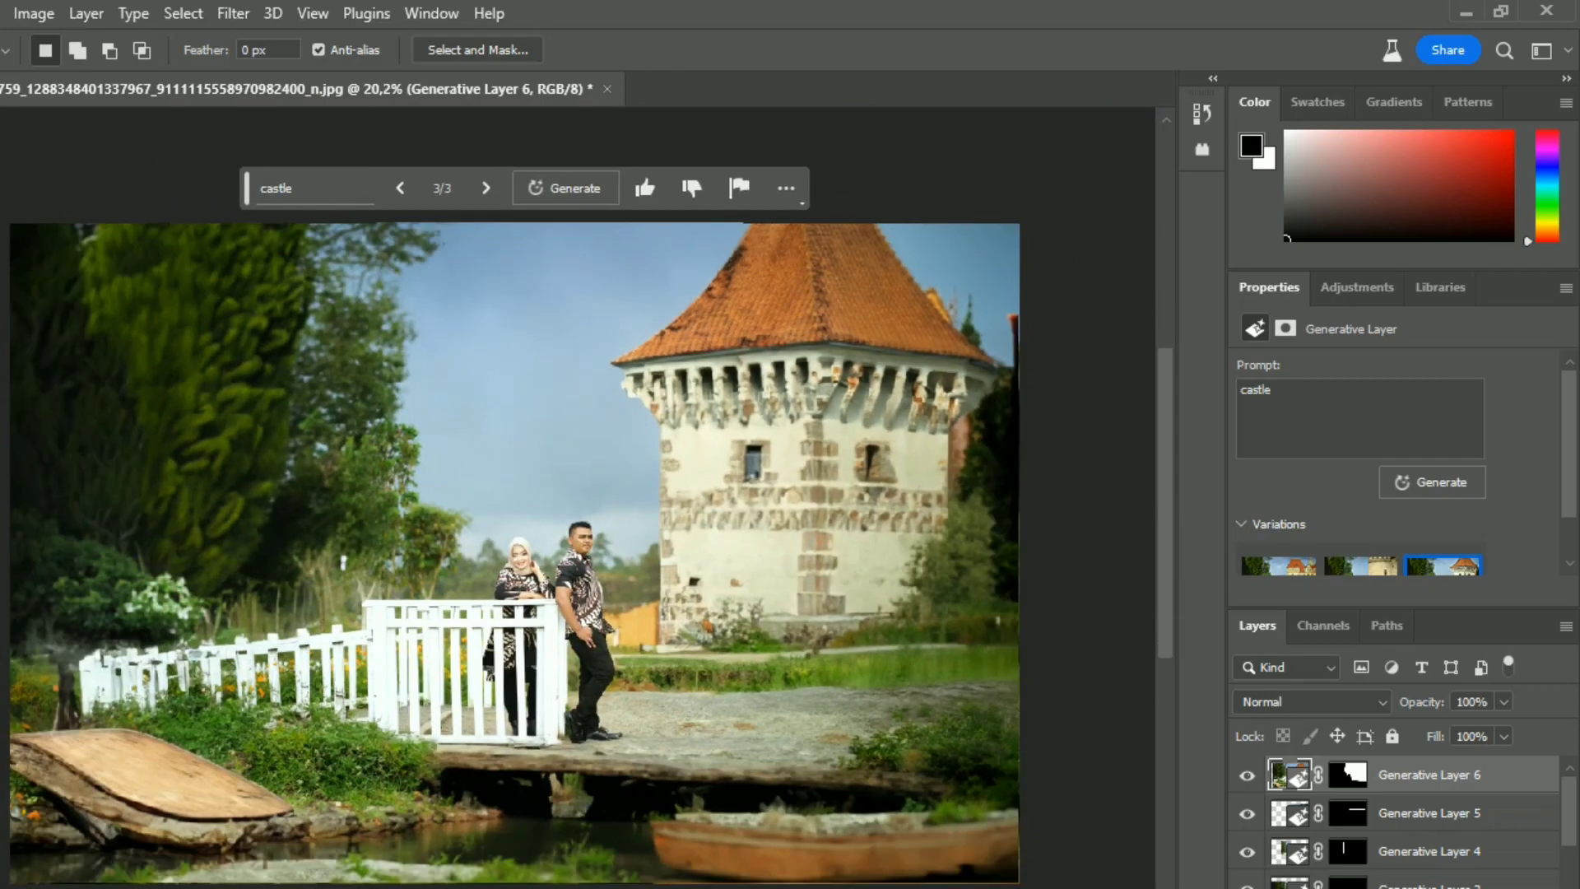
scroll(535, 510, "up", 2)
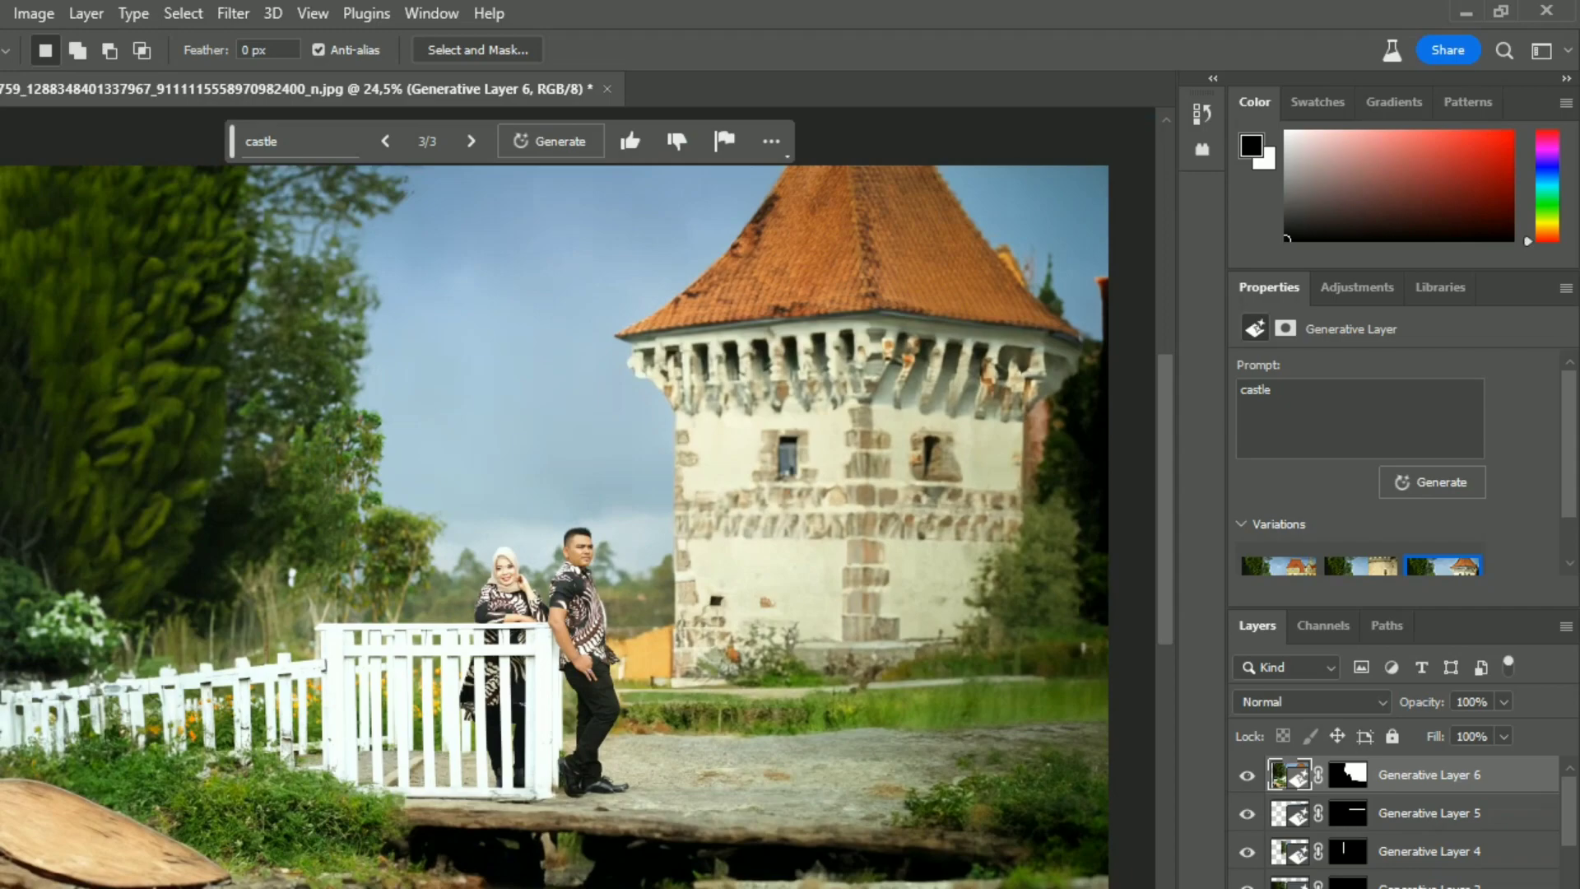
Compare the three castle variations beside the couple, inspecting the red-roofed castle's roof and windows up close
scroll(587, 468, "down", 1)
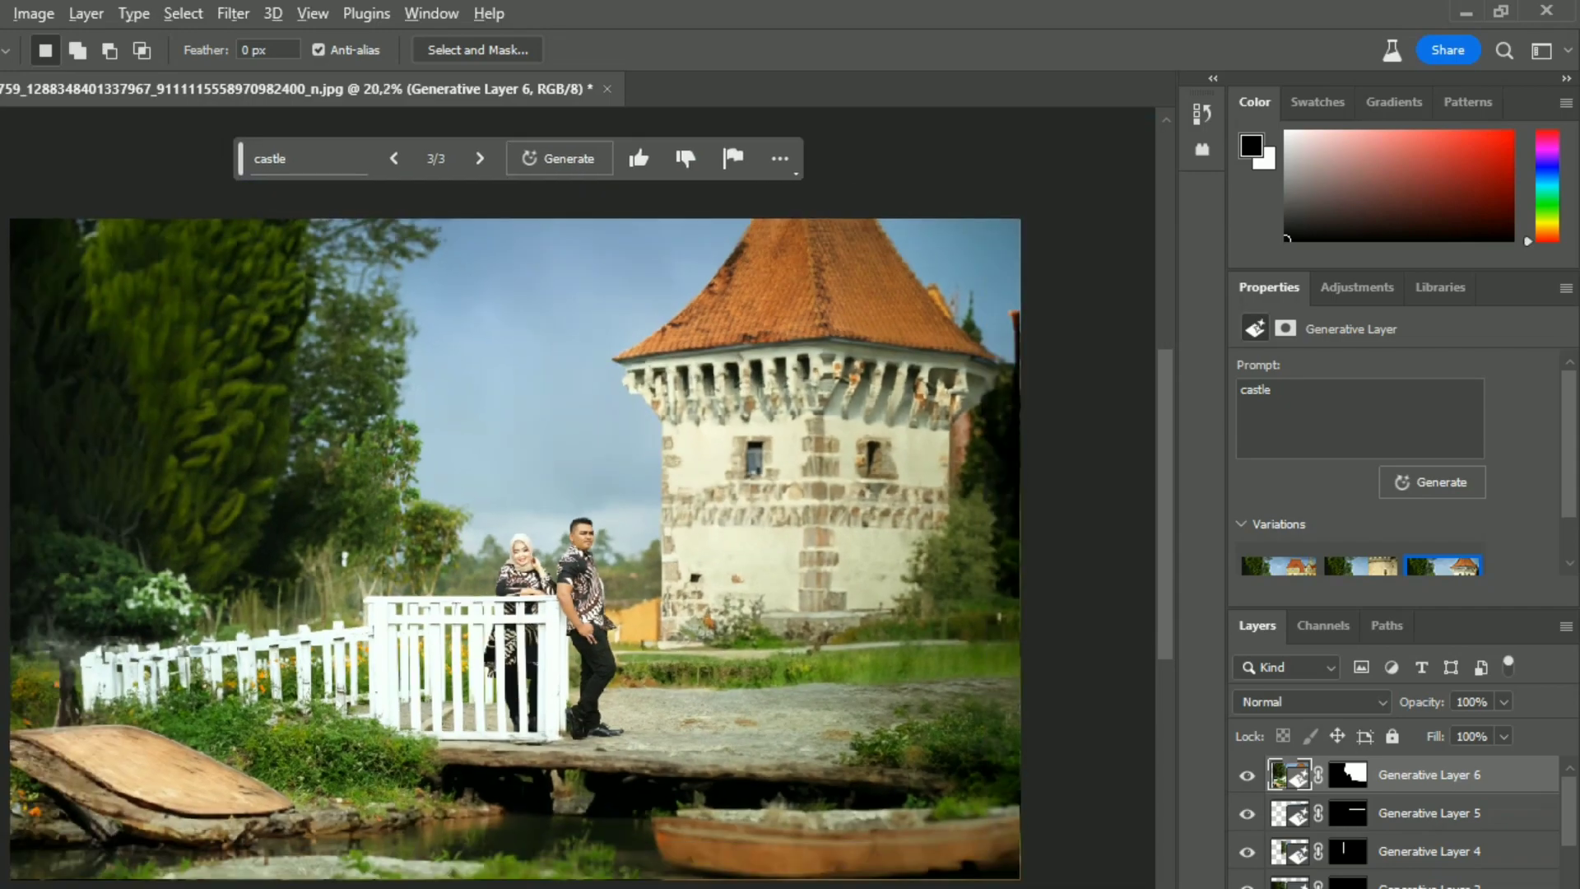
scroll(576, 494, "down", 1)
scroll(576, 494, "up", 2)
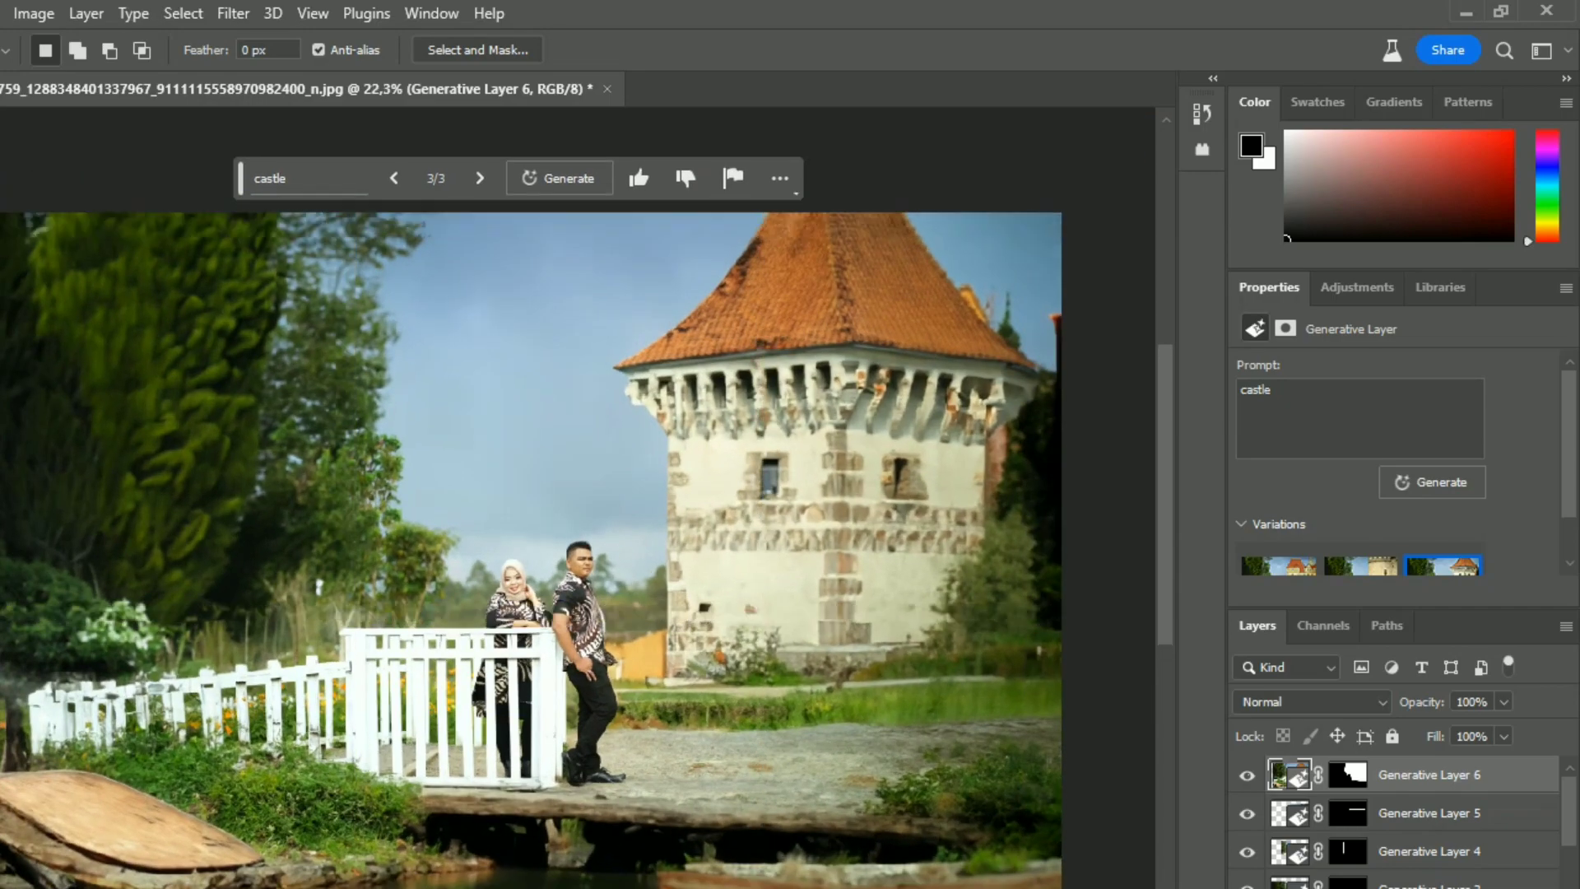
scroll(576, 494, "down", 1)
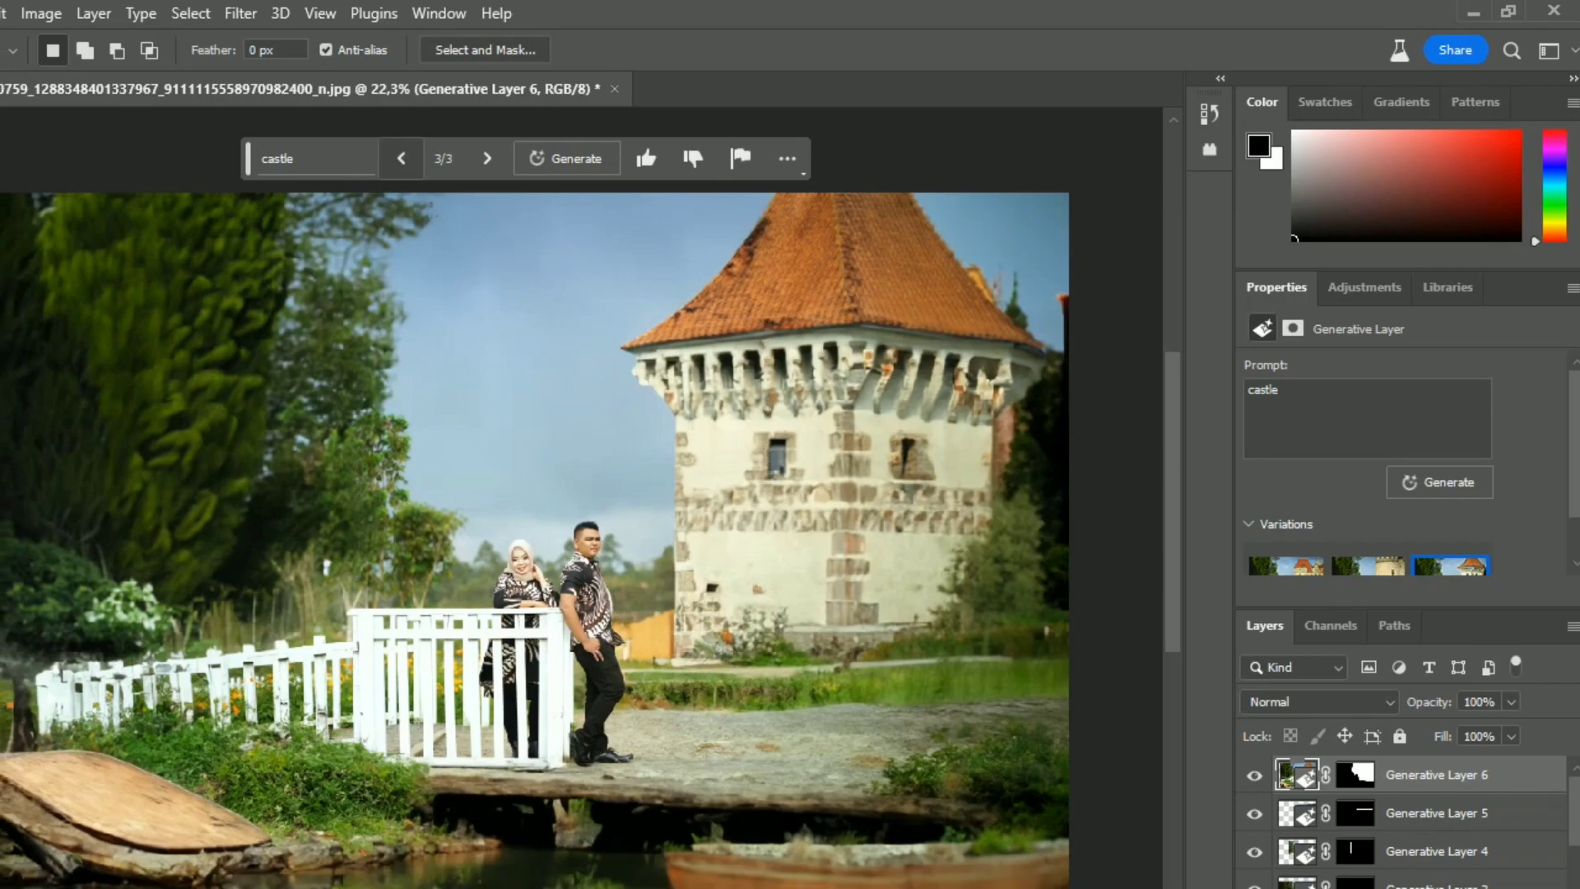
left_click(487, 158)
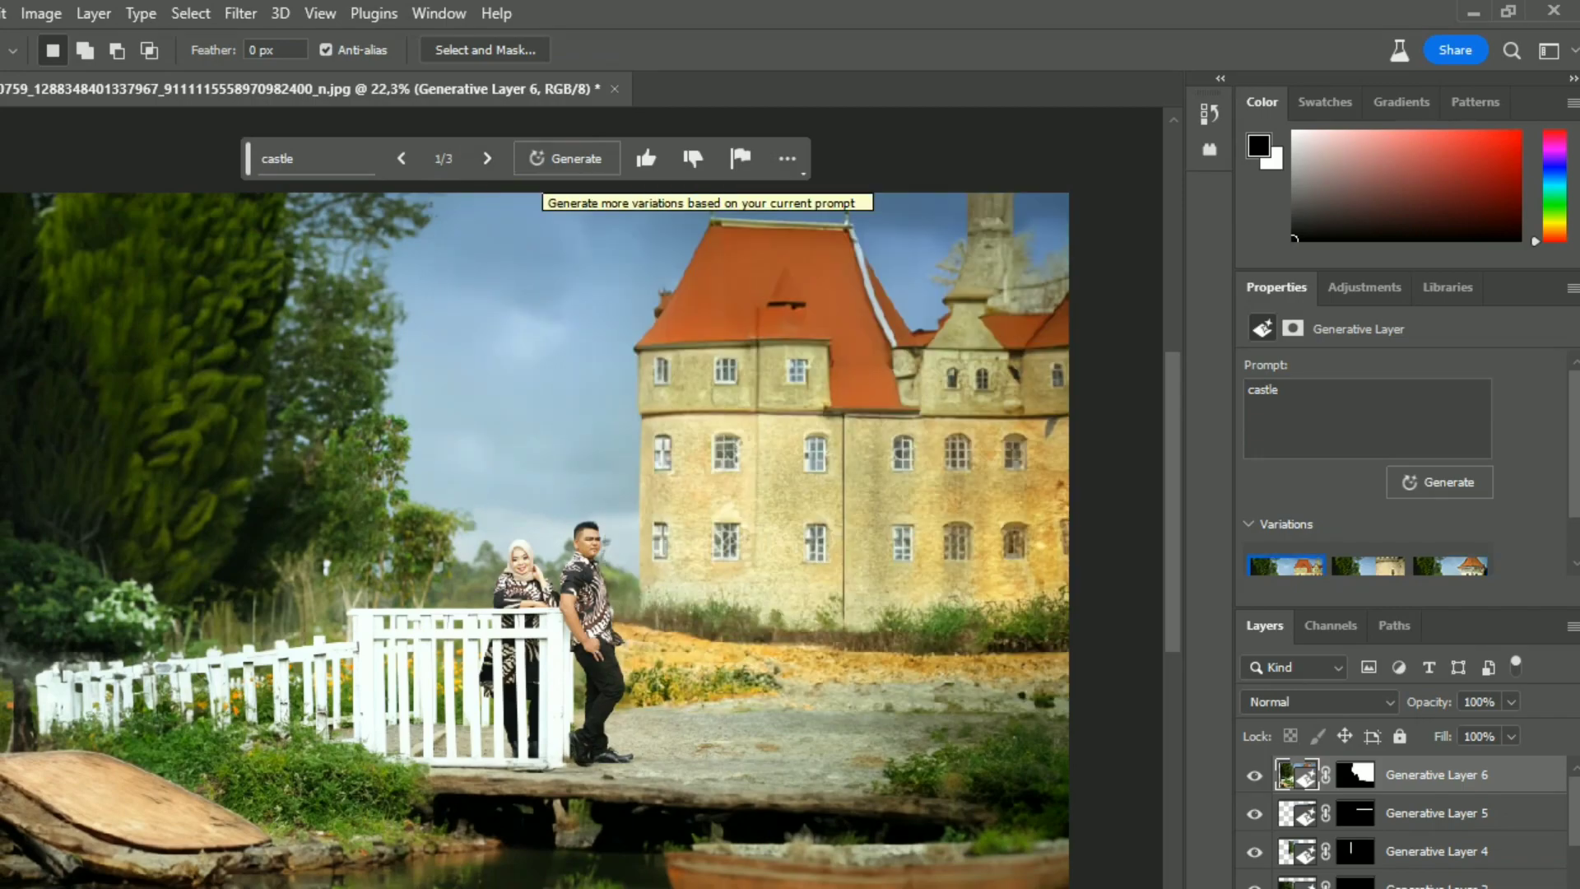
scroll(983, 265, "up", 8)
scroll(1086, 186, "down", 6)
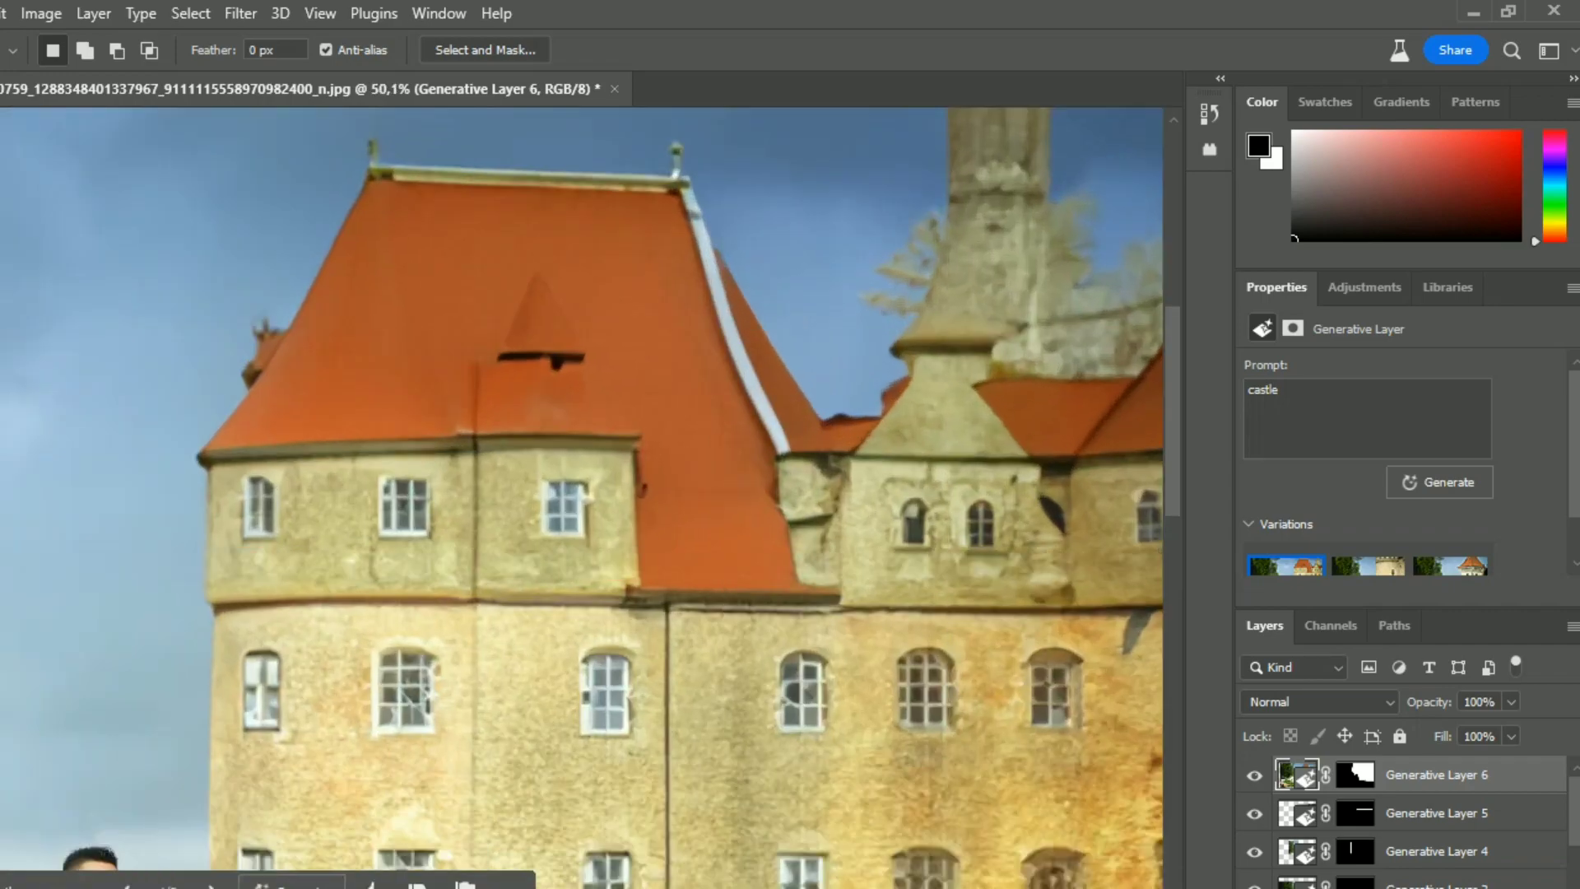
scroll(864, 263, "down", 2)
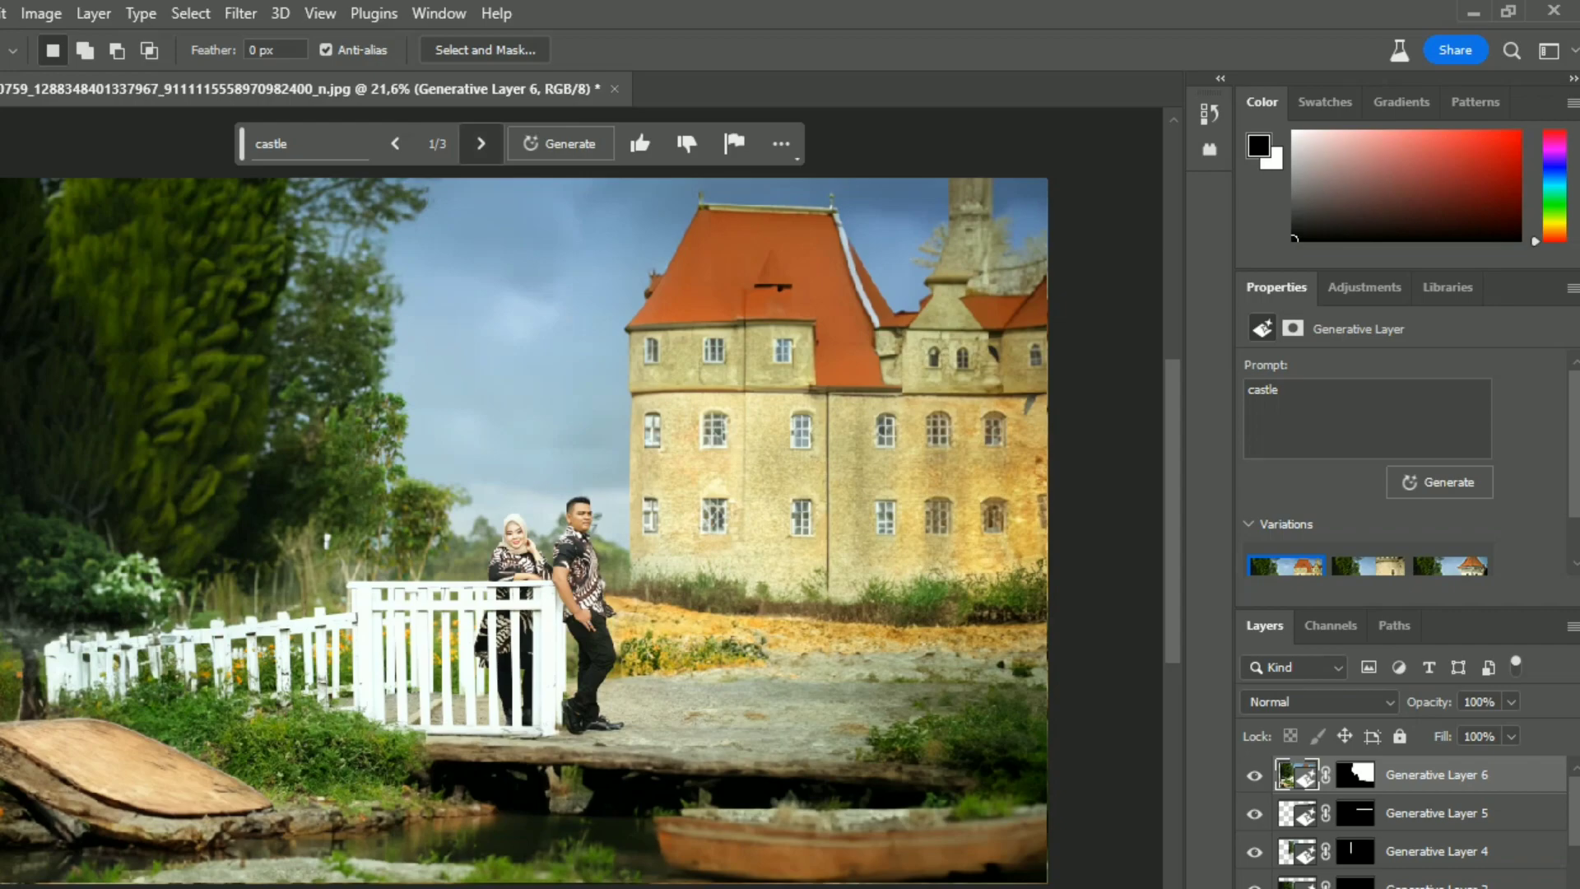
left_click(481, 143)
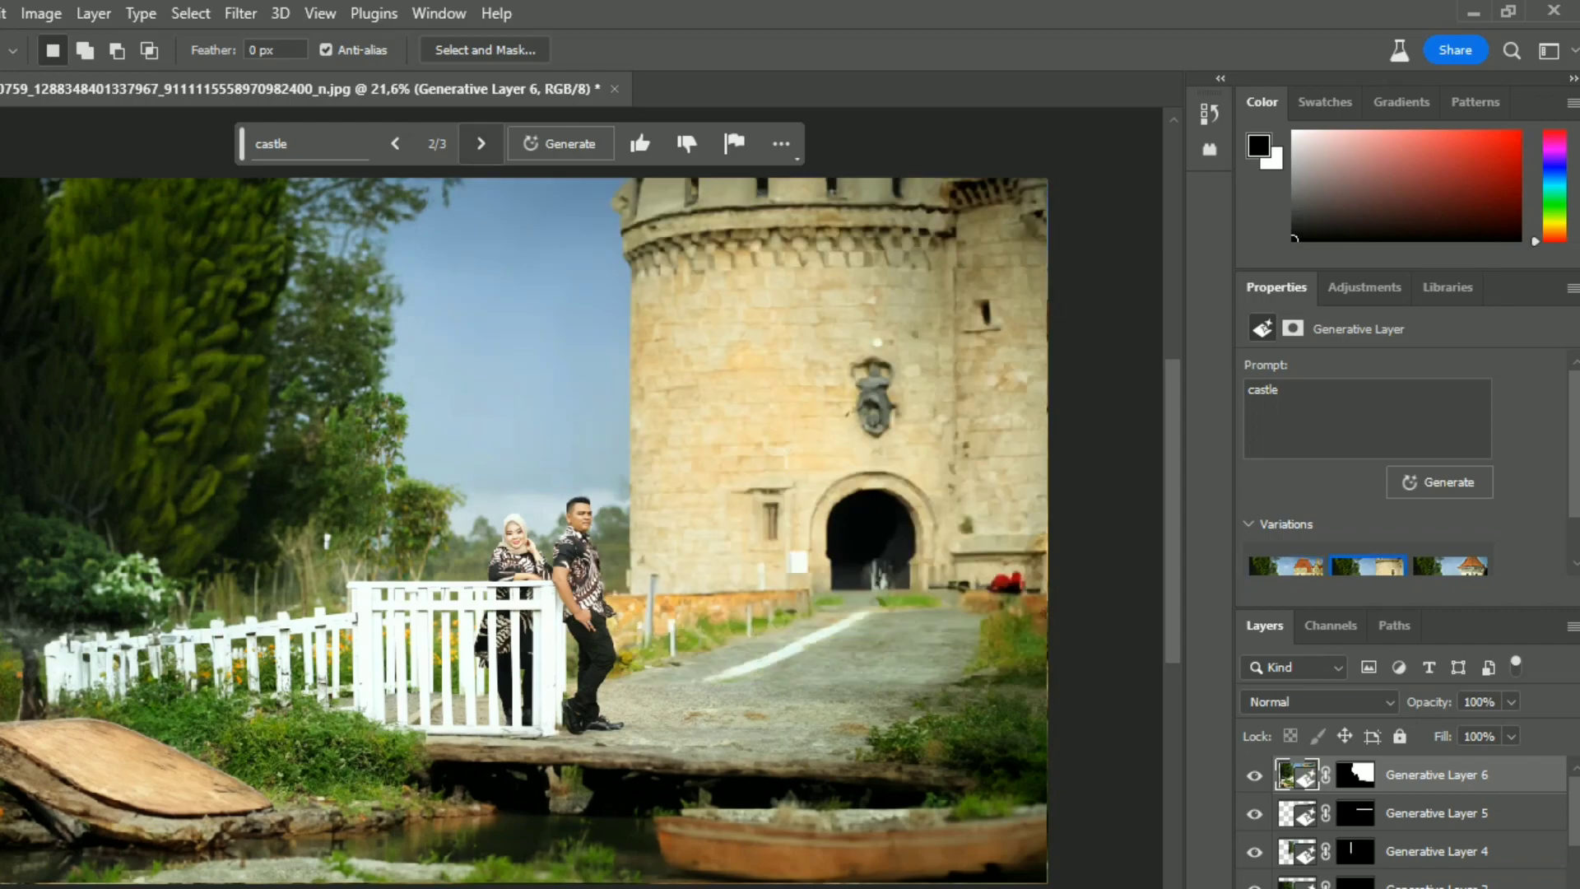
left_click(395, 144)
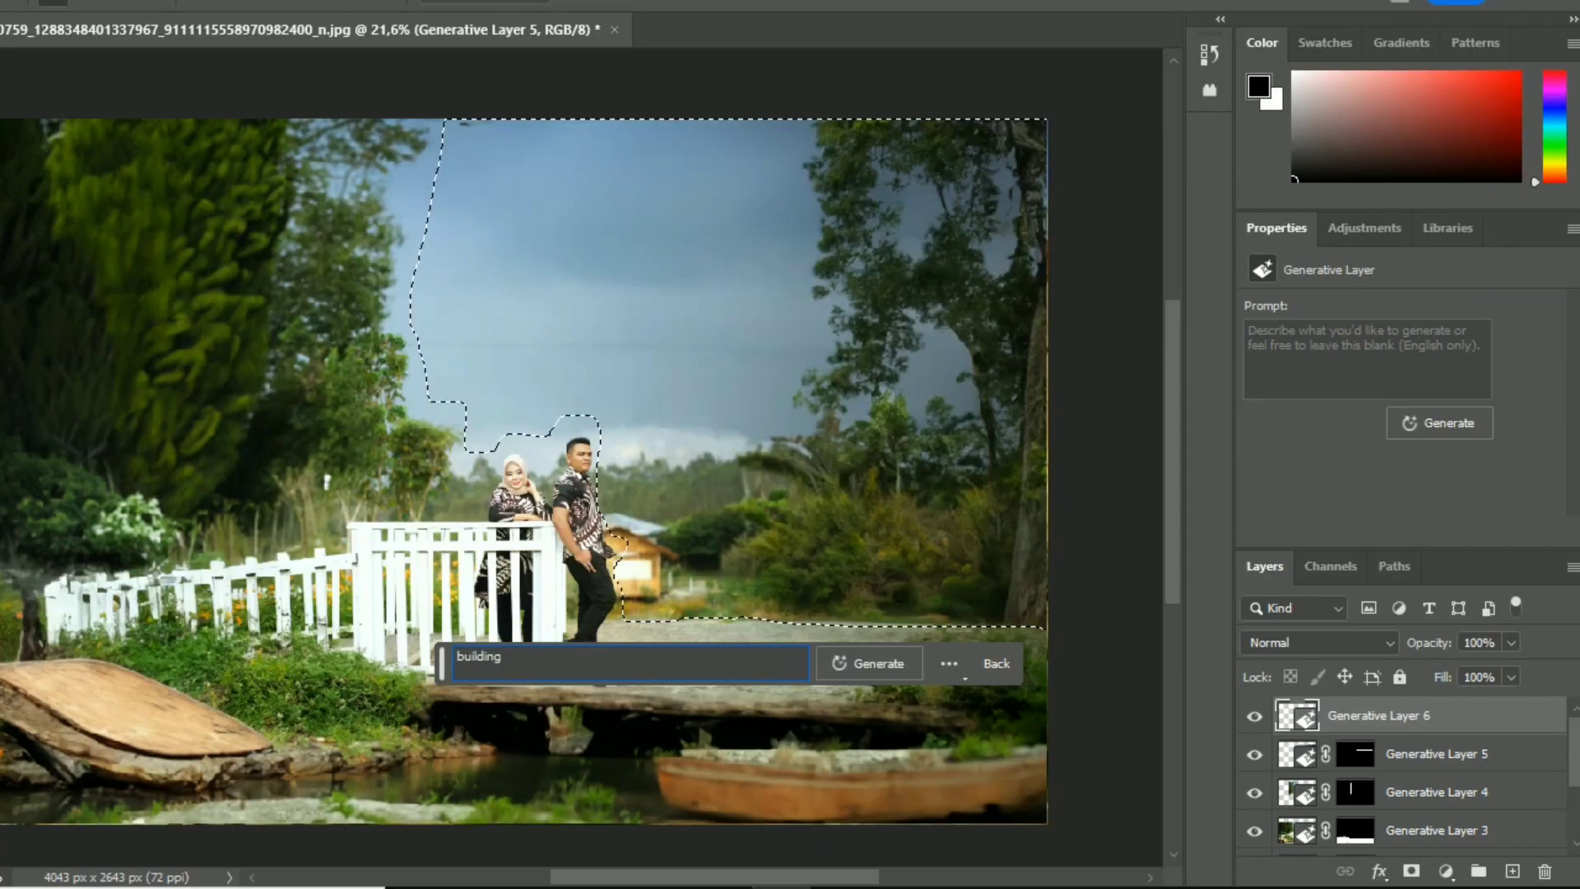
Run Generative Fill on the selected sky and trees with the prompt "building" and choose the first variation, the white columned building
key("Return")
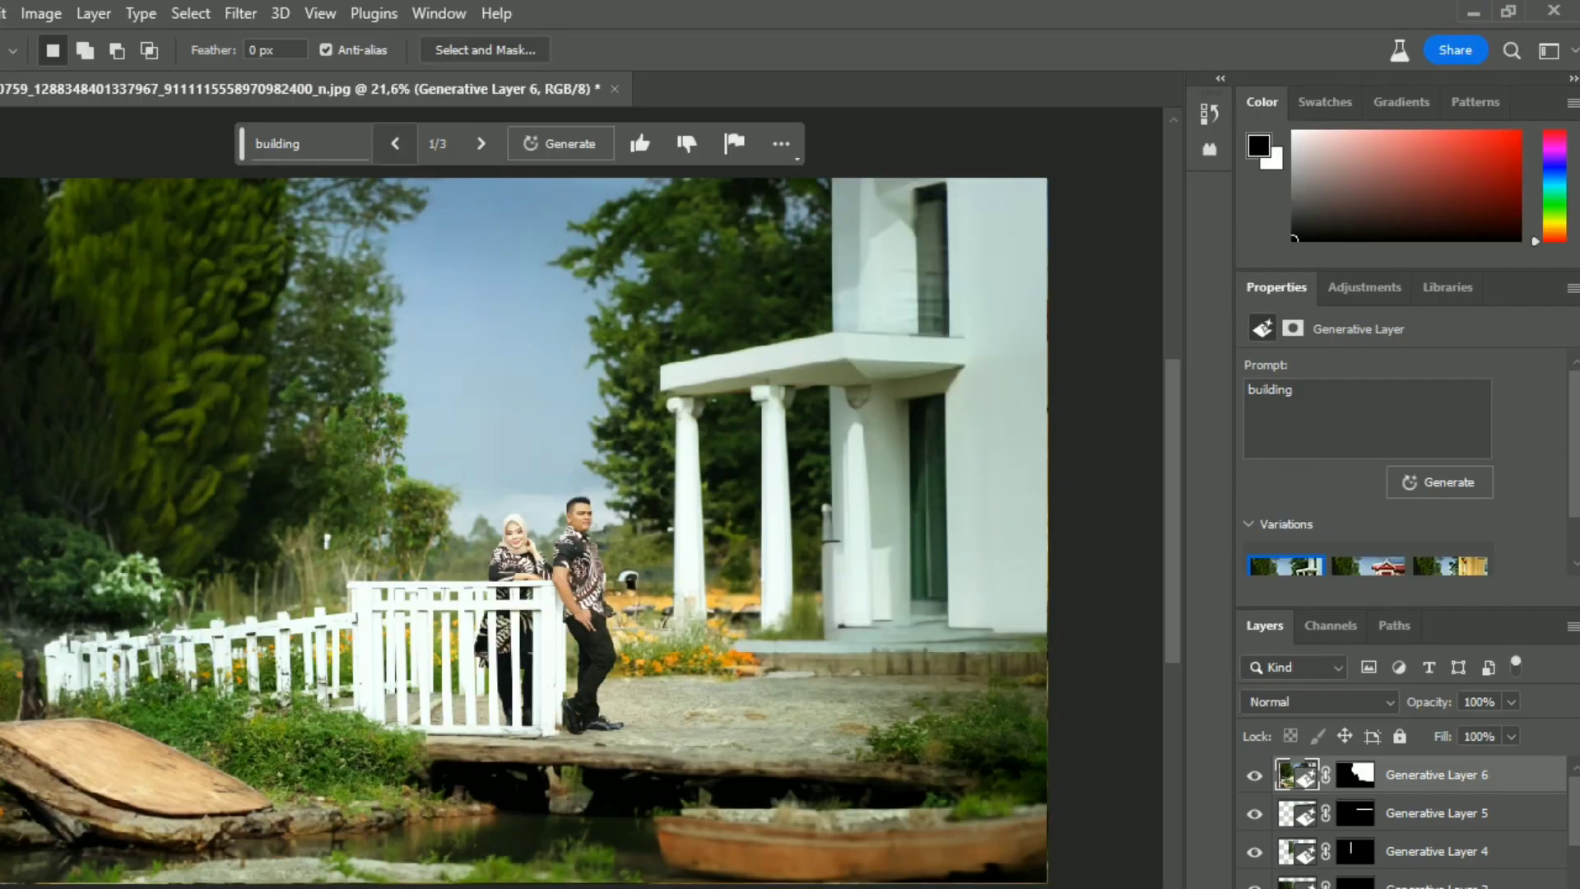
left_click(481, 84)
left_click(481, 84)
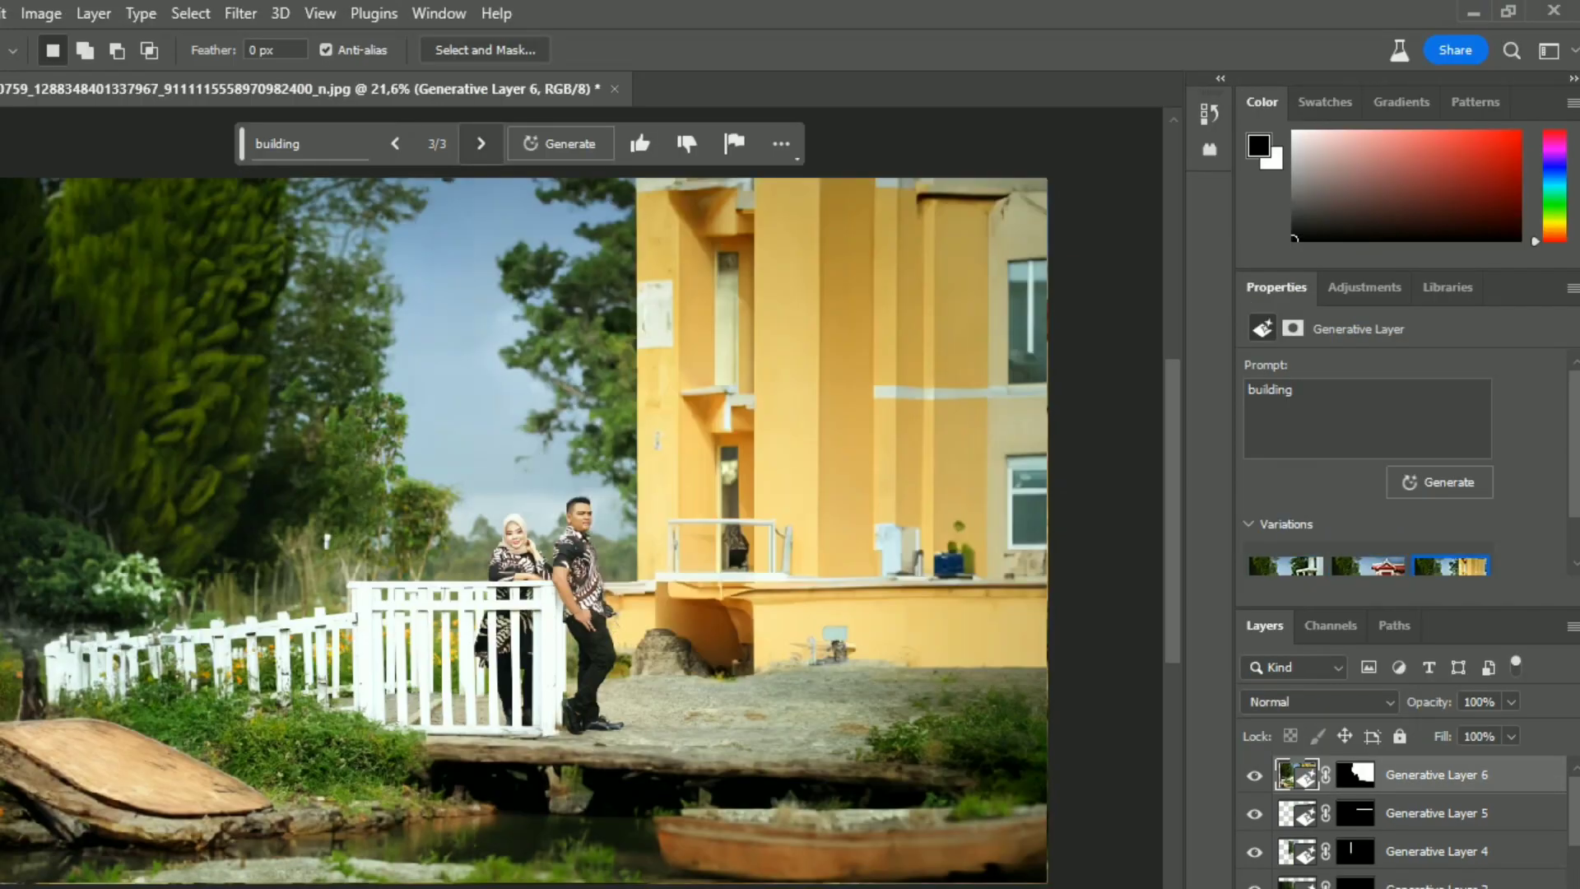
left_click(481, 144)
Lasso the distracting object beside the man and run Generative Fill with the prompt "remove"
scroll(870, 476, "up", 5)
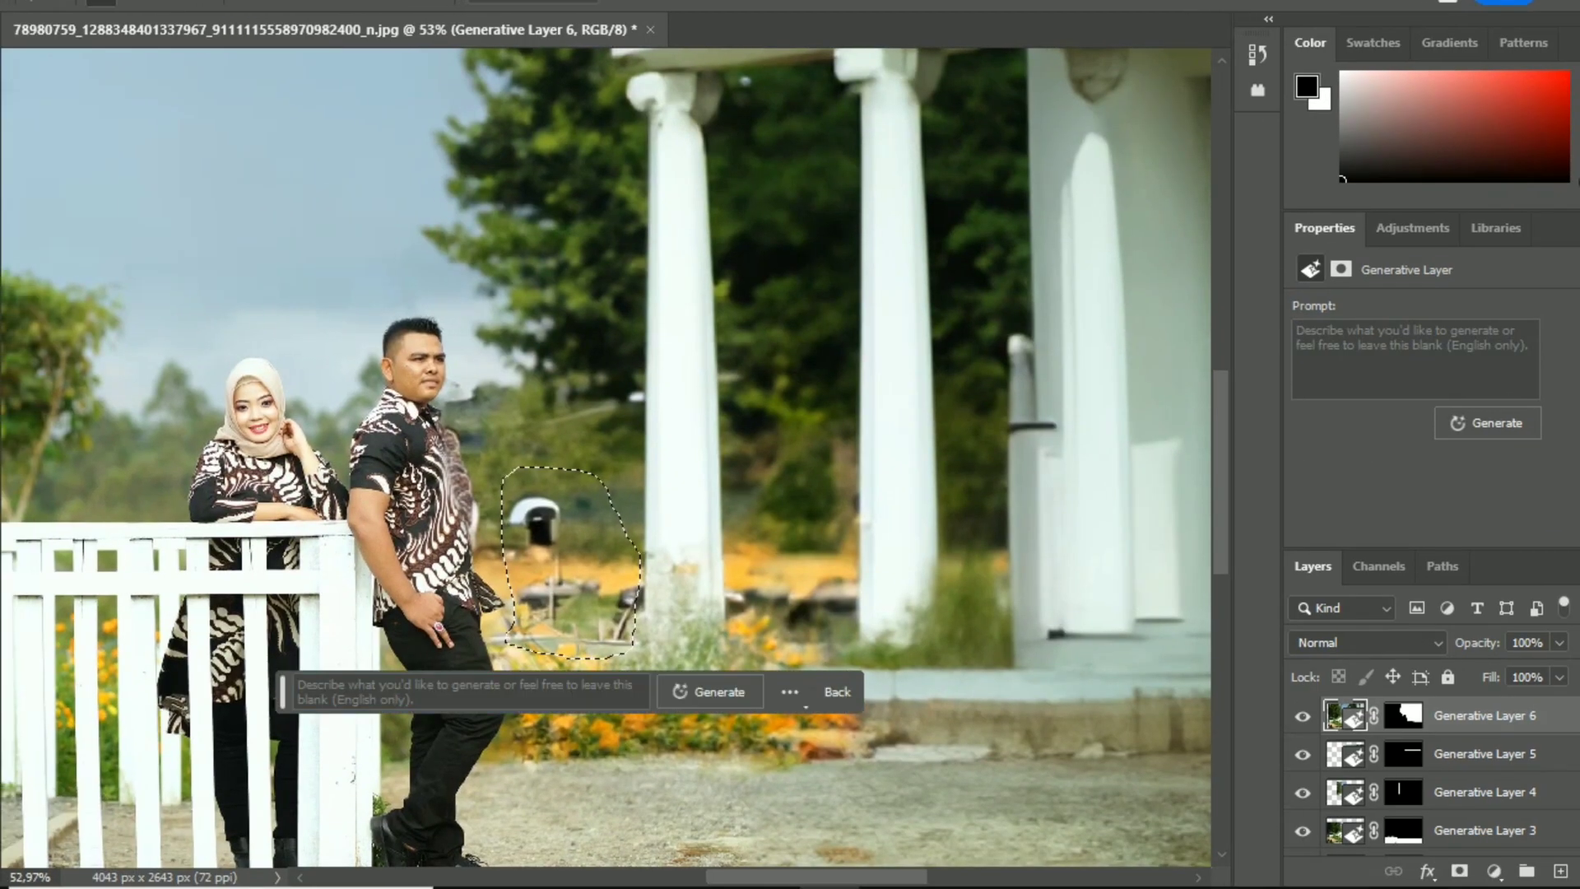
scroll(532, 587, "down", 5)
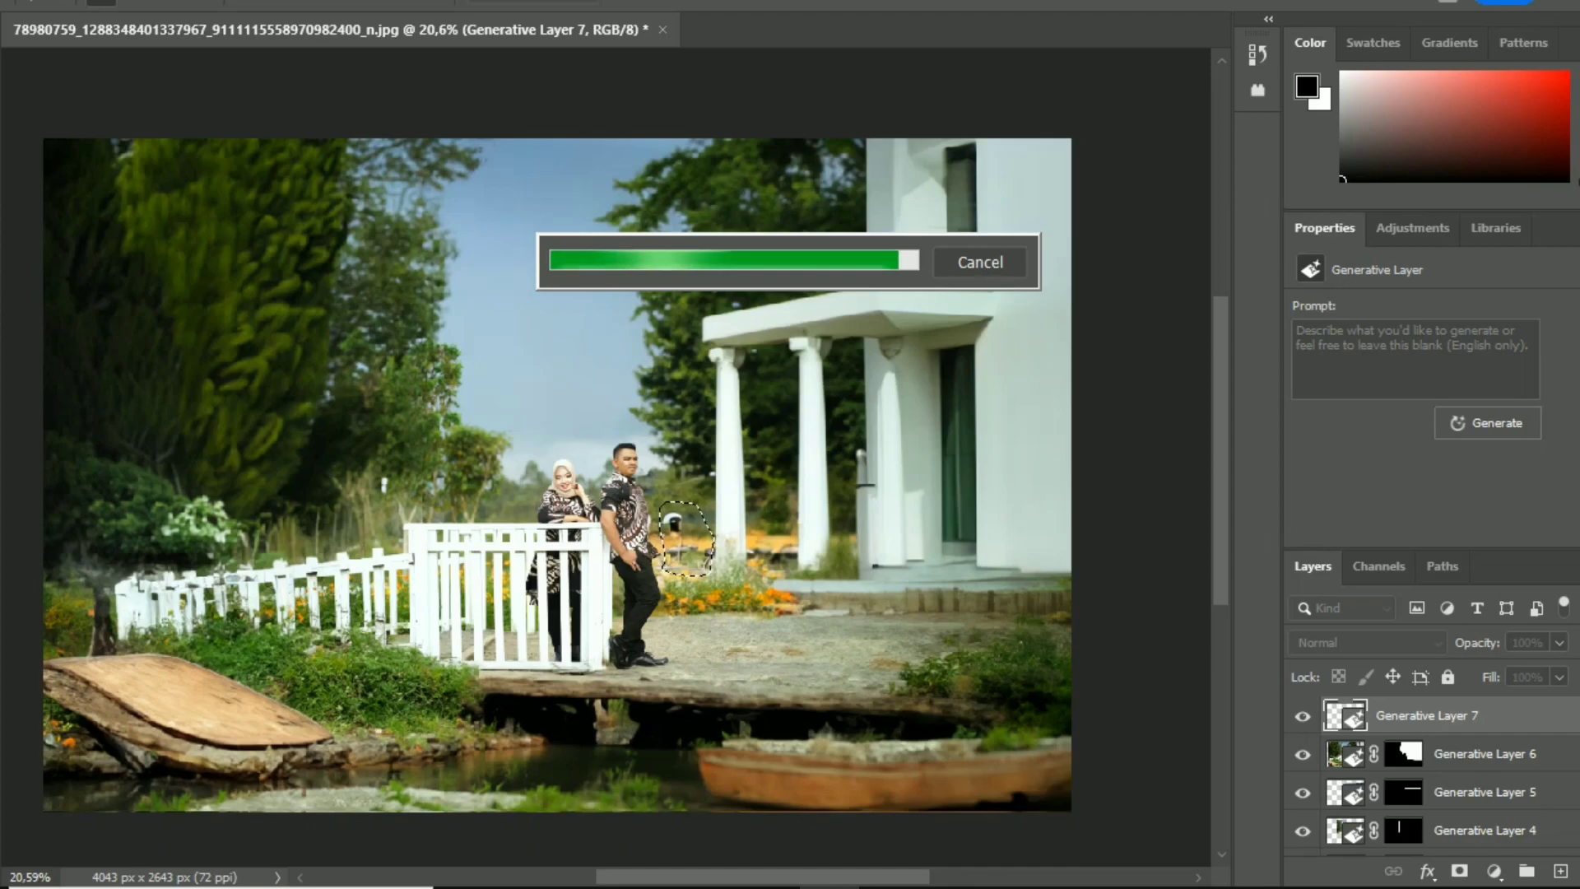
Select a rectangular strip about 1170 px wide along the ground before the building and run Generative Fill with the prompt "garden"
left_click_drag(775, 584, 1070, 653)
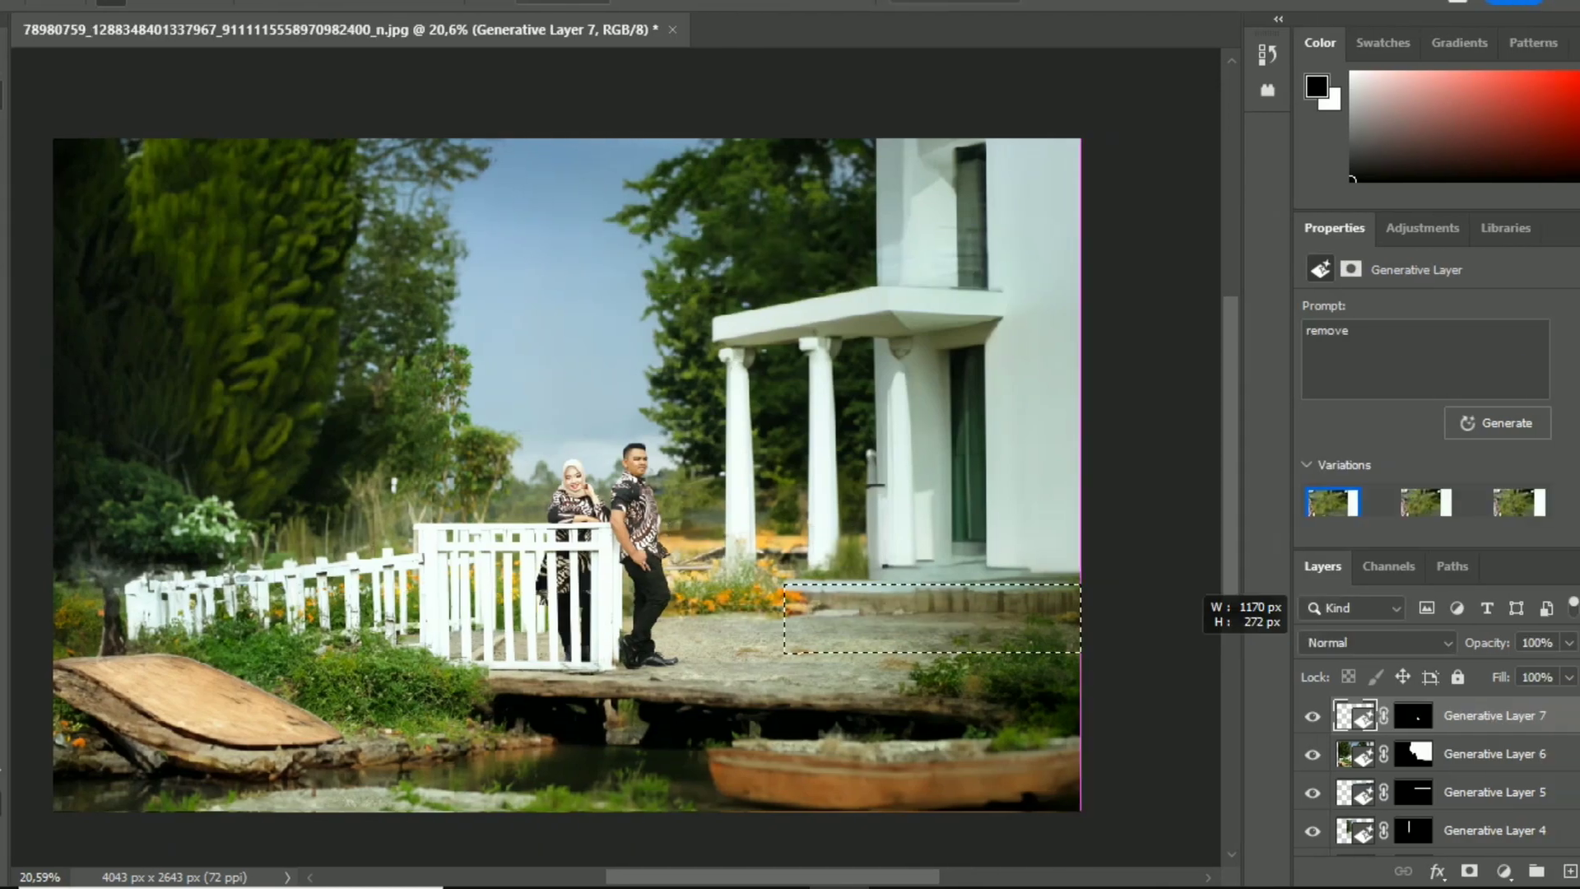
left_click_drag(1189, 653, 1189, 642)
left_click(723, 677)
type("grass")
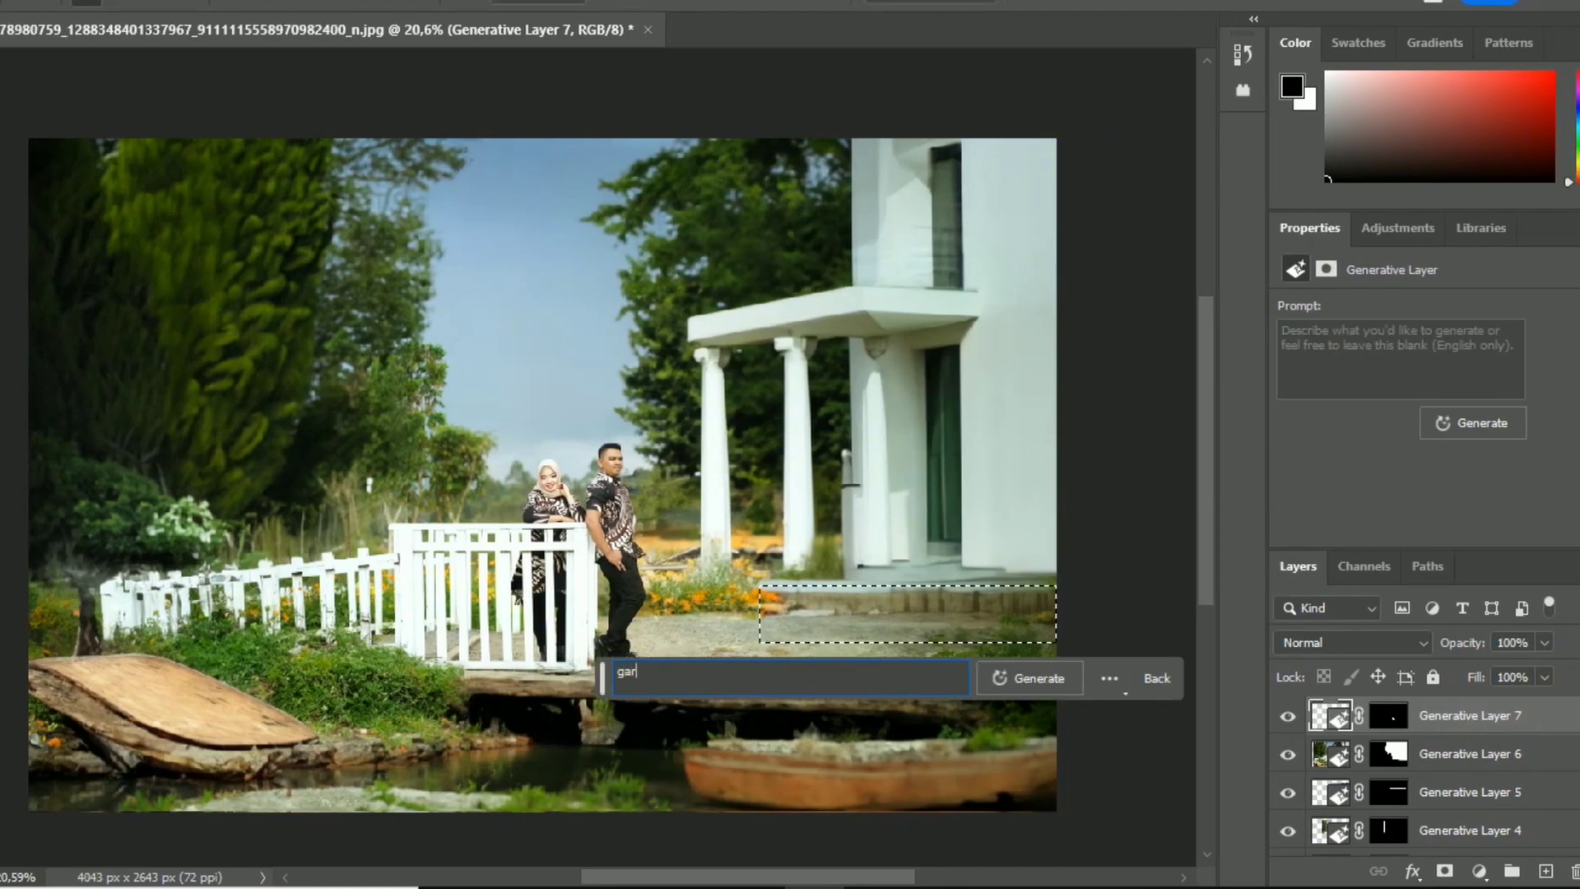
key("Return")
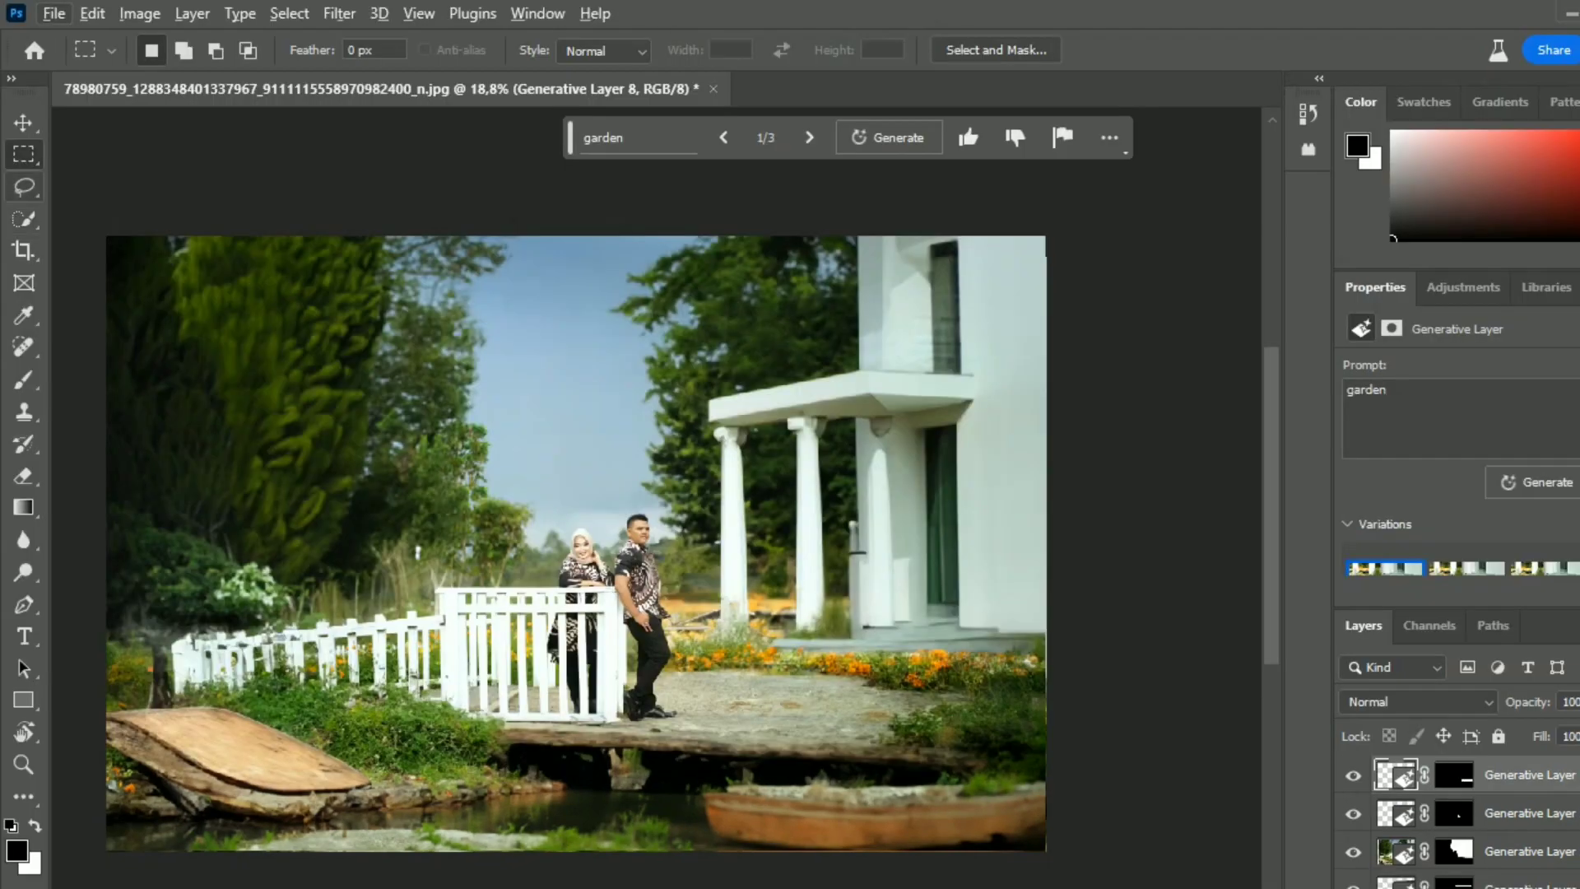
Lasso the sky and tree edges above the couple and run Generative Fill with the prompt "hills"
left_click(24, 187)
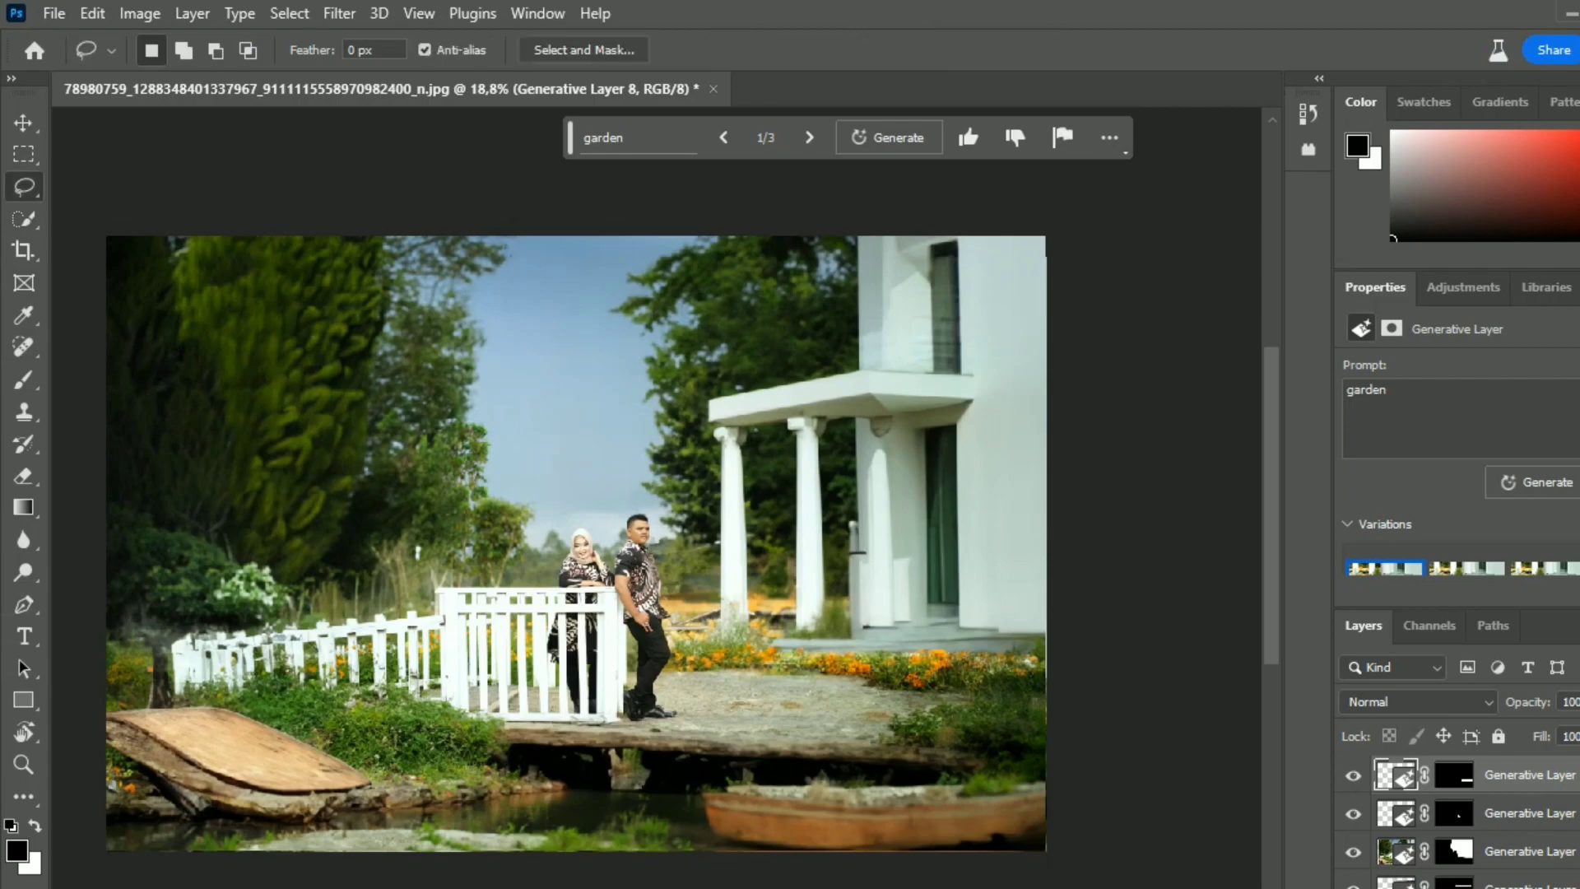
mouse_move(387, 239)
left_mouse_down()
mouse_move(388, 456)
mouse_move(475, 536)
left_mouse_up()
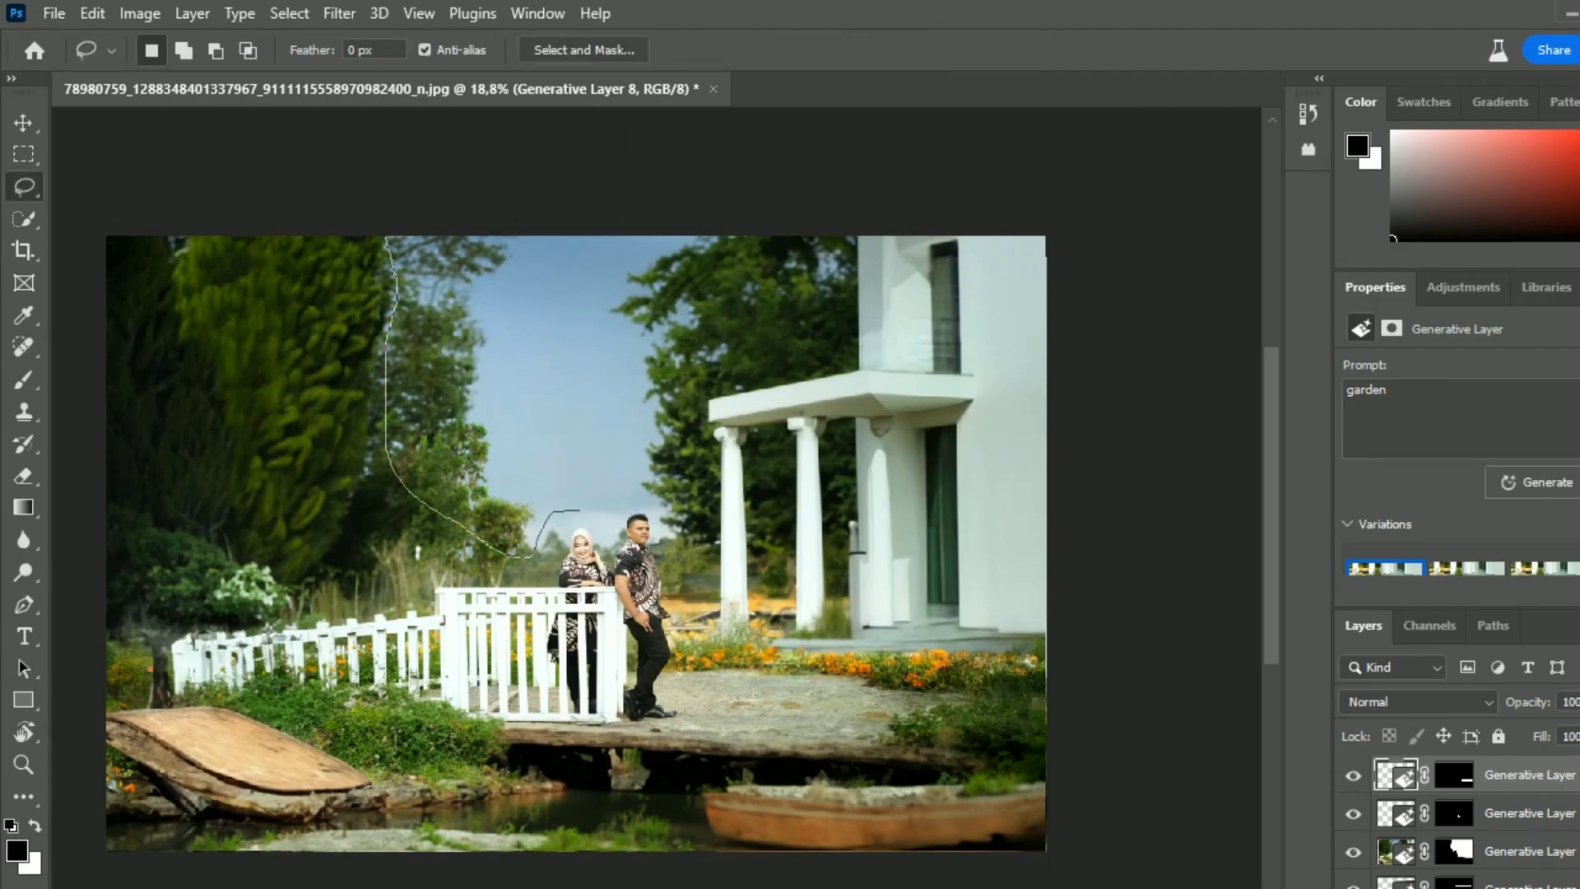
mouse_move(695, 491)
left_mouse_down()
mouse_move(658, 457)
mouse_move(652, 392)
mouse_move(732, 236)
mouse_move(493, 236)
left_mouse_up()
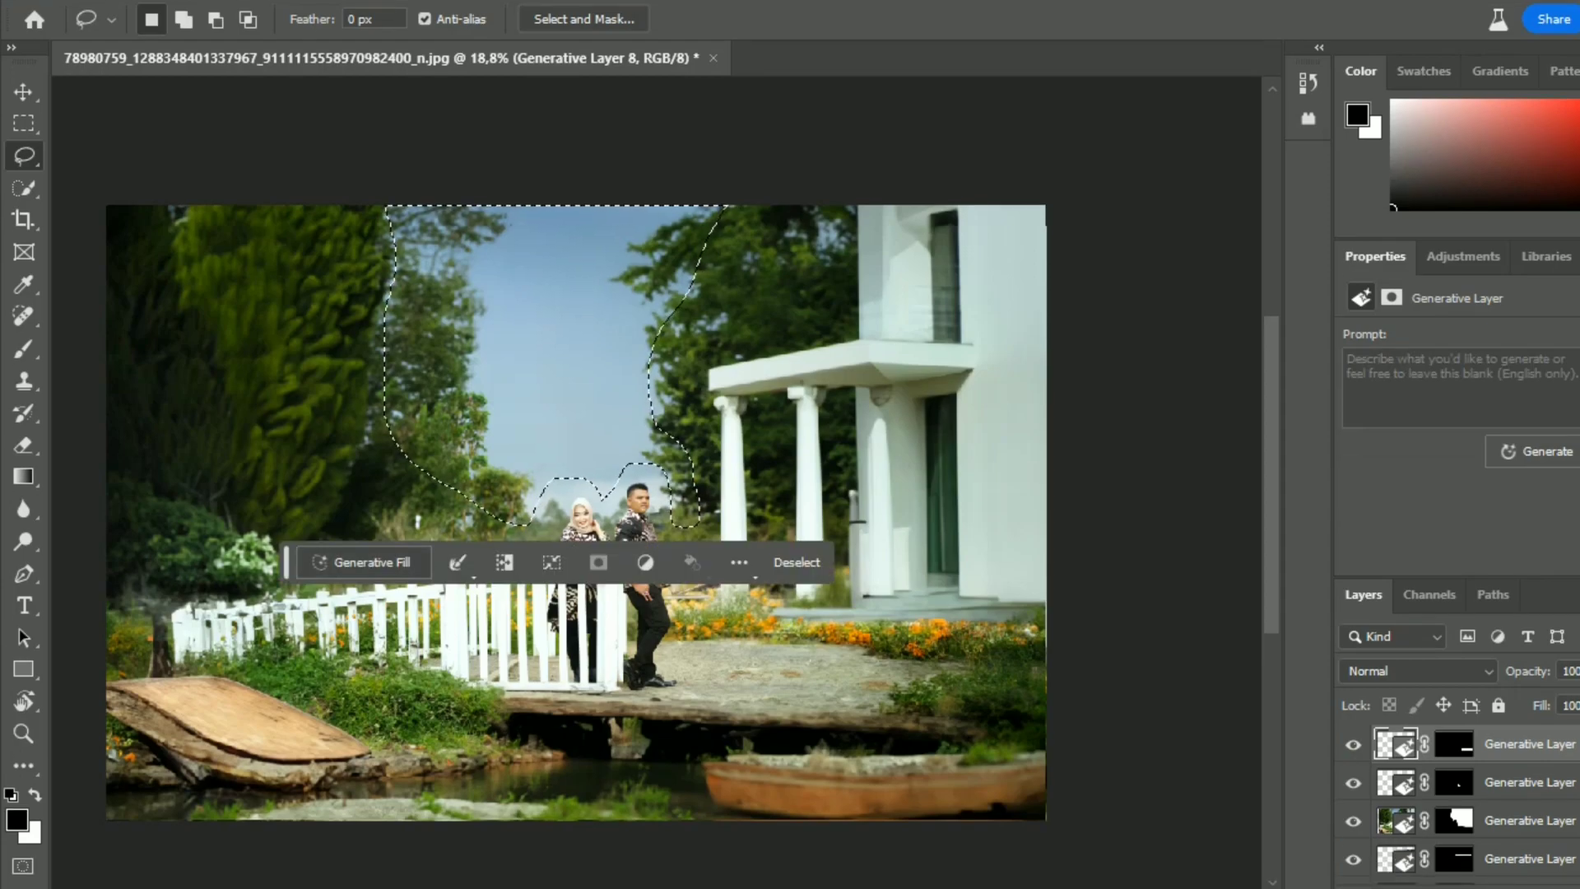
left_click(364, 594)
type("hills")
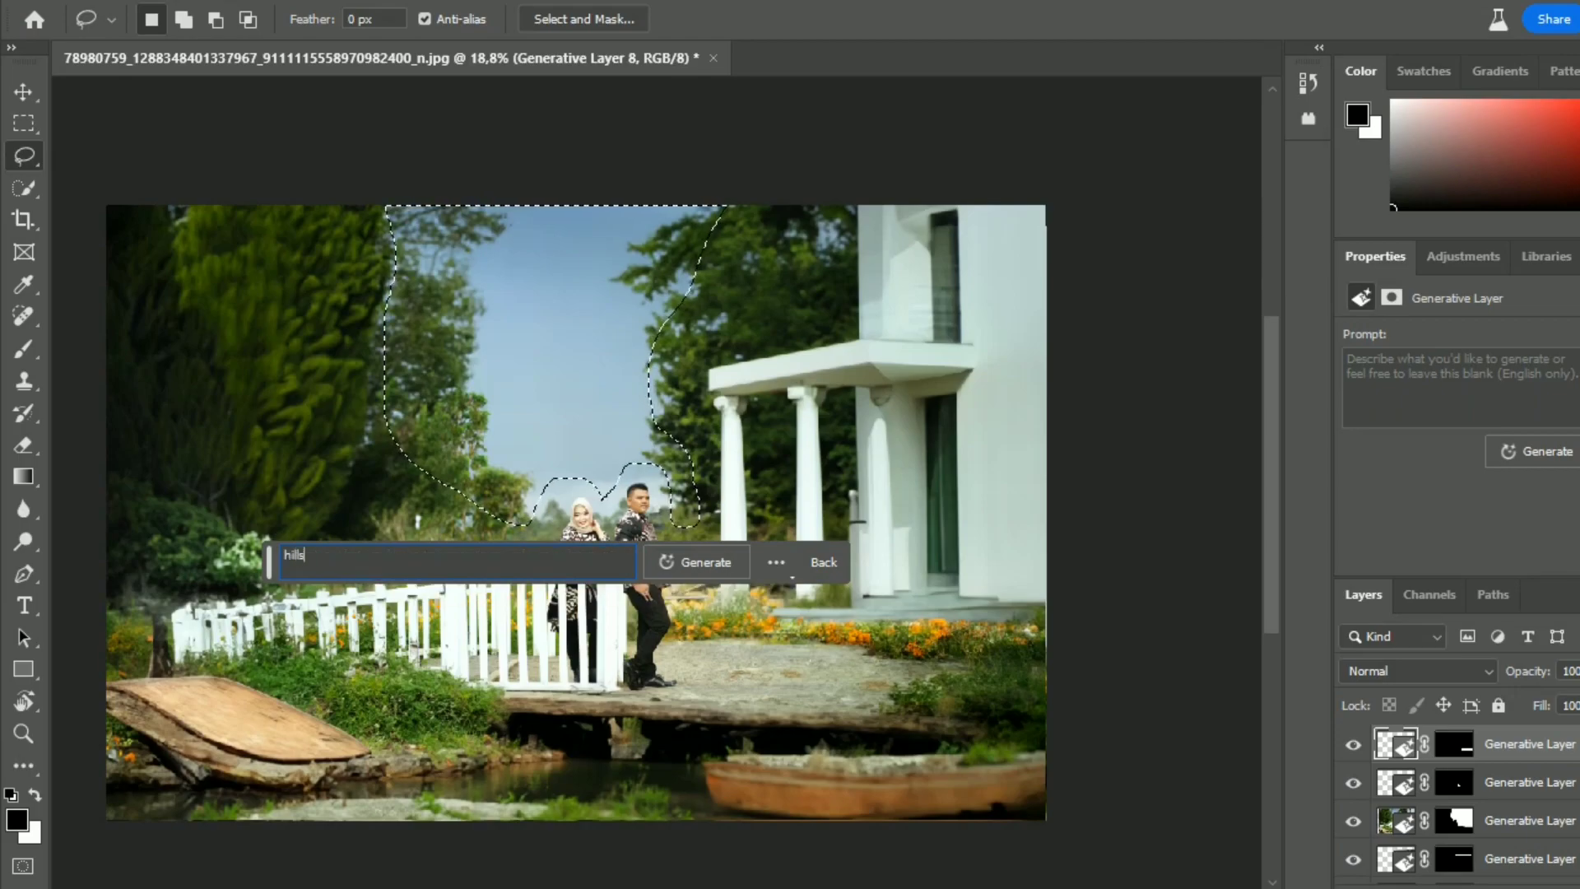
key("Return")
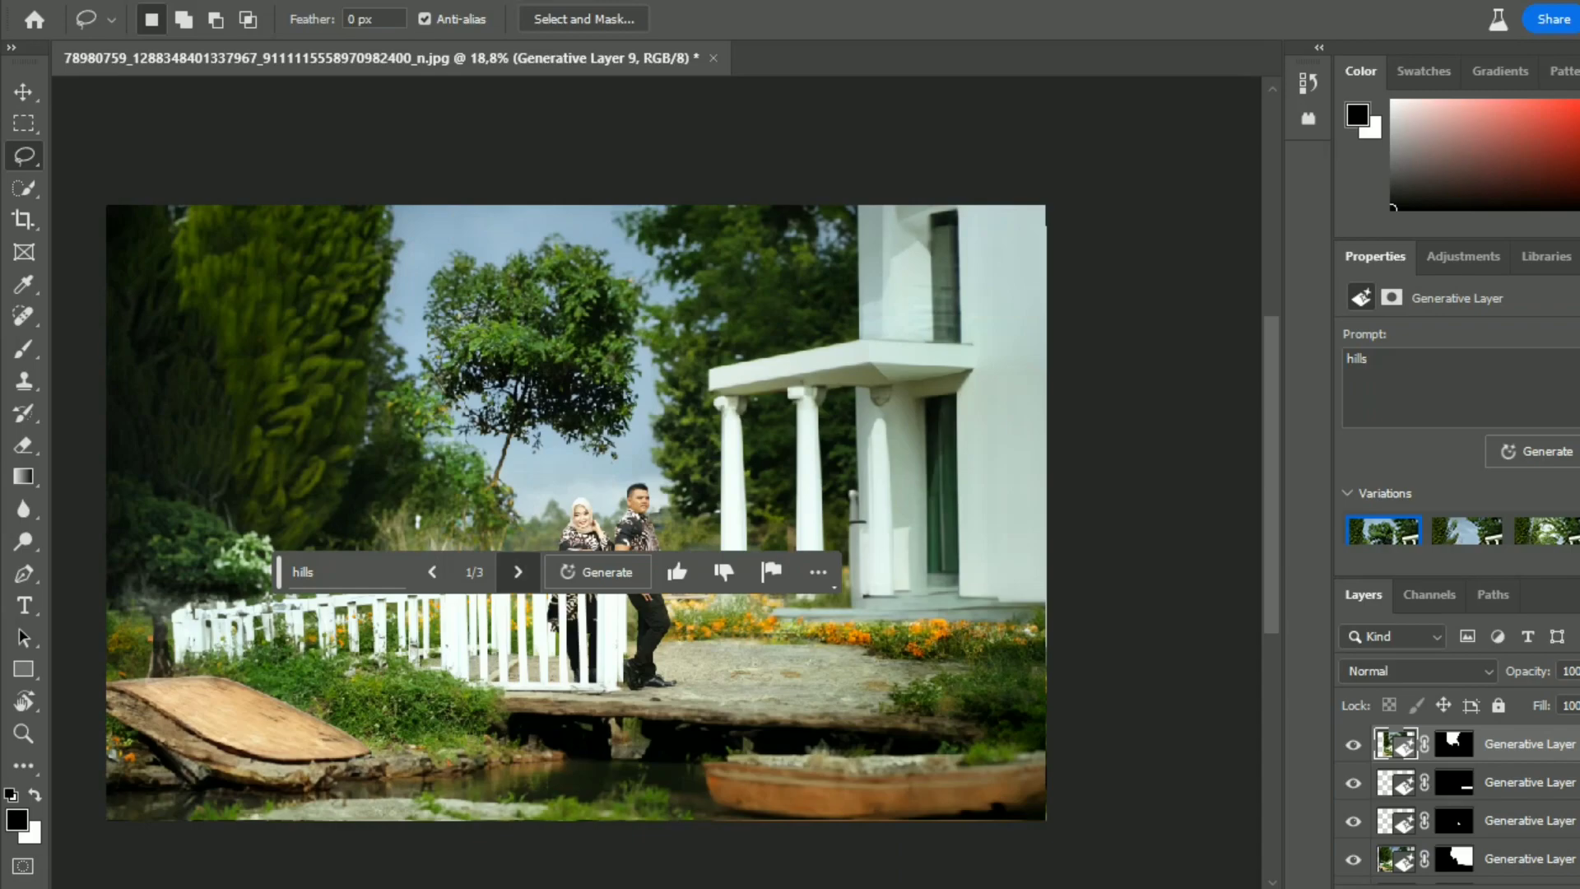
Go through the hills variations, choose the second one, and toggle its layer's visibility to compare the photo with and without it
left_click(518, 571)
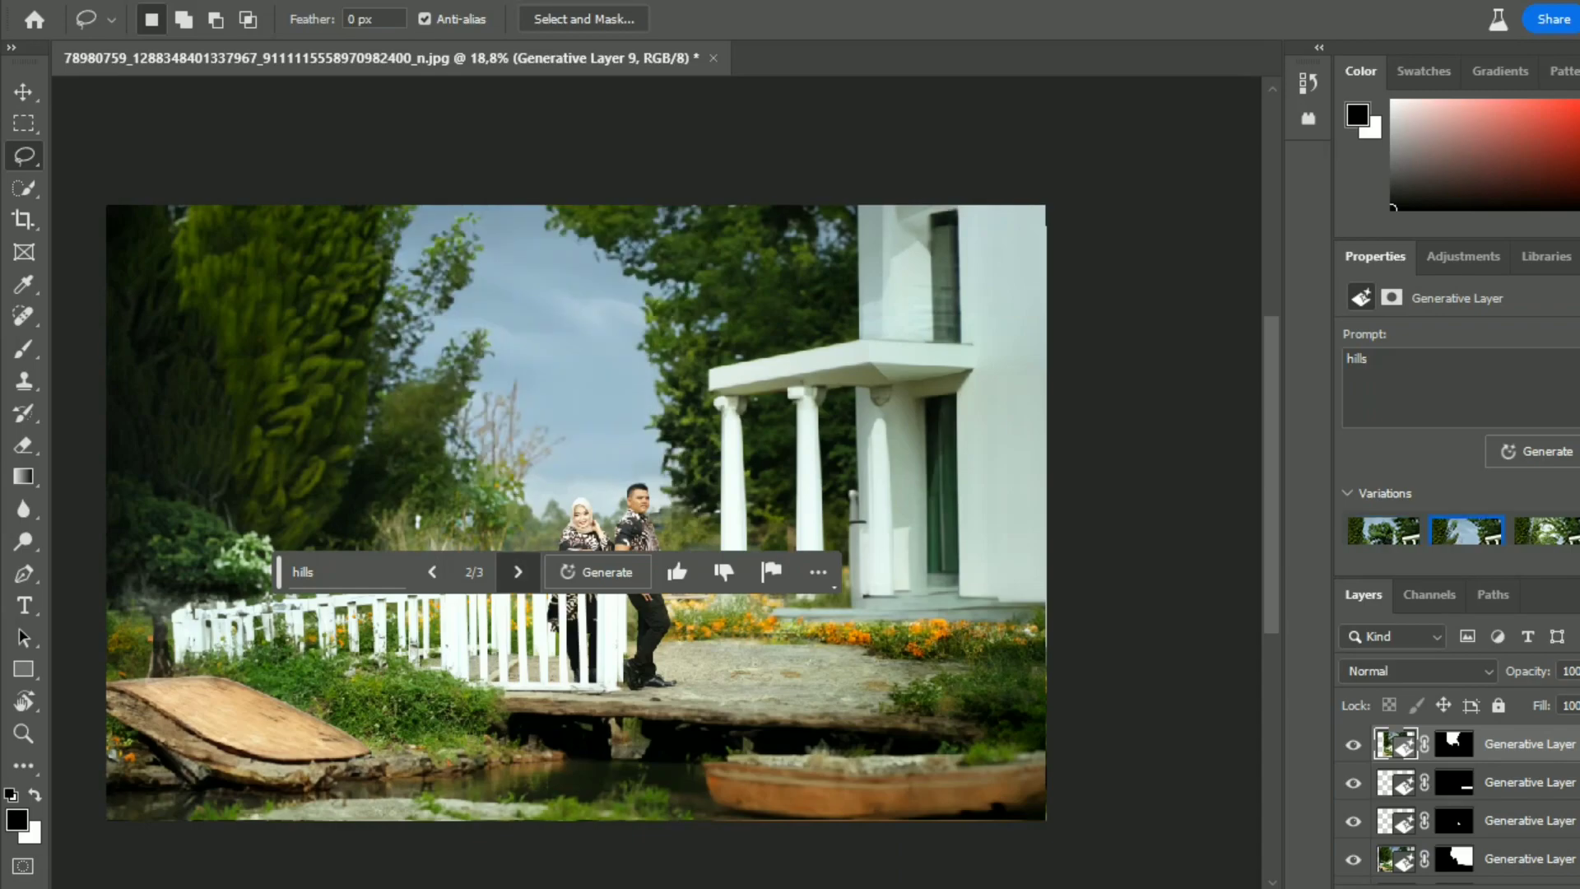
left_click(518, 571)
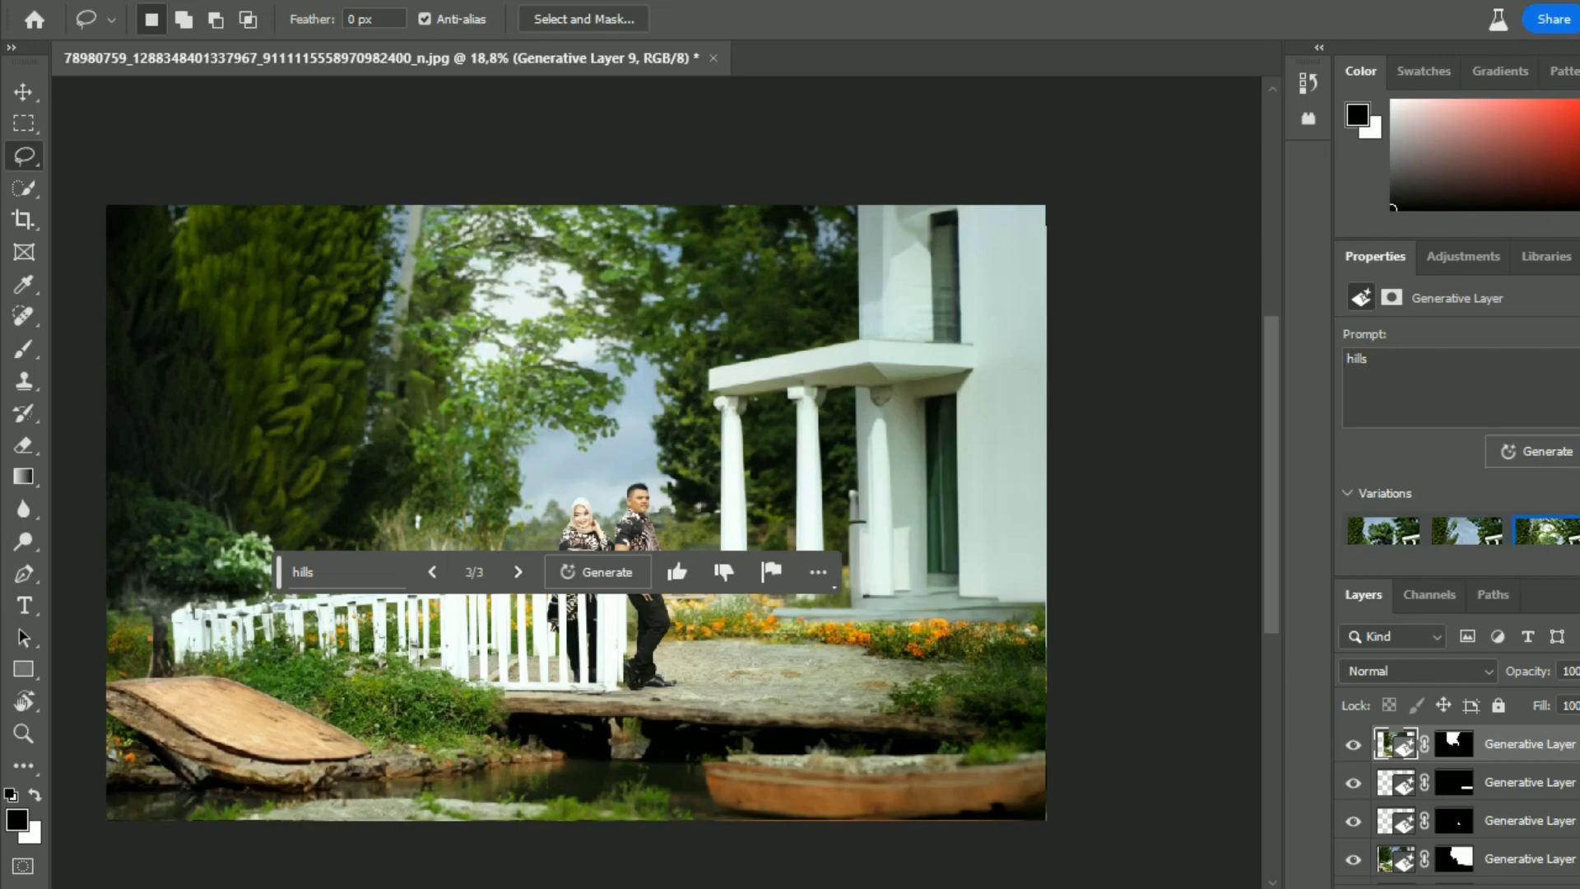
left_click(432, 571)
left_click_drag(279, 572, 642, 159)
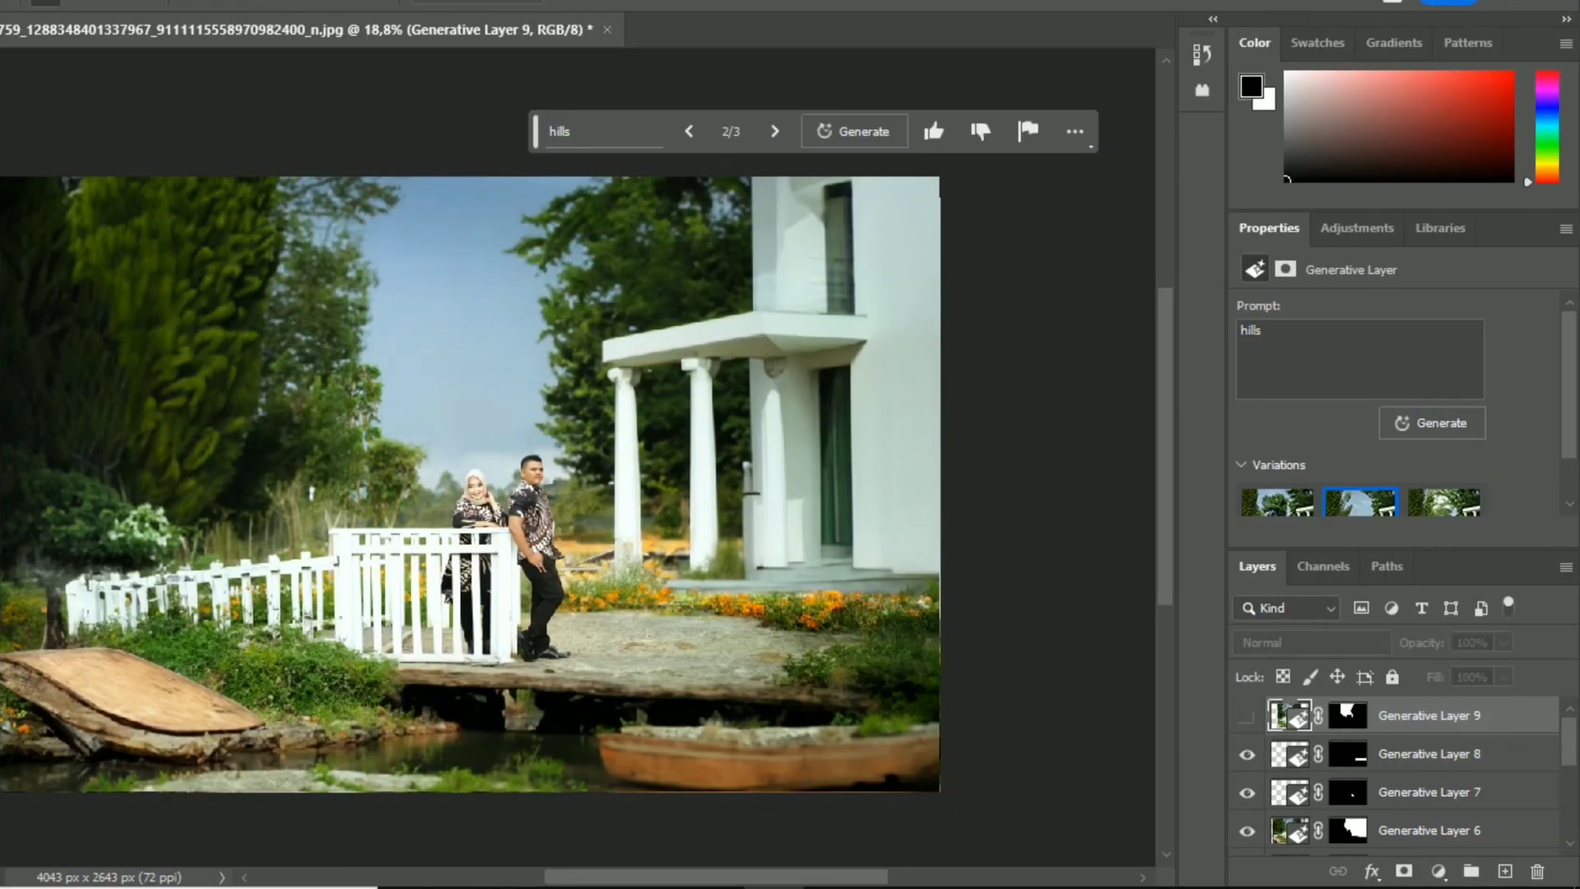
left_click(1246, 716)
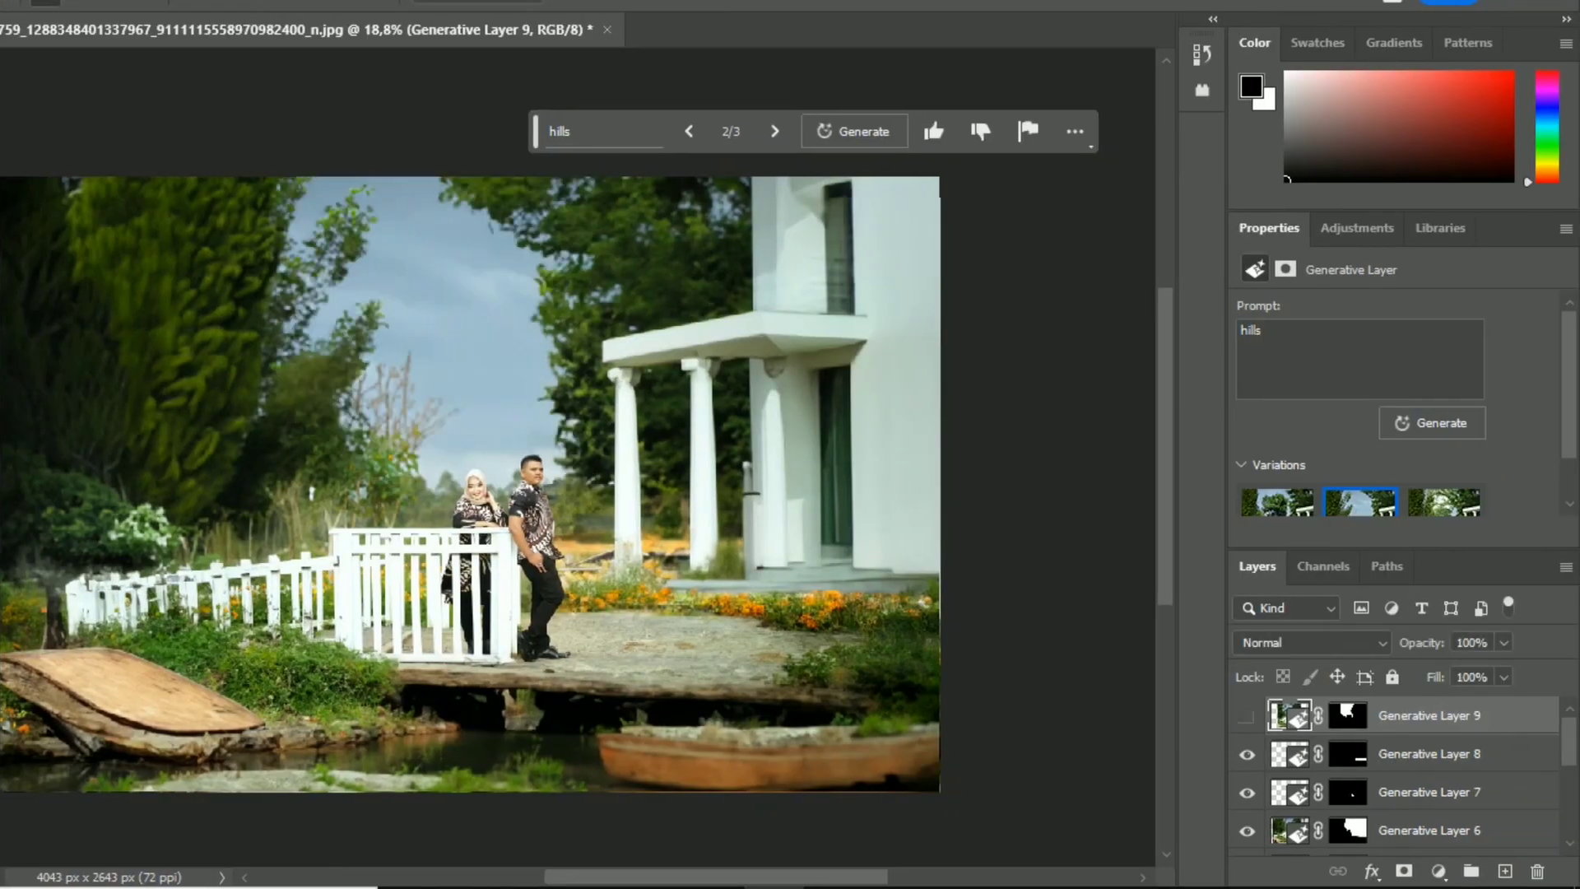
left_click(1246, 716)
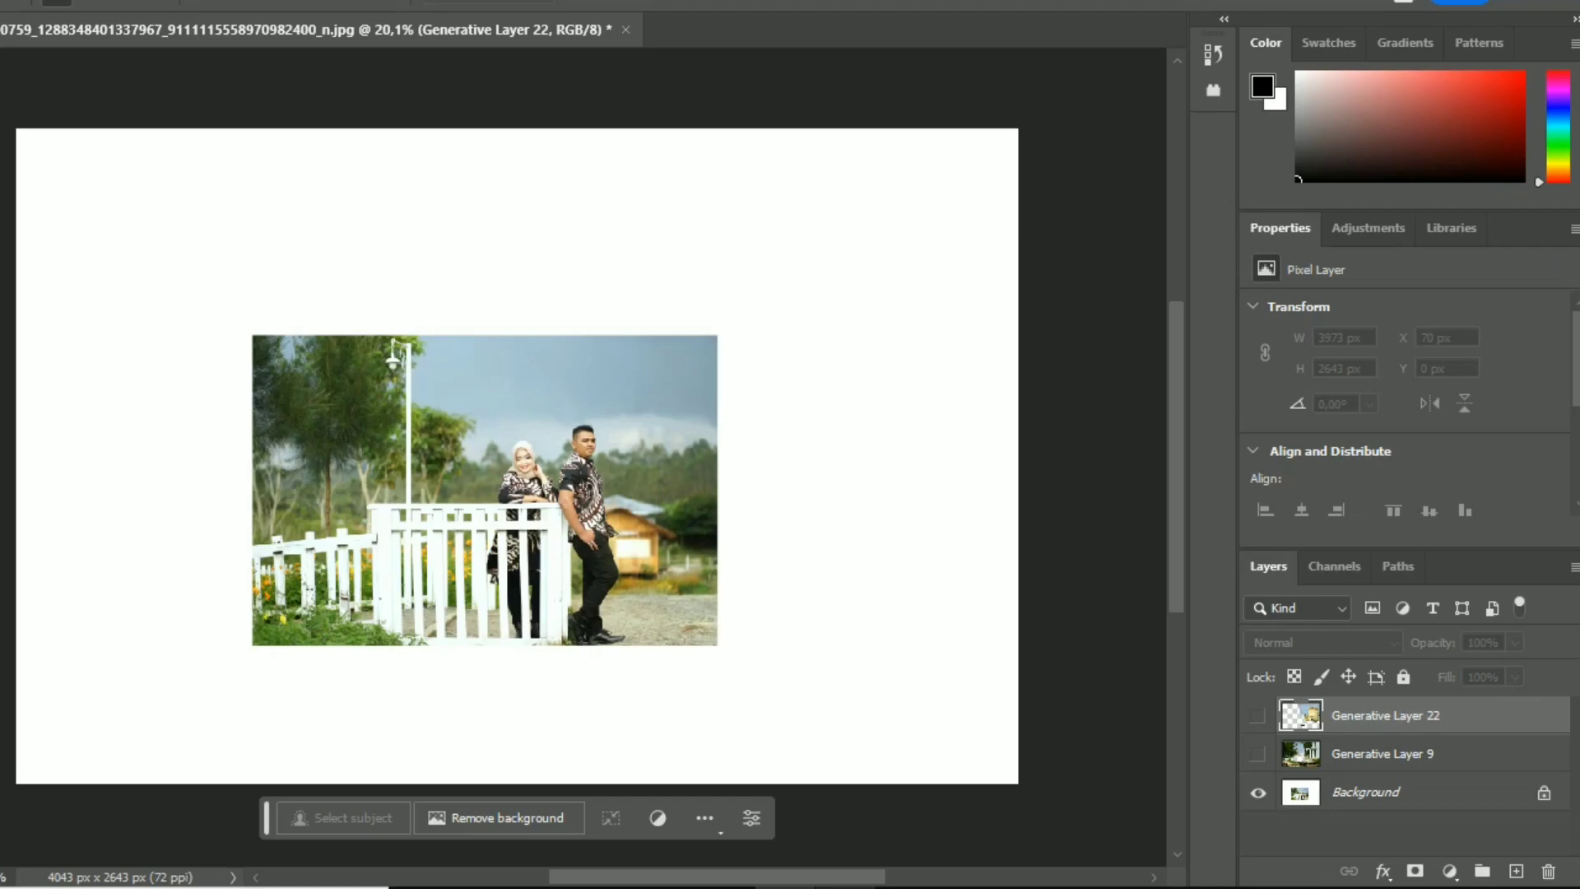
Frame the original photo on its white canvas and show Generative Layer 9 and Generative Layer 22 over it
scroll(762, 481, "up", 1)
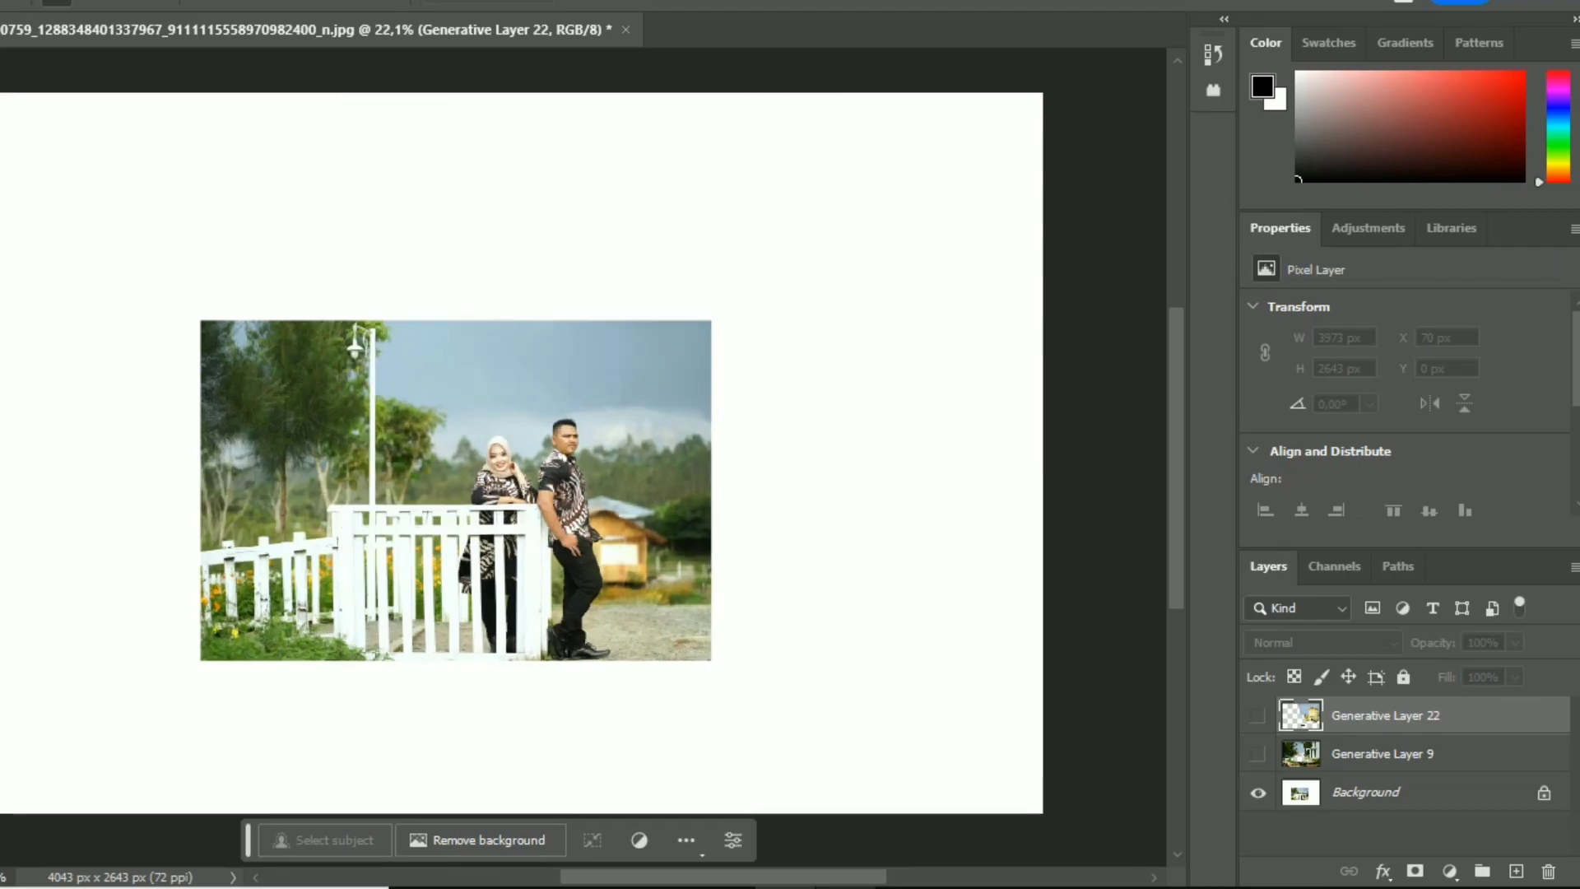
left_click_drag(762, 482, 839, 468)
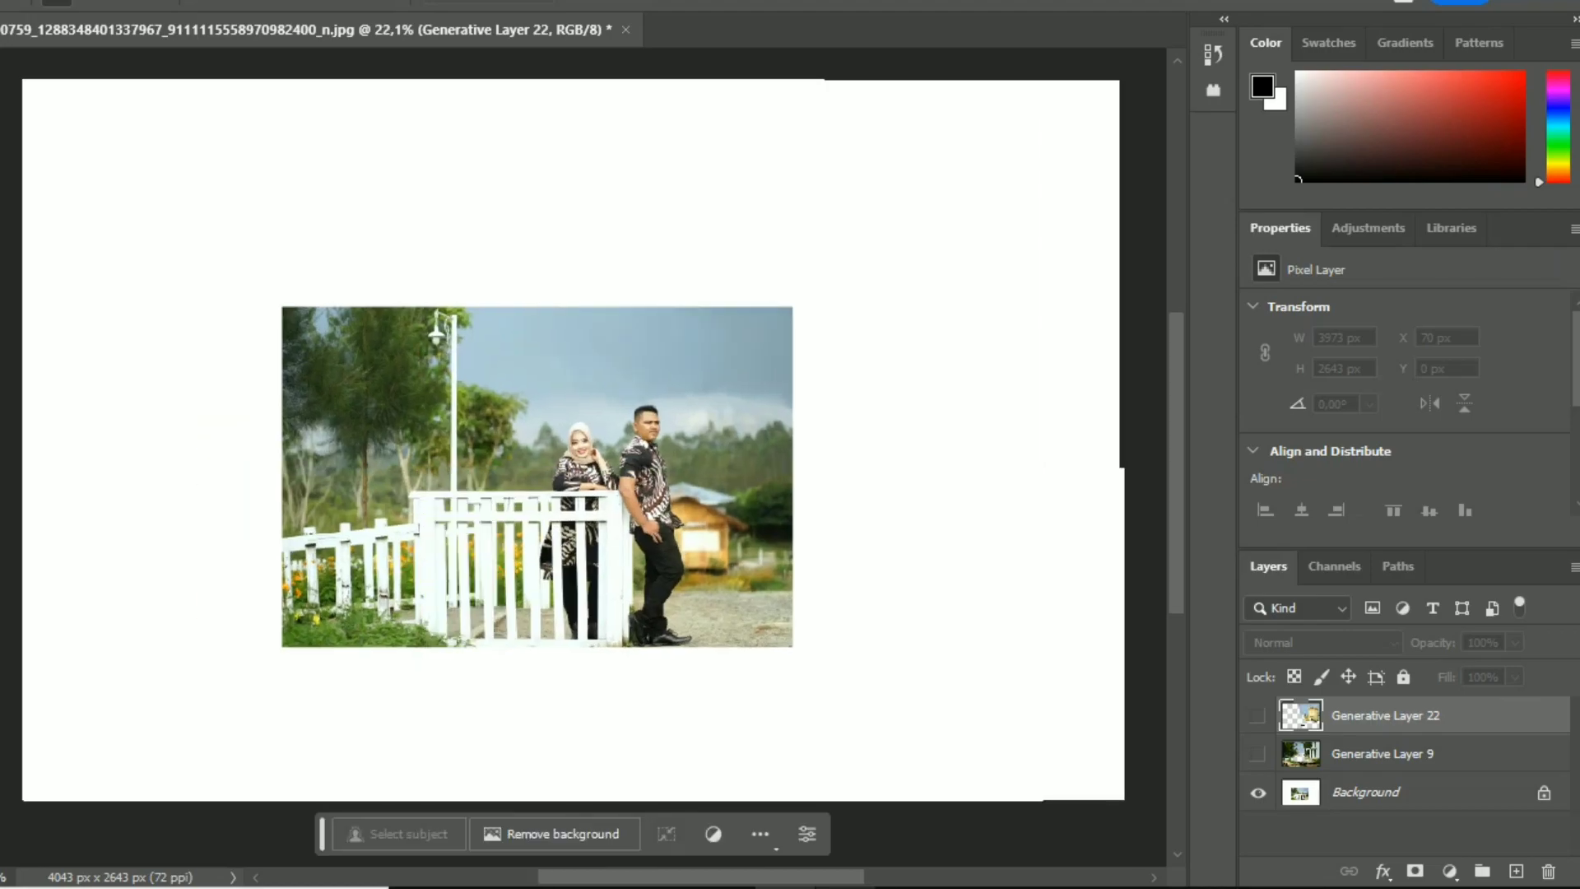
left_click(1258, 754)
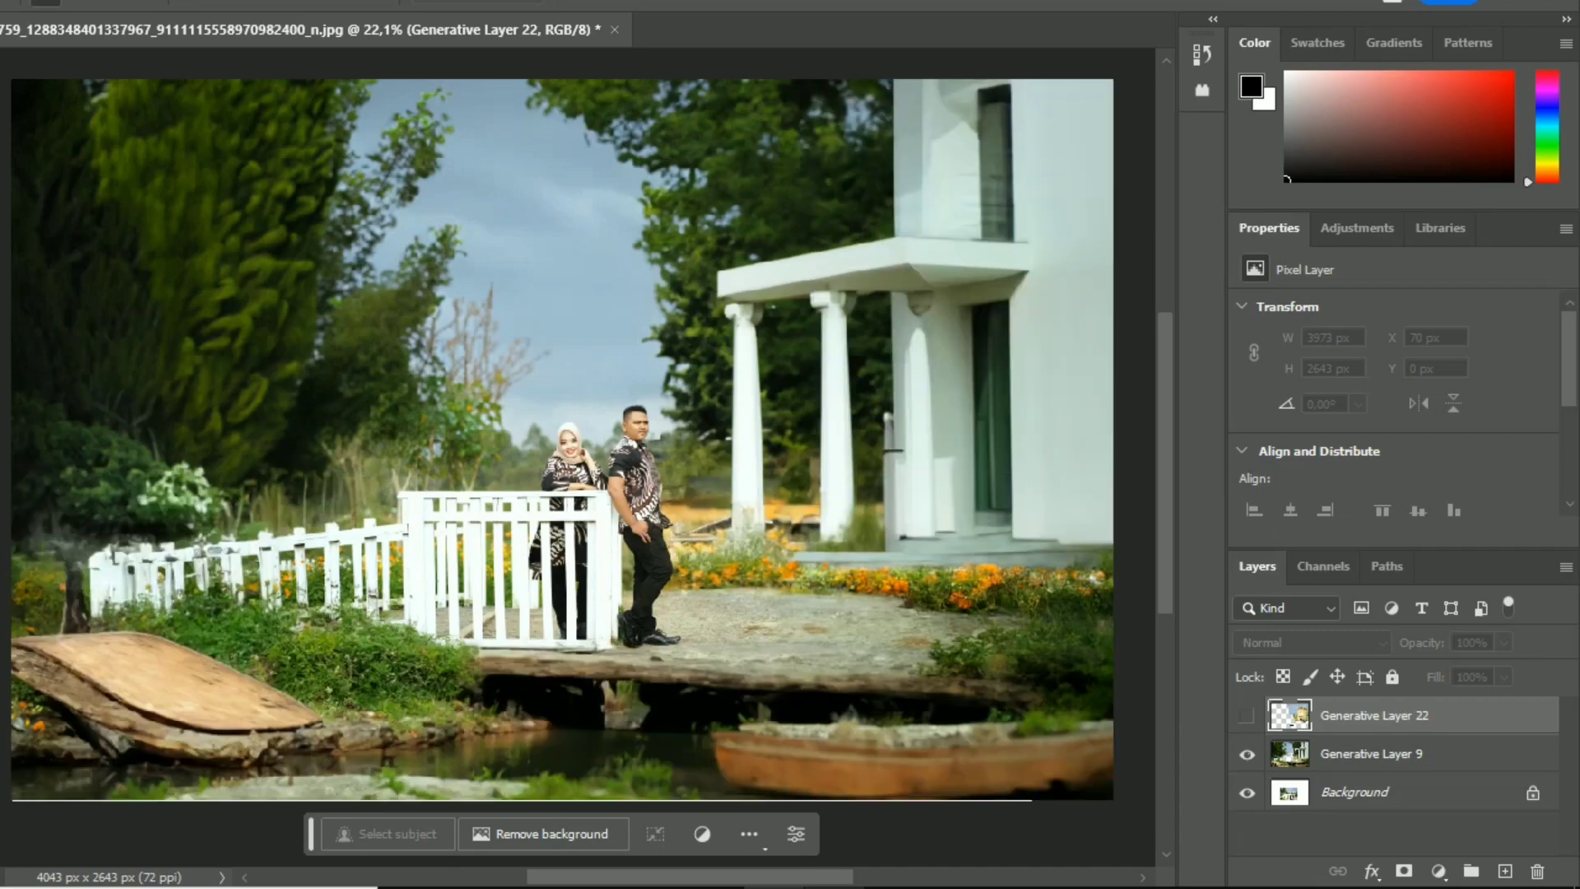
left_click(1246, 716)
left_click(1246, 716)
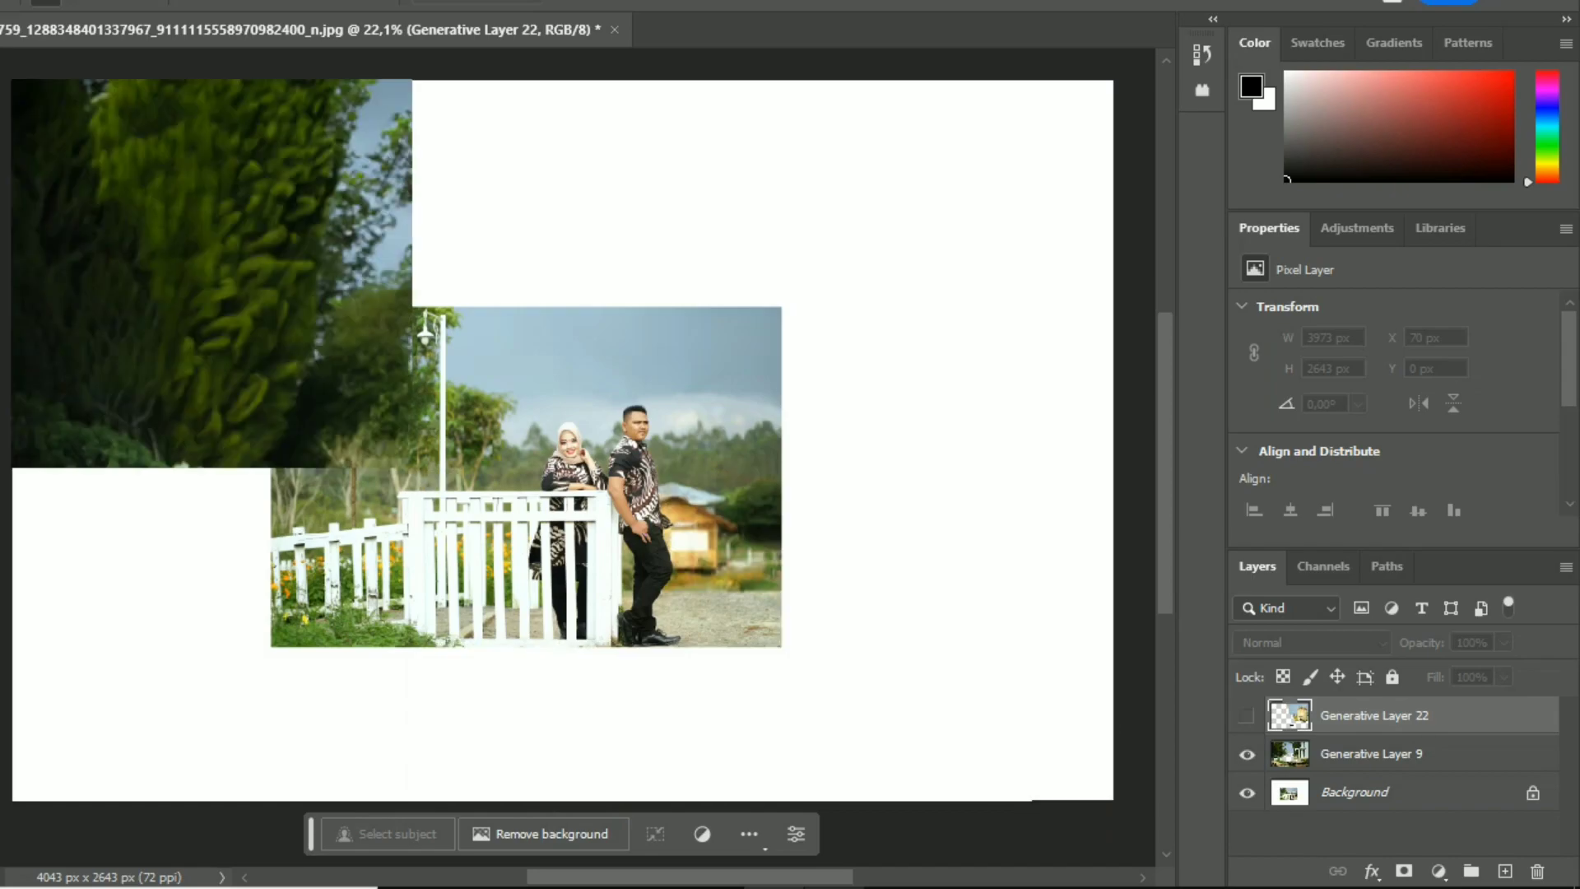
left_click(1247, 716)
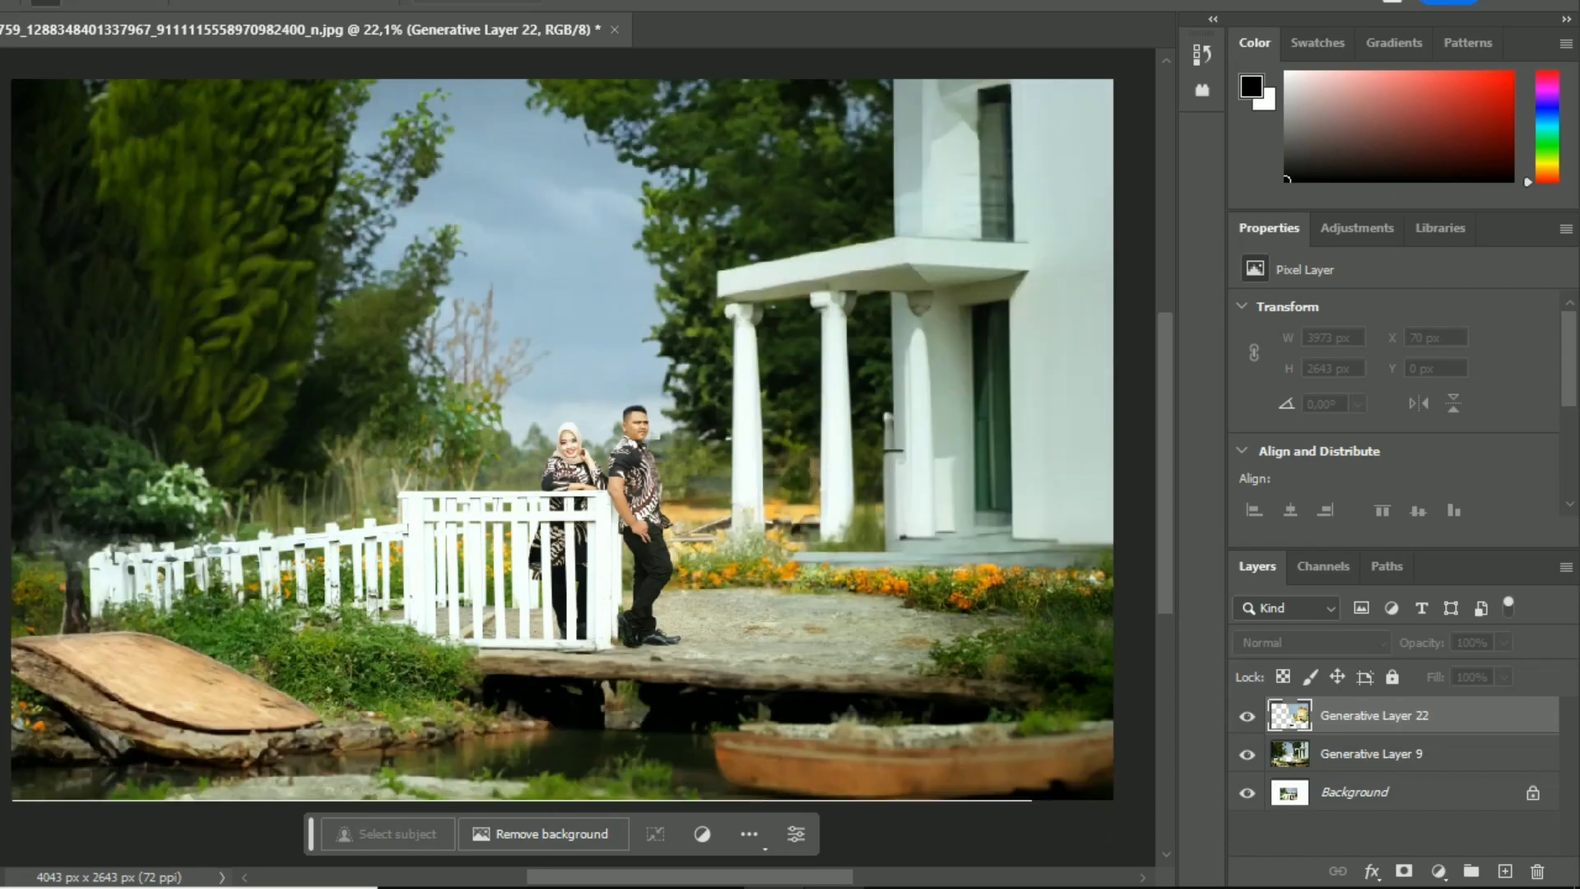
Toggle the two generative layers to compare the original photo with the white-building and castle-tower versions, leaving both layers shown
left_click(1247, 716)
left_click(1246, 716)
left_click(1247, 754)
left_click(1246, 754)
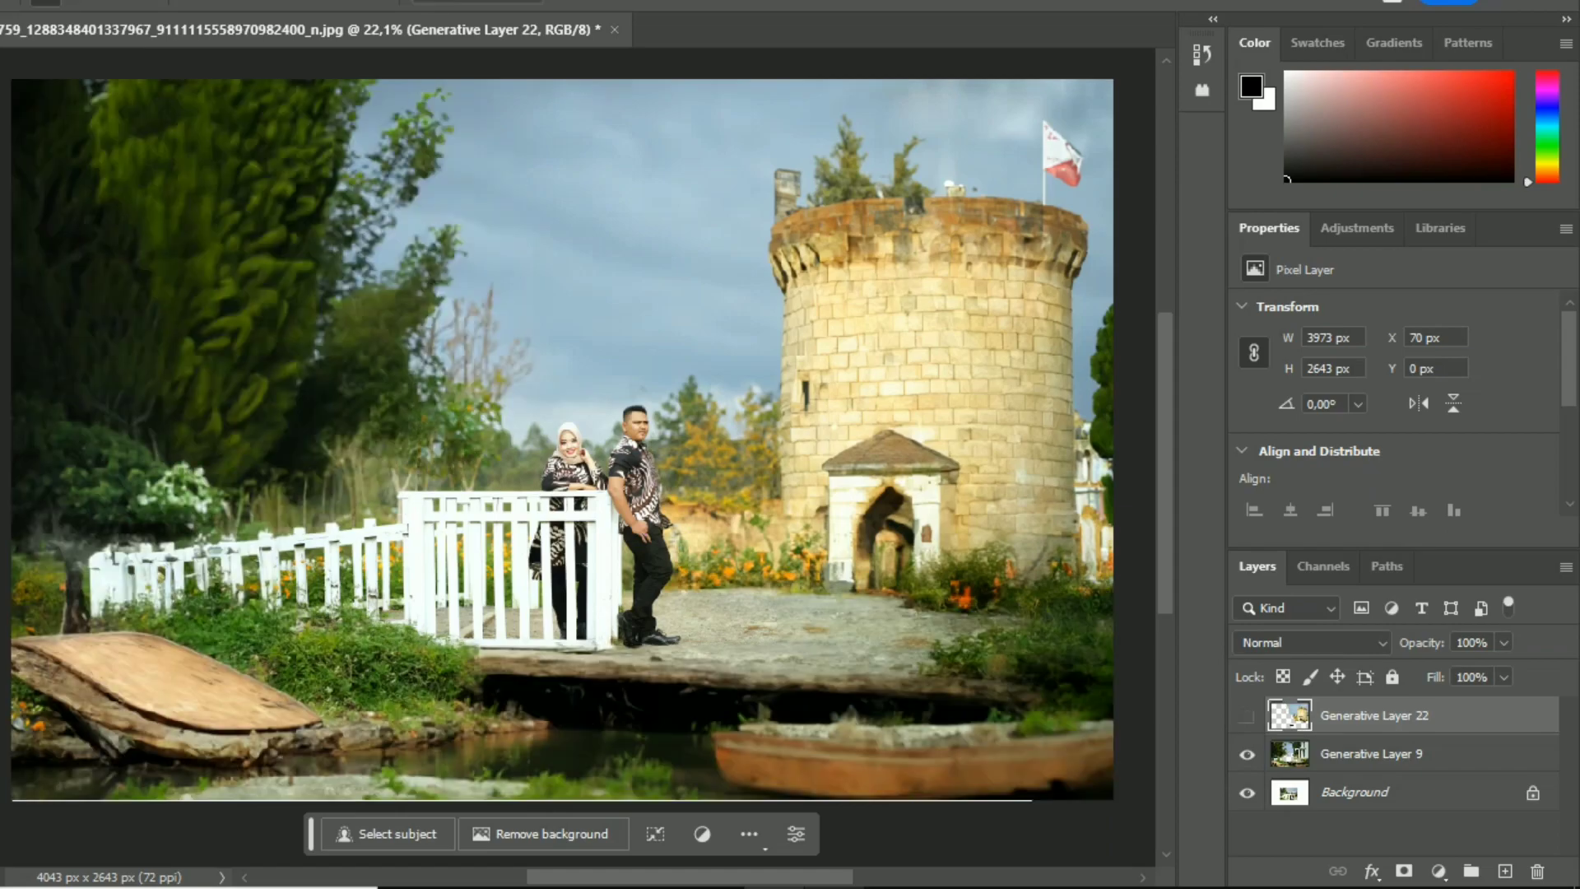
left_click(1247, 716)
left_click(1246, 716)
left_click(1247, 716)
left_click(1246, 754)
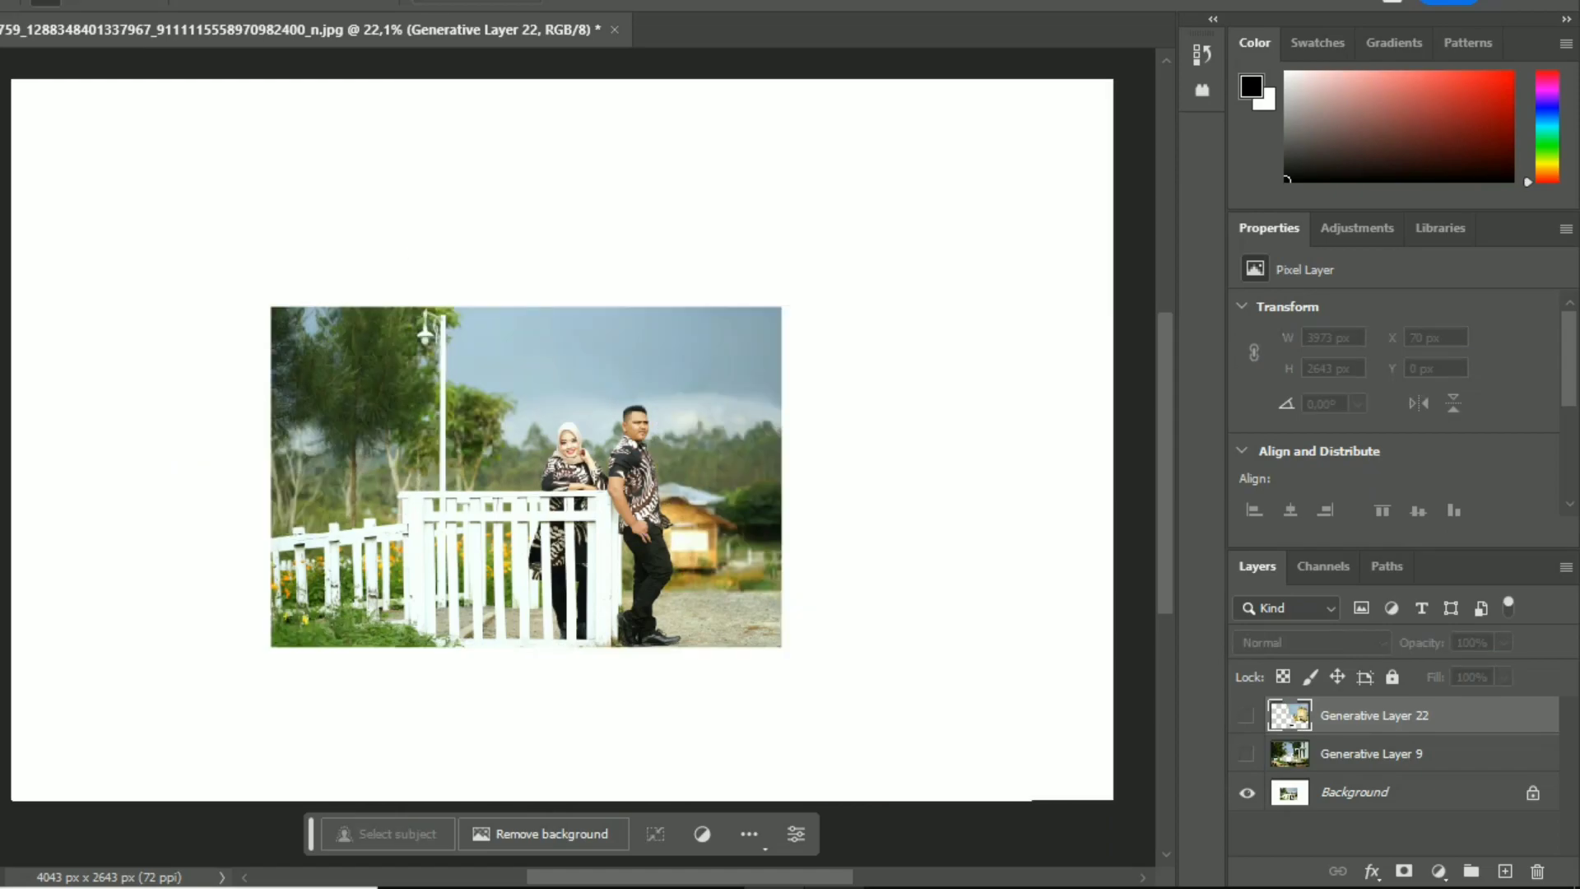
left_click(1246, 754)
left_click(1246, 716)
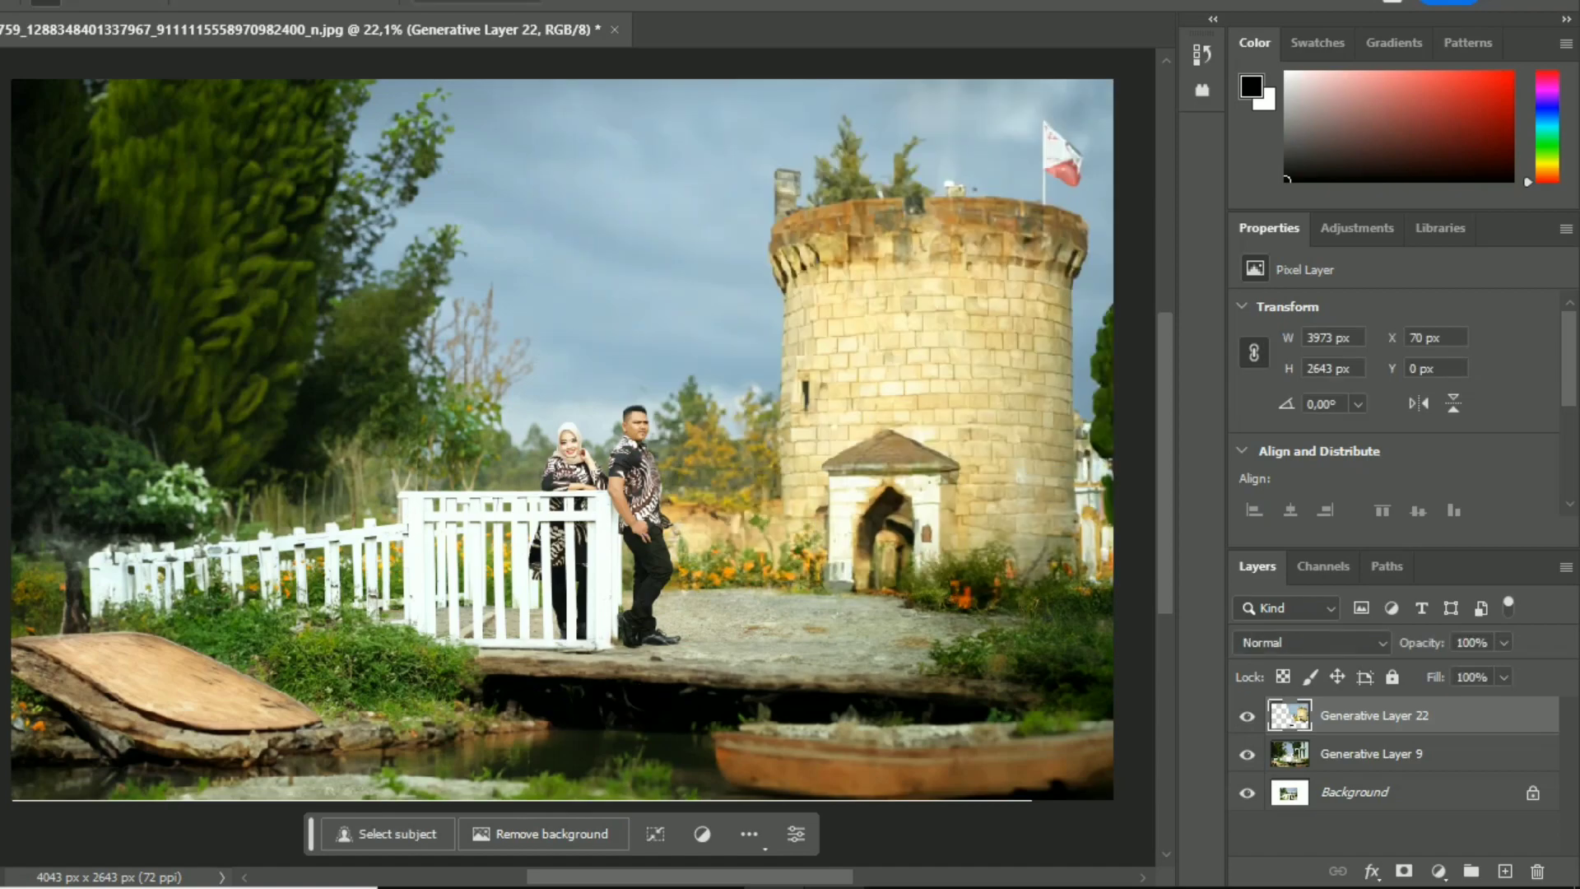